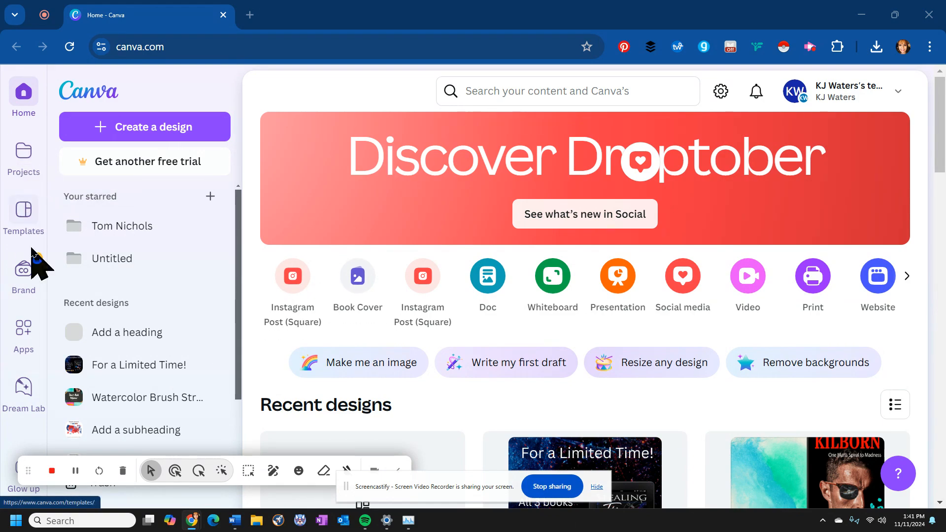
Create a new custom-size design 6 in wide and 9 in high
scroll(392, 236, down, 3)
scroll(310, 243, up, 3)
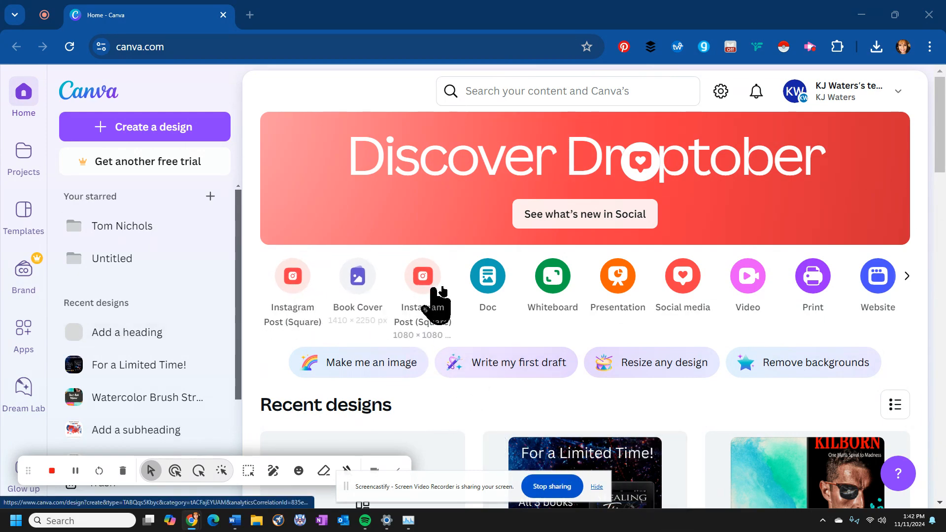
click(907, 278)
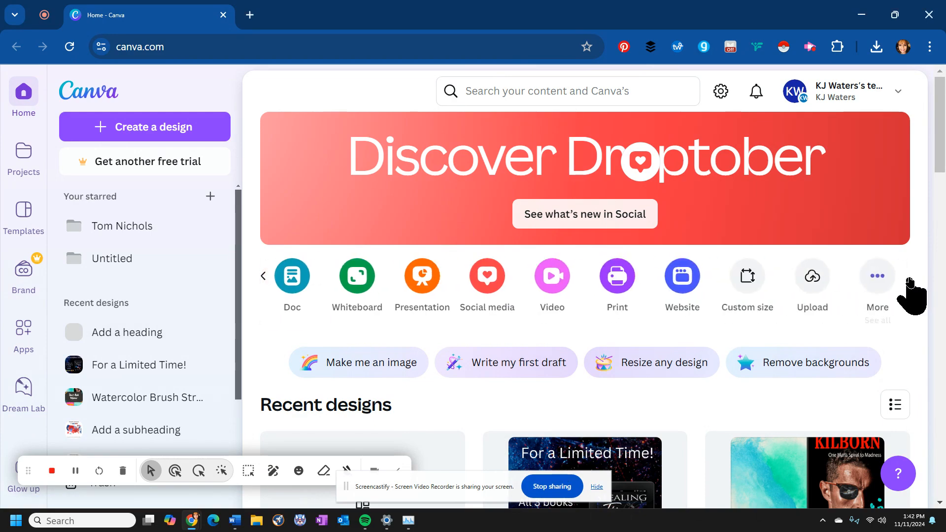
click(748, 279)
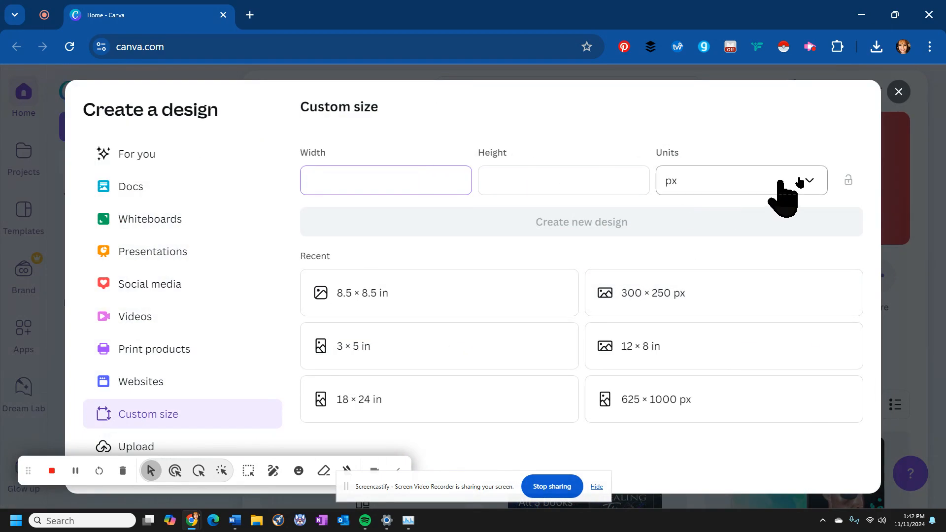
click(809, 196)
click(727, 251)
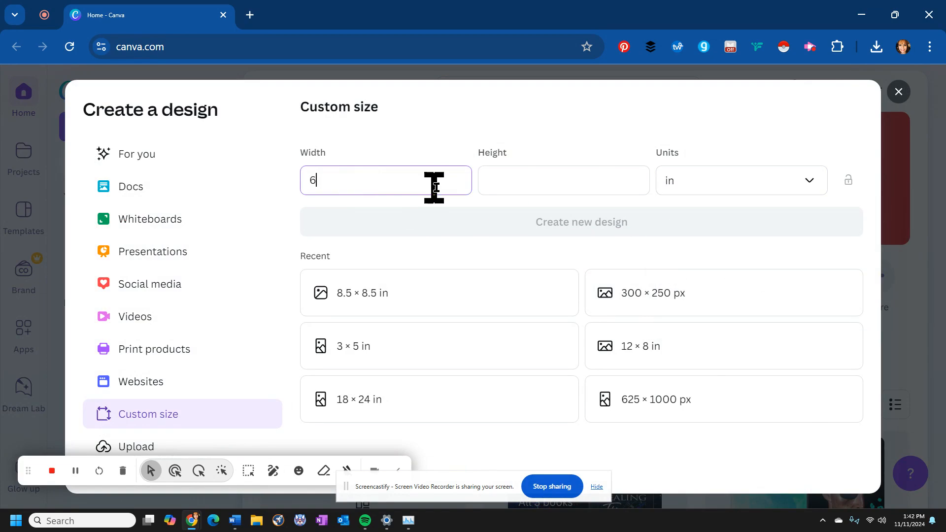
text(9)
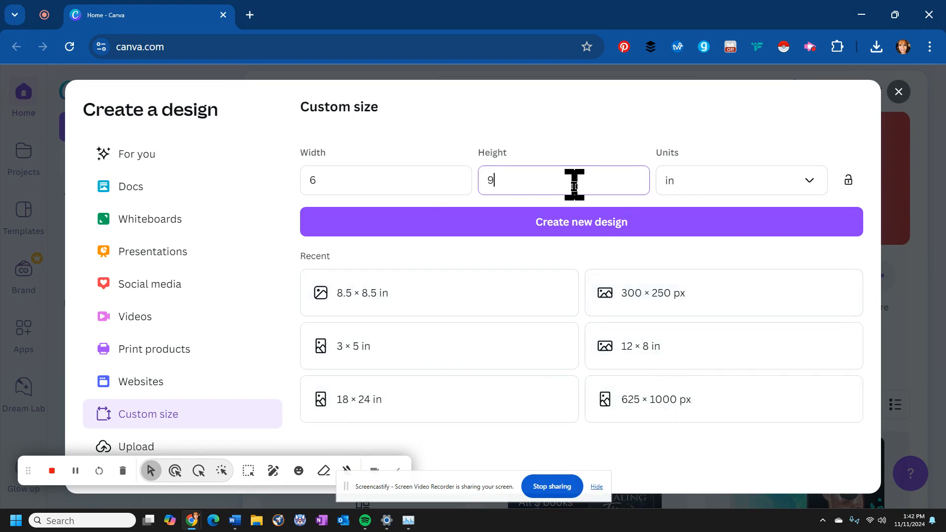
click(584, 226)
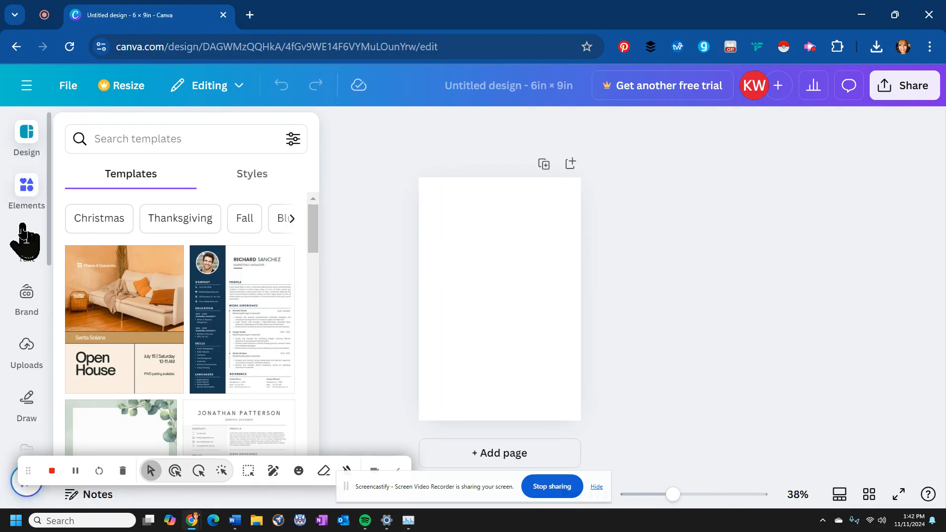
Search the backgrounds for "winter" and apply the pale blue snowy scene with the small dark cabin to the page
scroll(30, 328, down, 5)
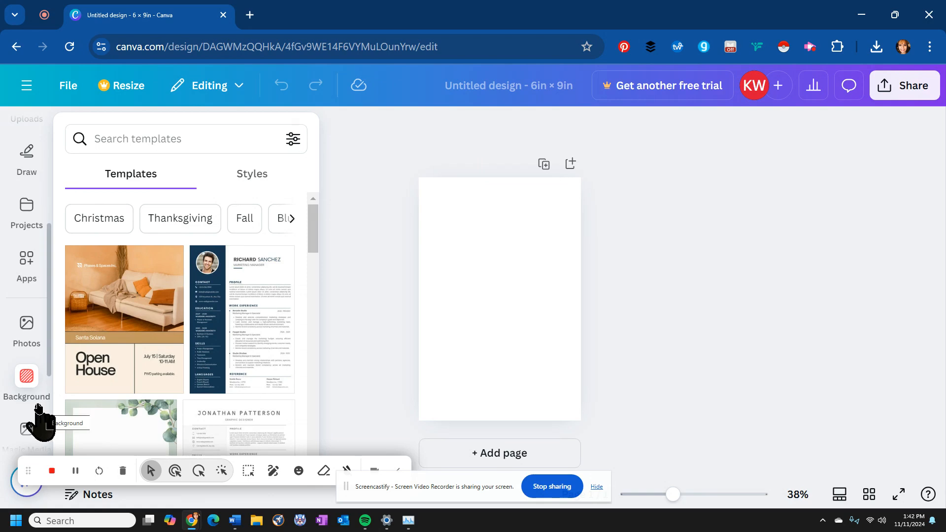
click(27, 378)
scroll(205, 321, down, 10)
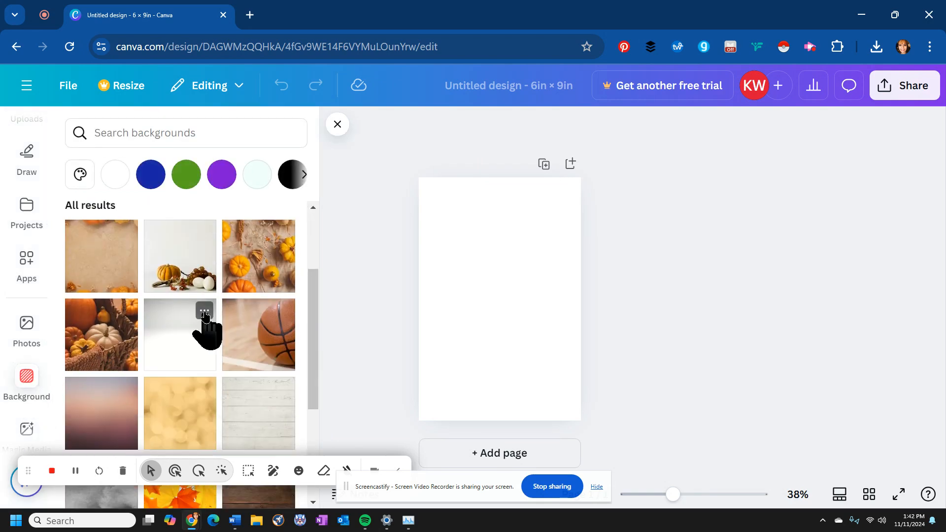
scroll(197, 296, up, 10)
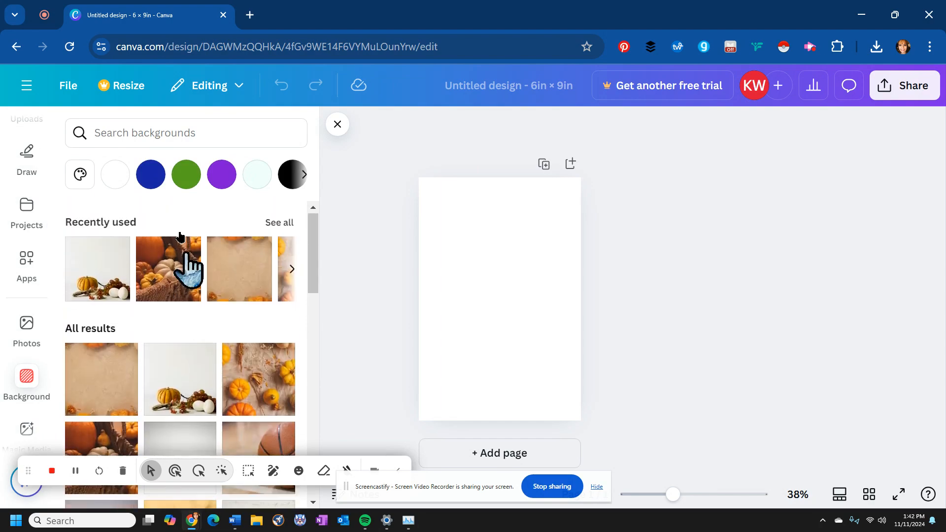
click(170, 138)
text(winter)
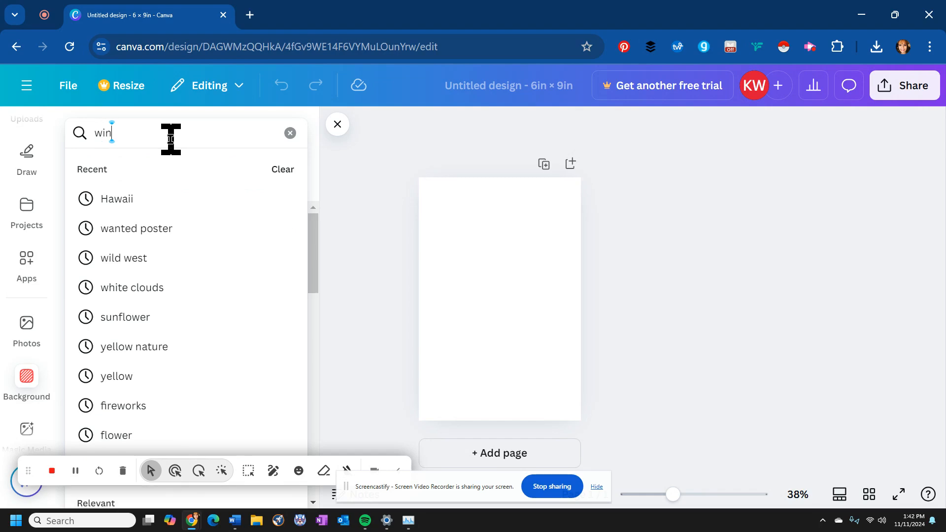
key(Return)
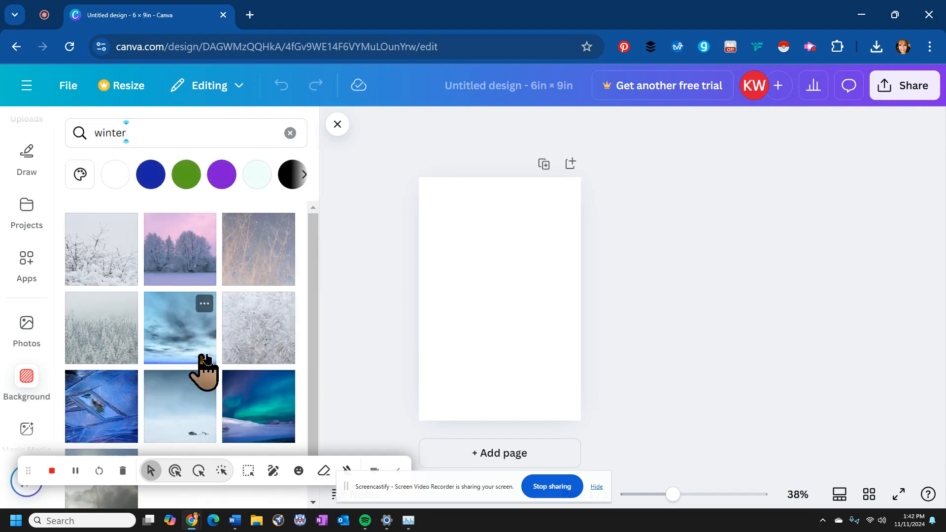
scroll(235, 344, down, 1)
scroll(207, 335, up, 2)
scroll(221, 346, down, 1)
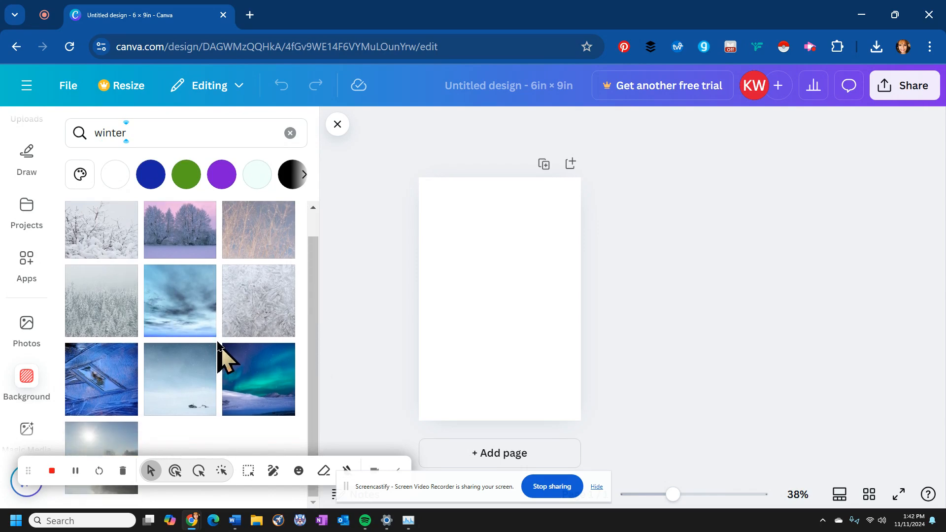
click(170, 370)
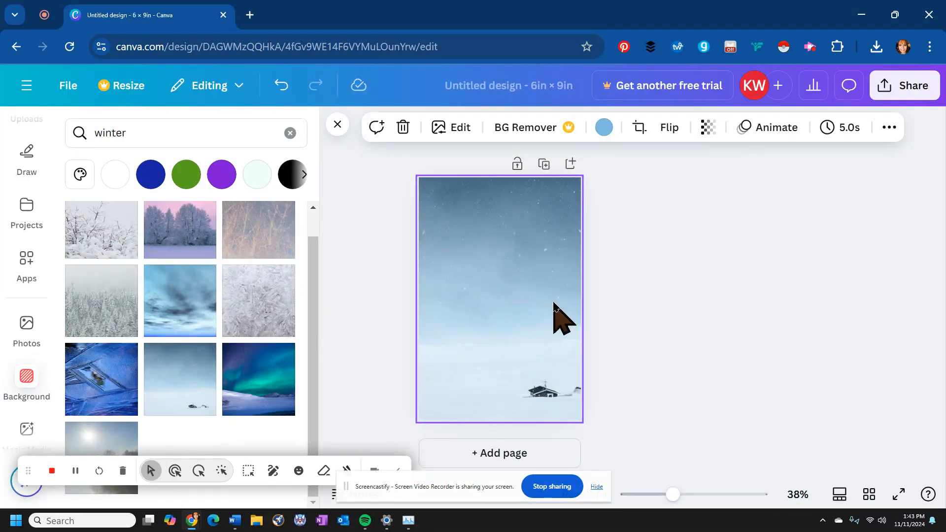
click(27, 154)
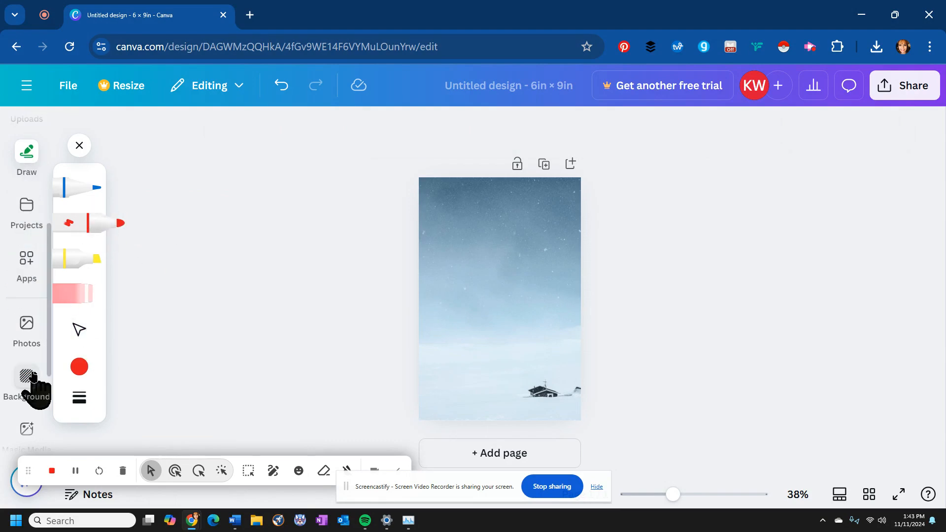
scroll(25, 349, down, 3)
scroll(26, 345, down, 1)
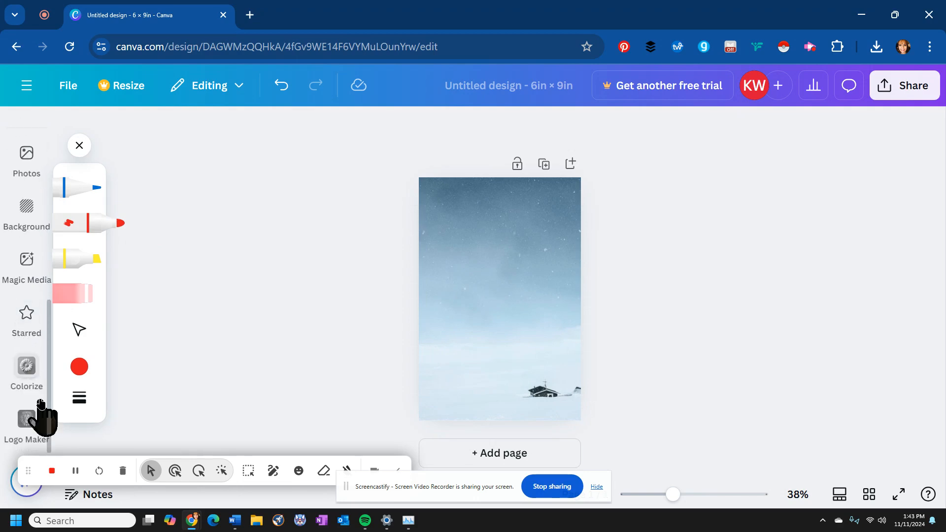
scroll(25, 384, up, 8)
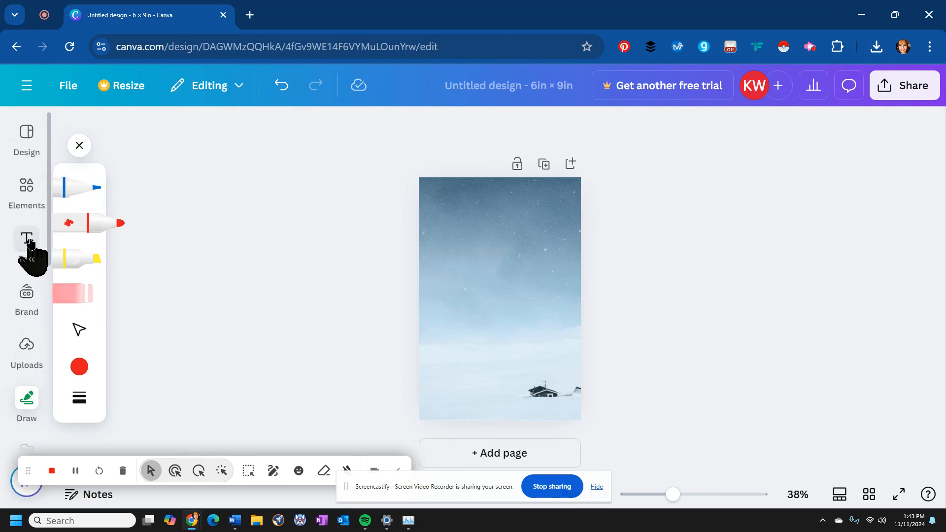
Add a text box to the page and replace its placeholder text with "Merry Christmas"
click(27, 239)
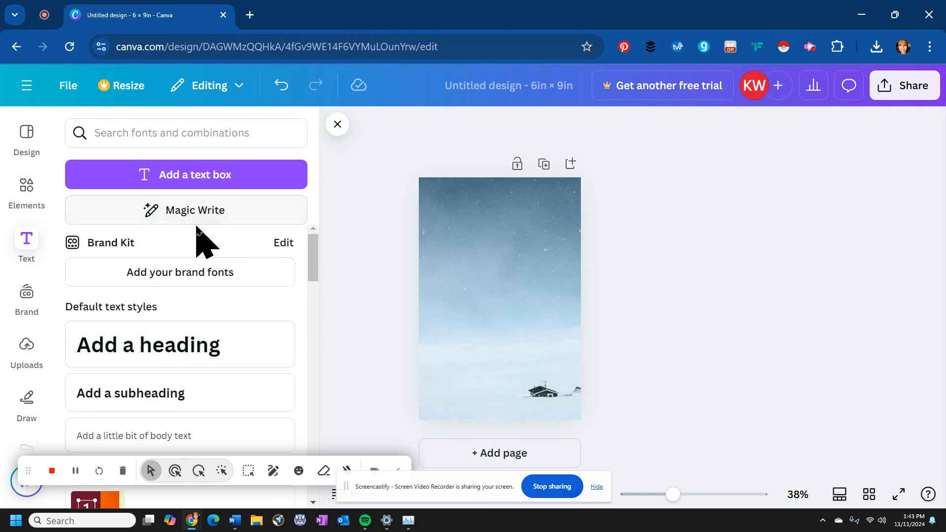
click(215, 178)
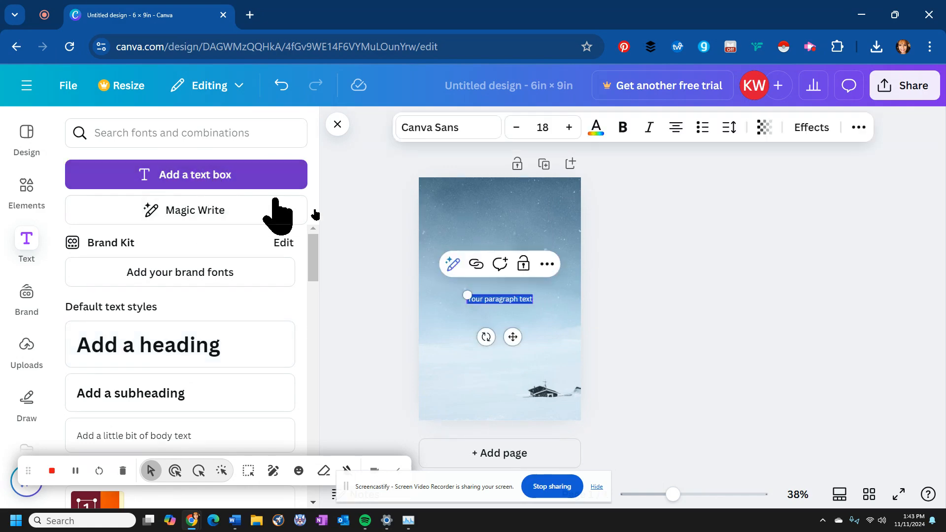
double_click(514, 299)
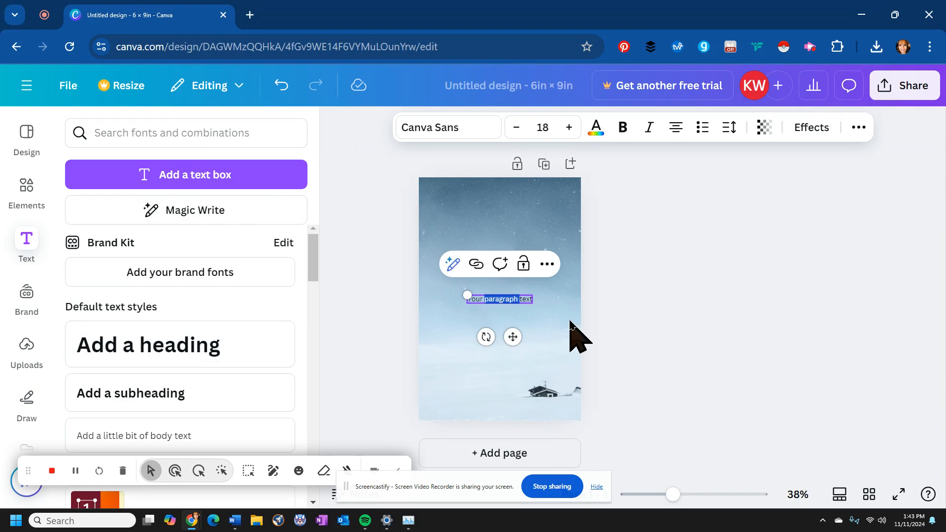
key(BackSpace)
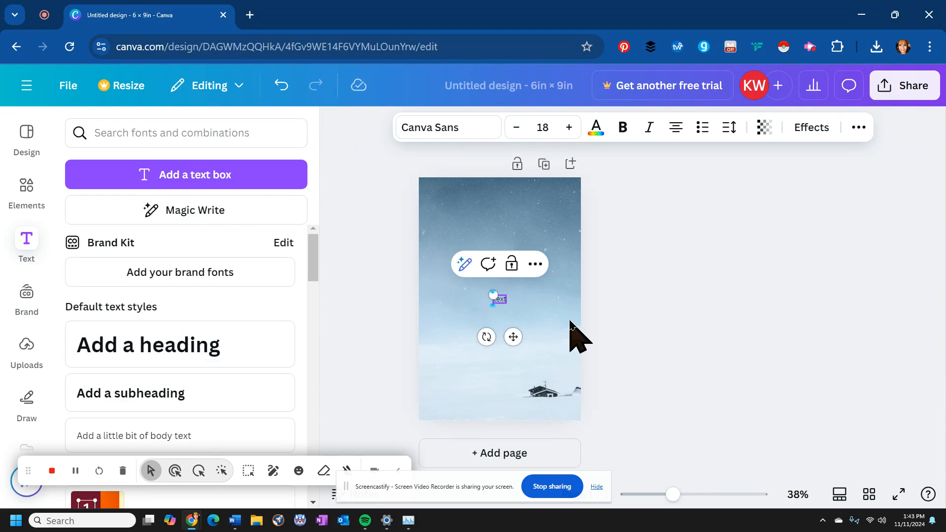
key(ctrl+a)
text(Me)
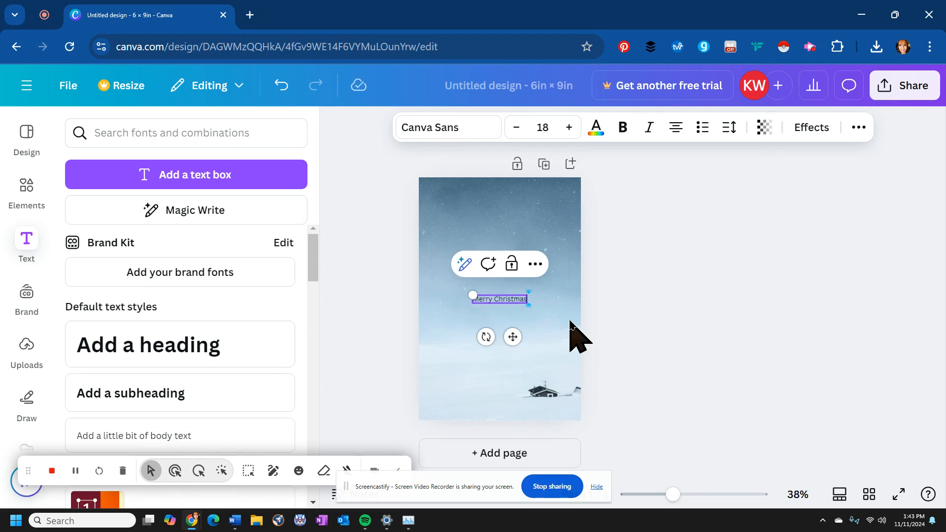
Increase the font size of the "Merry Christmas" text to 41
click(569, 128)
click(568, 128)
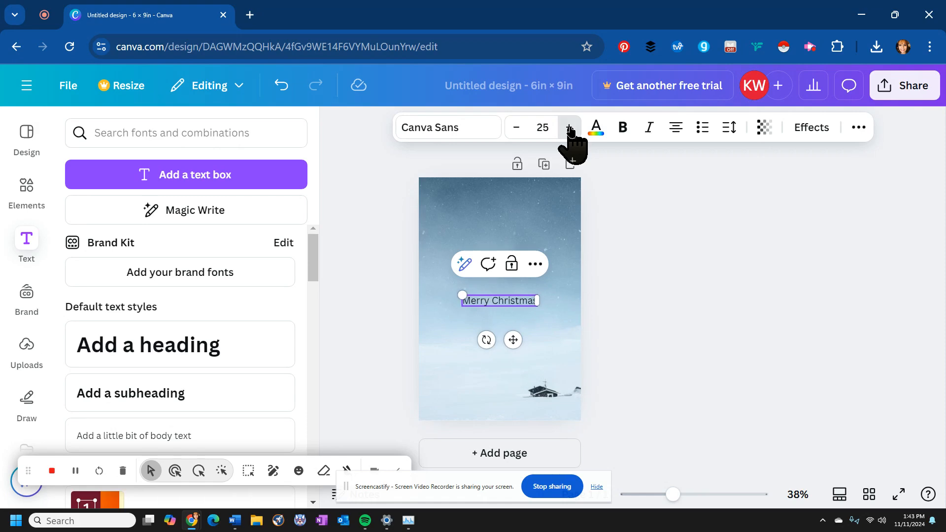
click(569, 128)
click(569, 128)
click(569, 127)
click(569, 127)
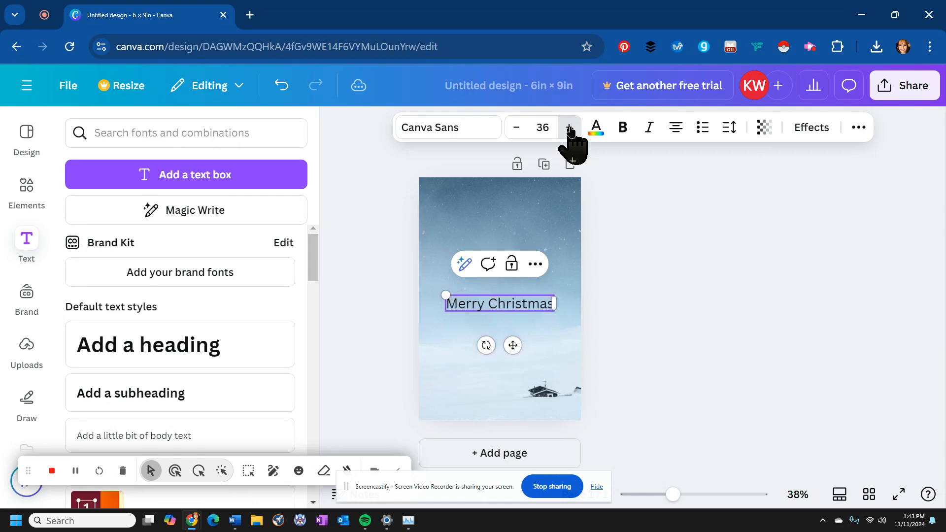
click(569, 128)
click(569, 127)
click(569, 127)
click(569, 127)
click(569, 127)
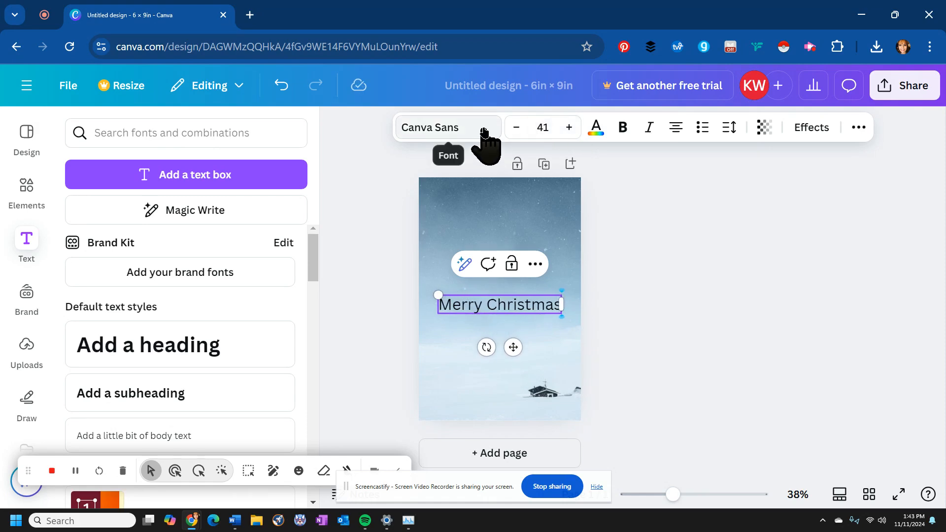
Change the font of the "Merry Christmas" text to Grand Hotel
click(484, 131)
scroll(173, 261, down, 3)
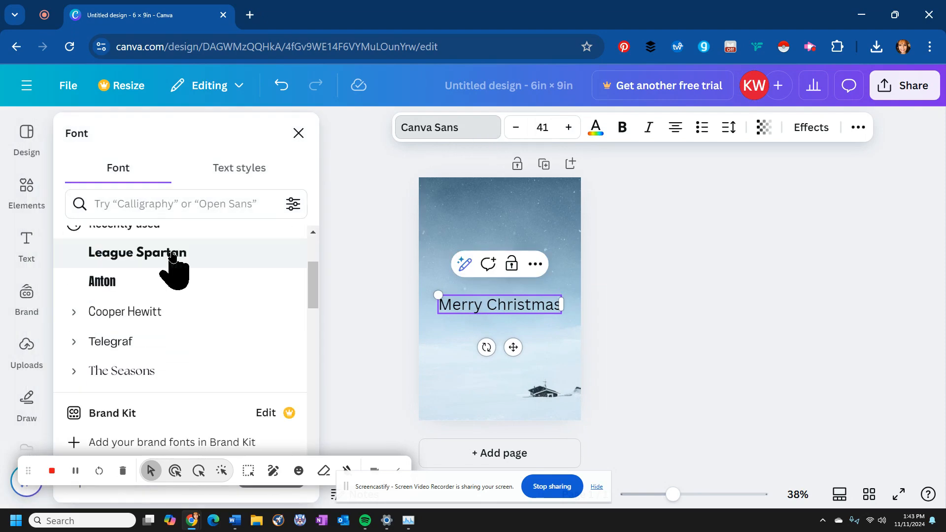
scroll(174, 261, down, 10)
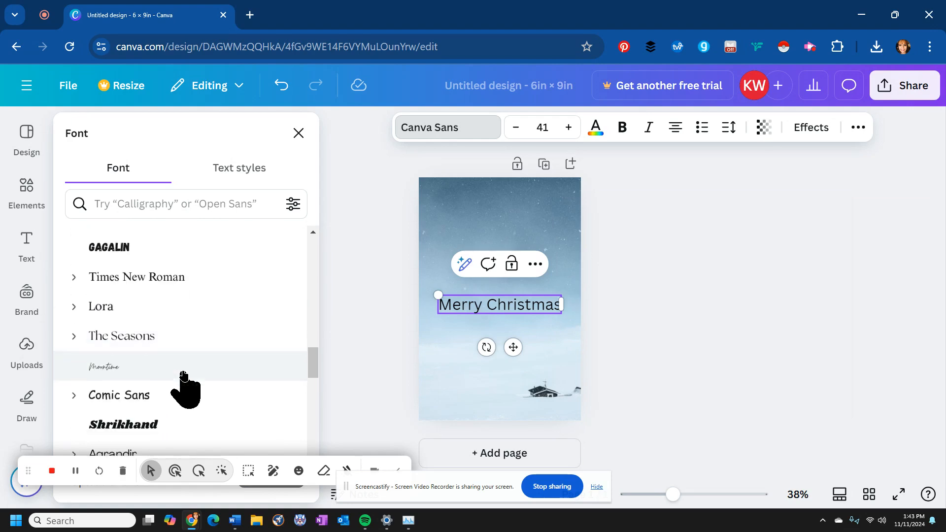
scroll(183, 377, down, 10)
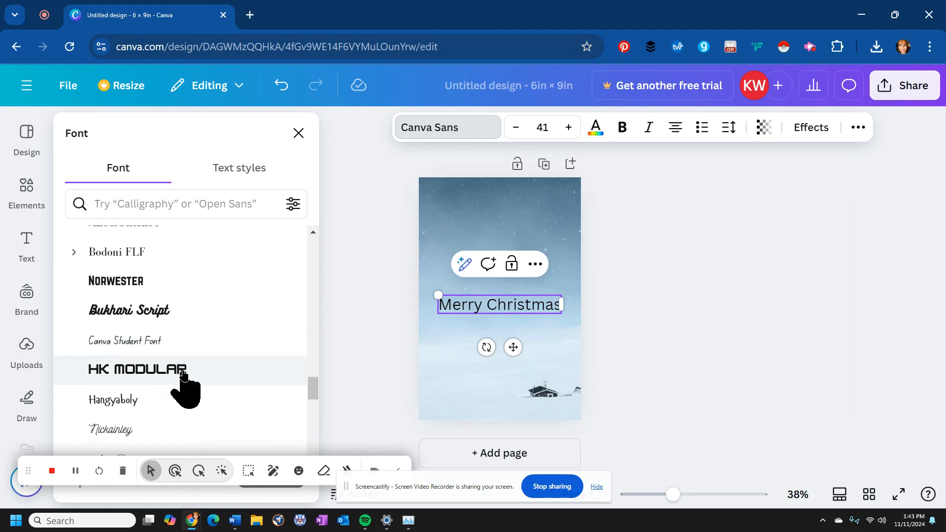
scroll(183, 377, down, 3)
scroll(183, 377, down, 3)
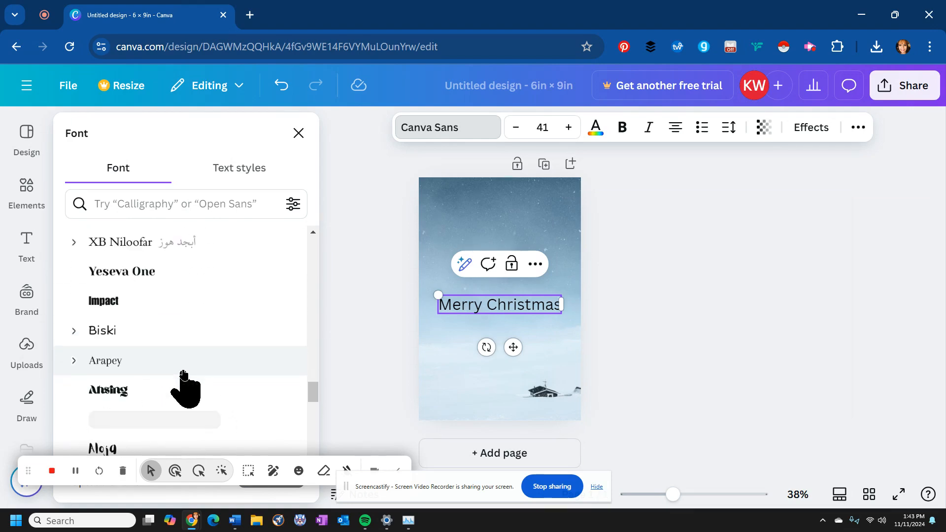
scroll(184, 377, down, 6)
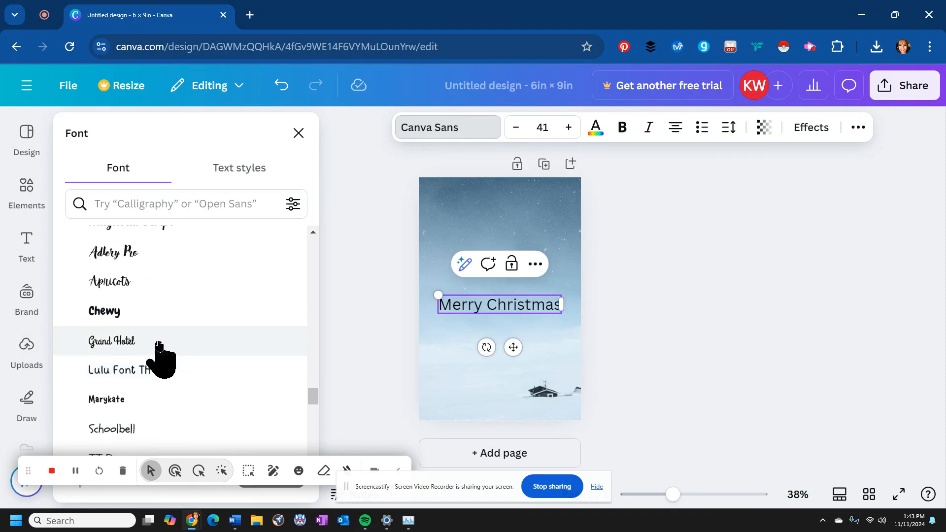
click(158, 345)
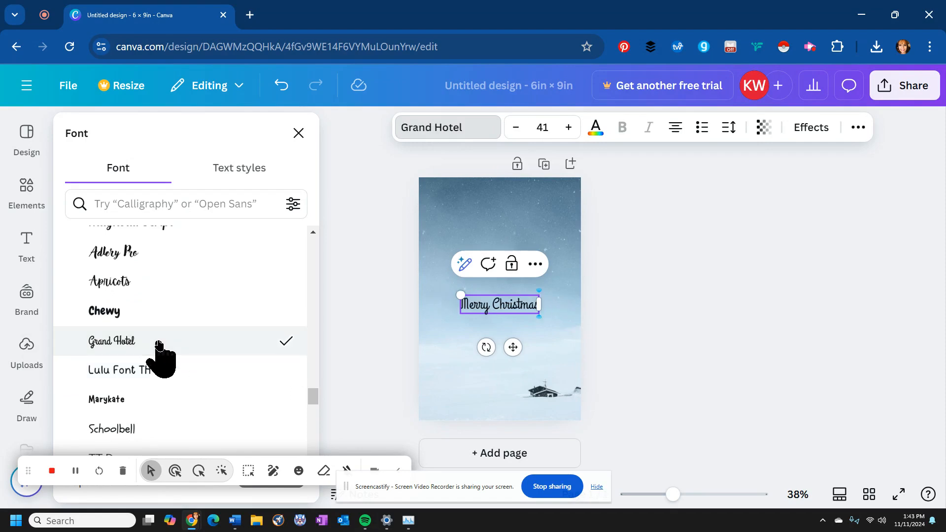
Enlarge the "Merry Christmas" text to font size 70
click(568, 128)
click(568, 128)
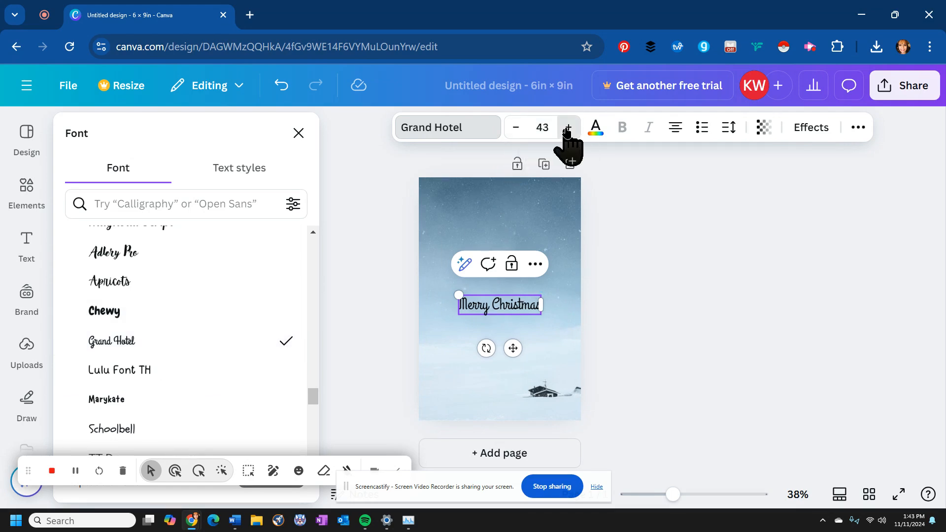
click(568, 128)
click(568, 128)
click(568, 128)
click(568, 128)
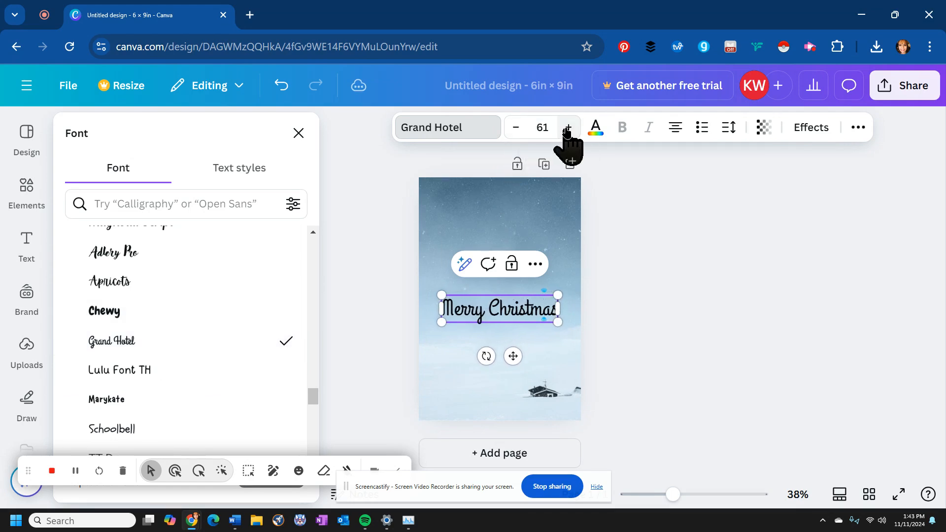
click(568, 129)
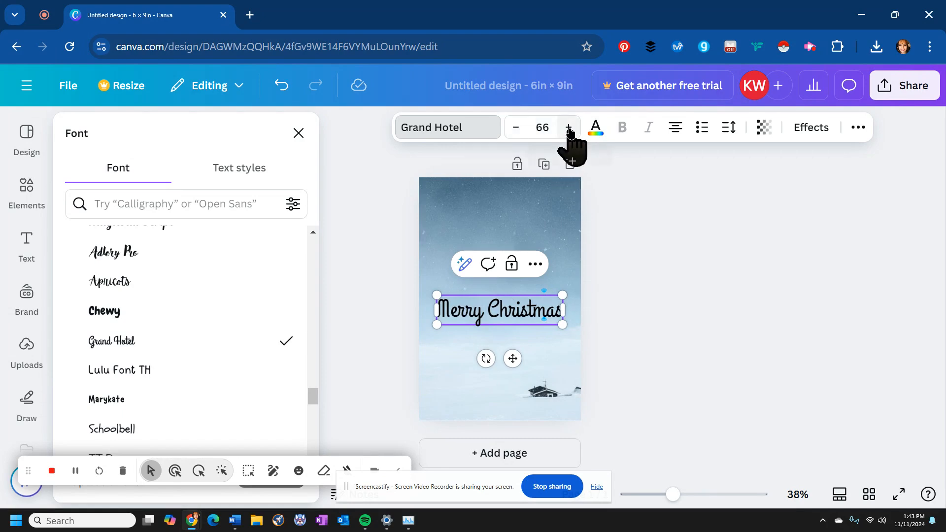
click(569, 128)
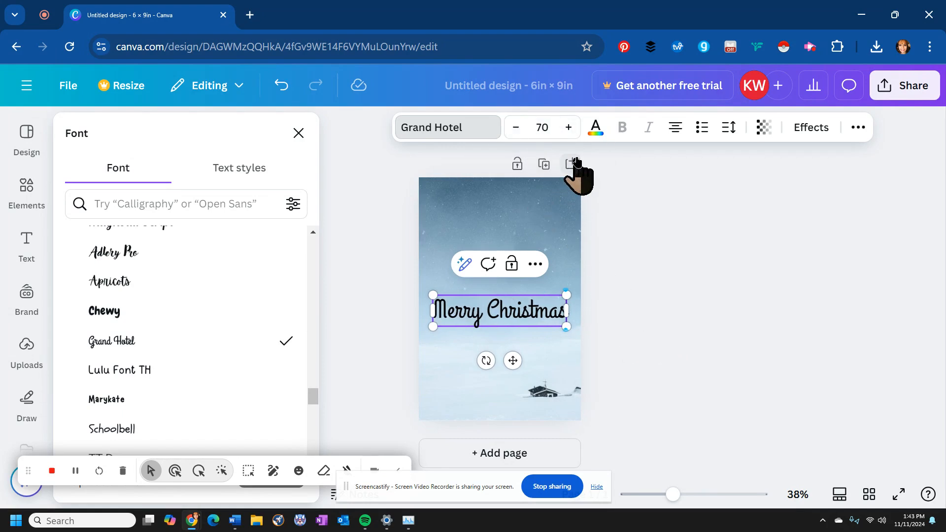
Try to recolor the "Merry Christmas" text with the custom red #E40E0E
click(596, 130)
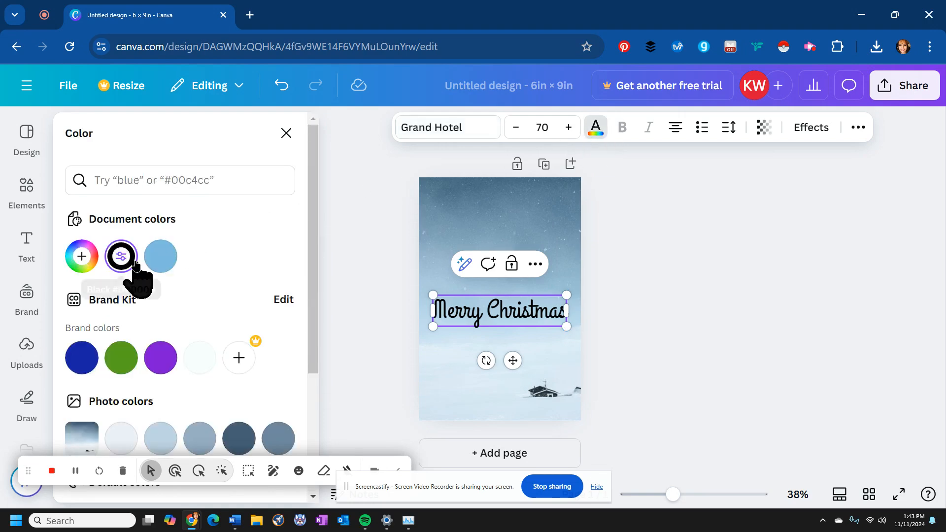
scroll(131, 348, down, 4)
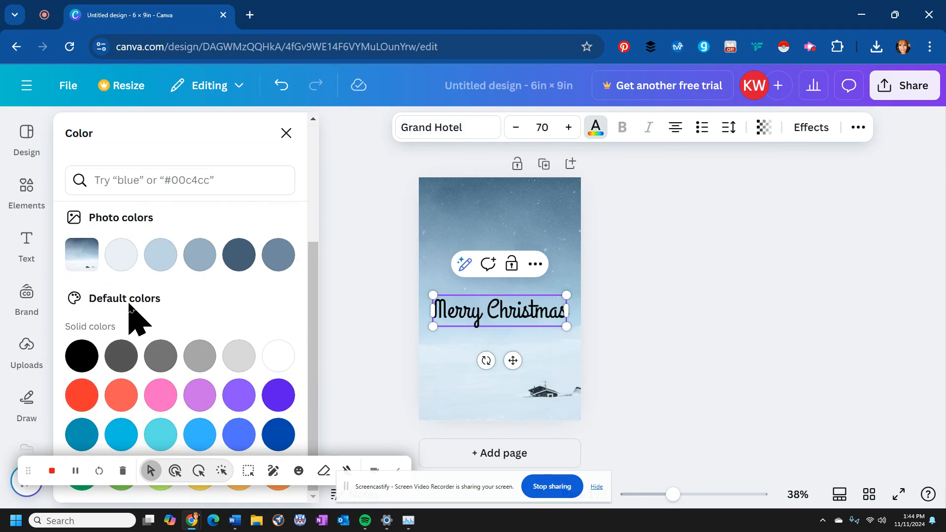
scroll(131, 317, up, 5)
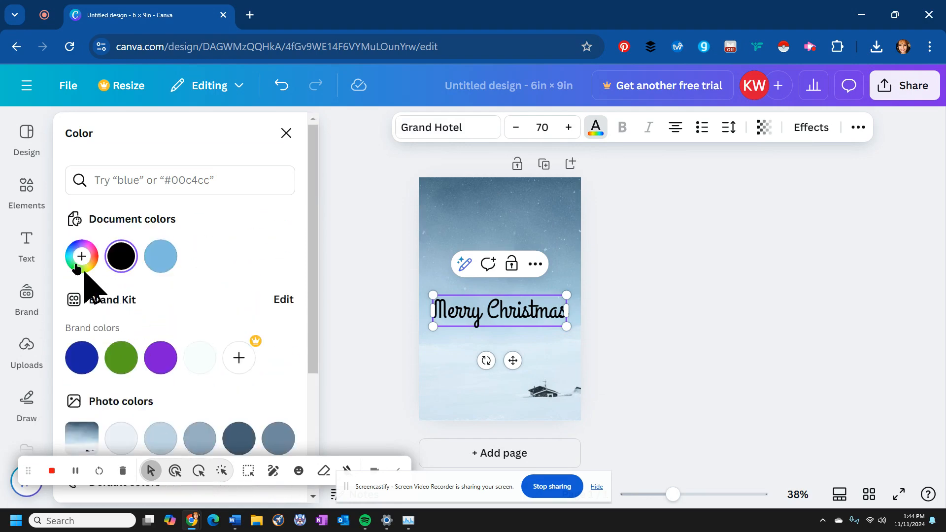
click(84, 254)
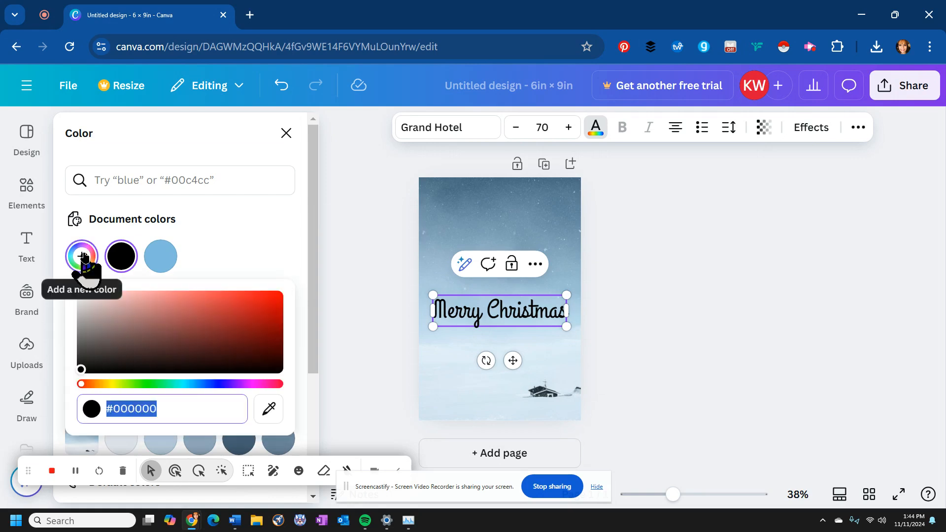
click(270, 299)
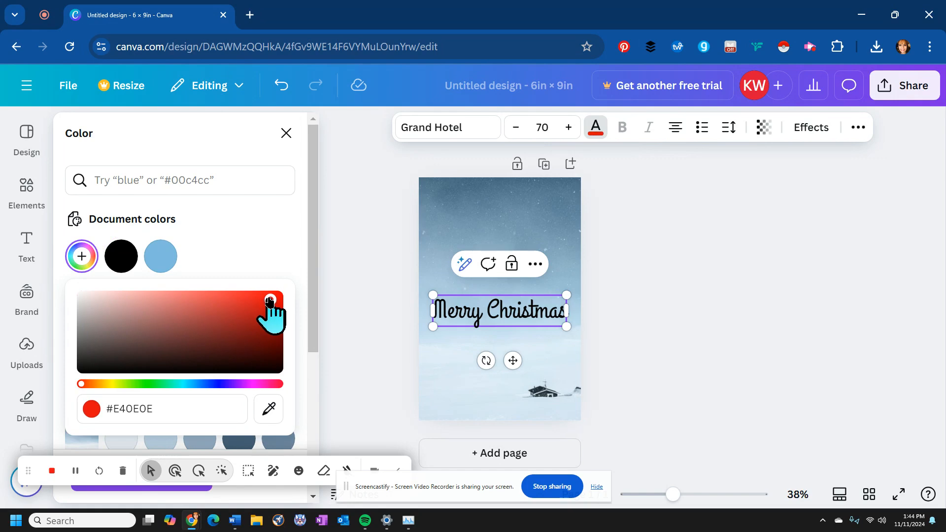
Select all of the "Merry Christmas" text and set its color to the custom red #D81212
click(444, 312)
double_click(443, 309)
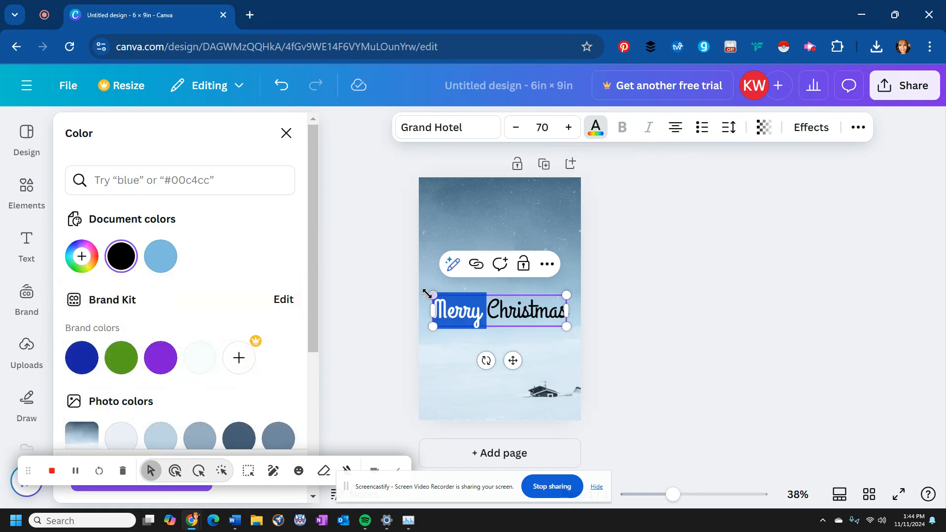
drag(563, 307, 428, 302)
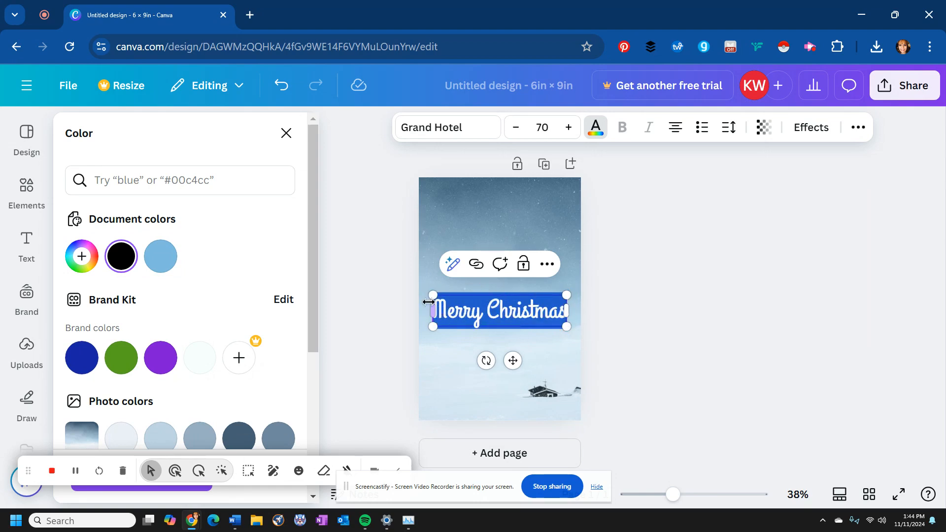
click(601, 135)
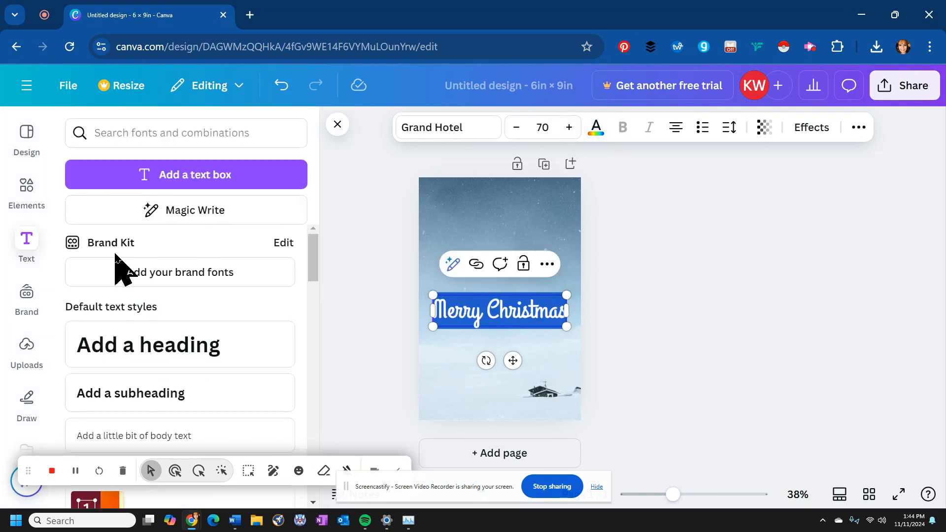
click(598, 134)
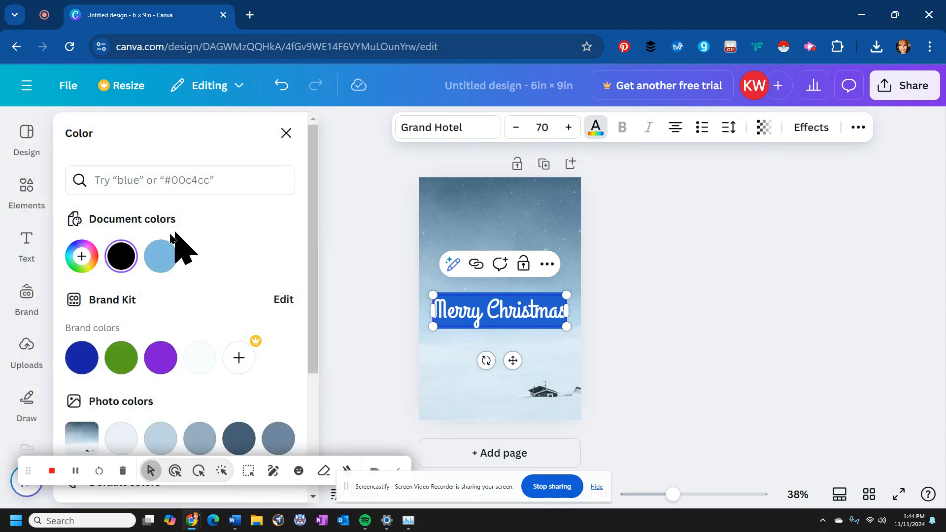
click(88, 259)
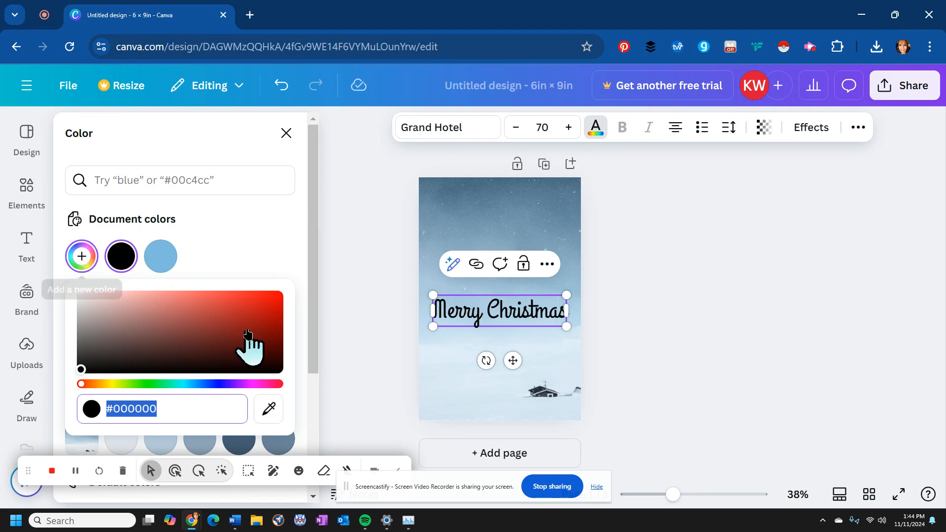
click(266, 304)
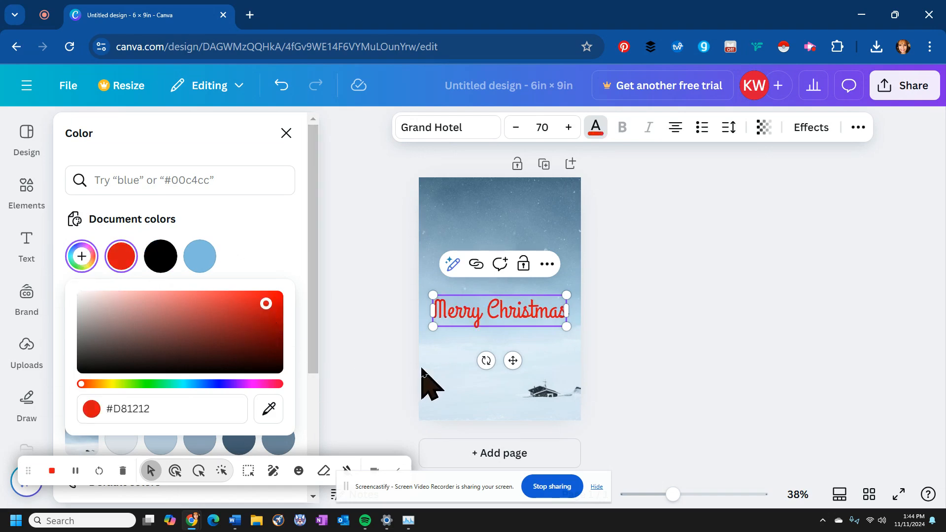
click(668, 240)
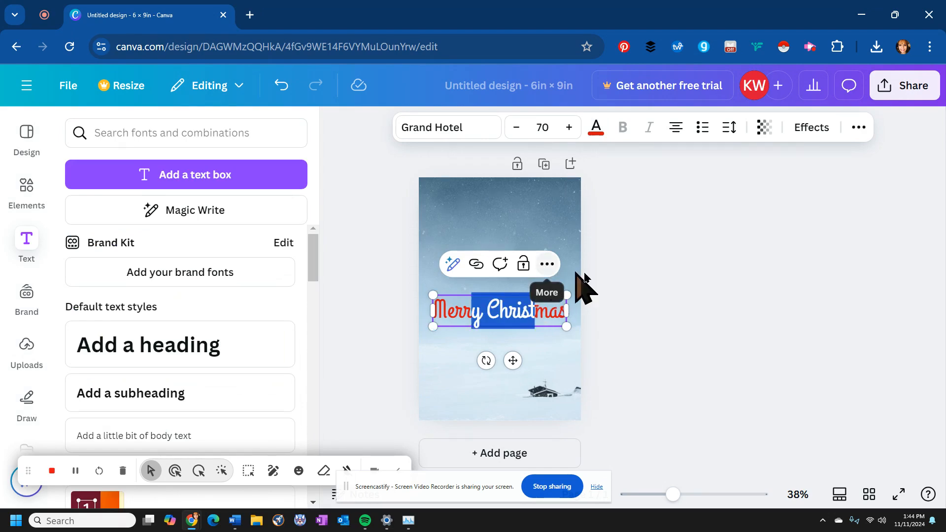
Move the "Merry Christmas" text up to the upper edge of the page and deselect it
click(682, 285)
click(539, 318)
click(538, 317)
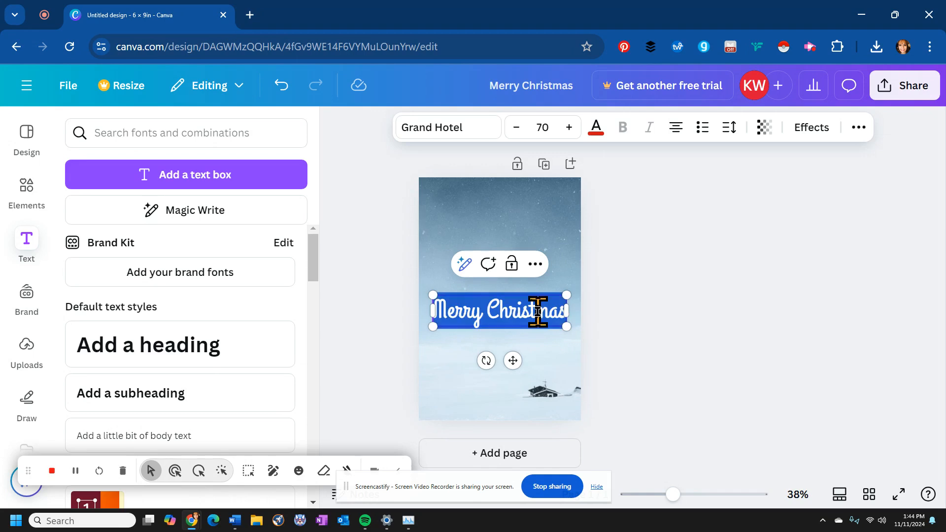
click(649, 321)
drag(538, 317, 537, 214)
click(730, 227)
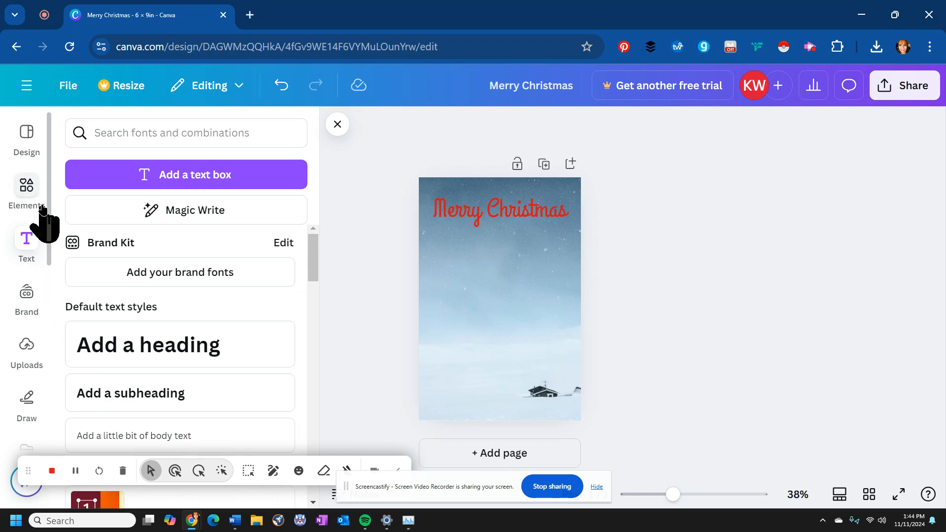
Look through the available tool categories and the previously uploaded images
scroll(38, 288, down, 3)
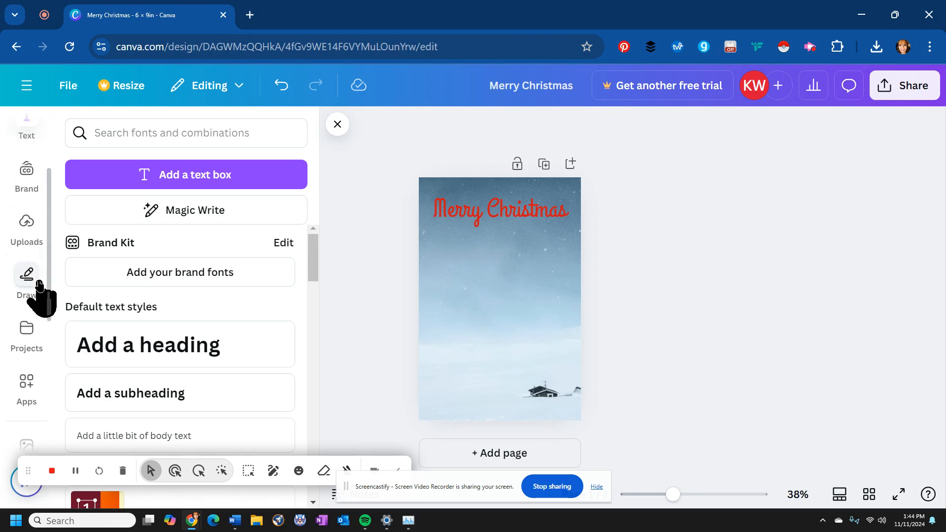
scroll(39, 284, down, 3)
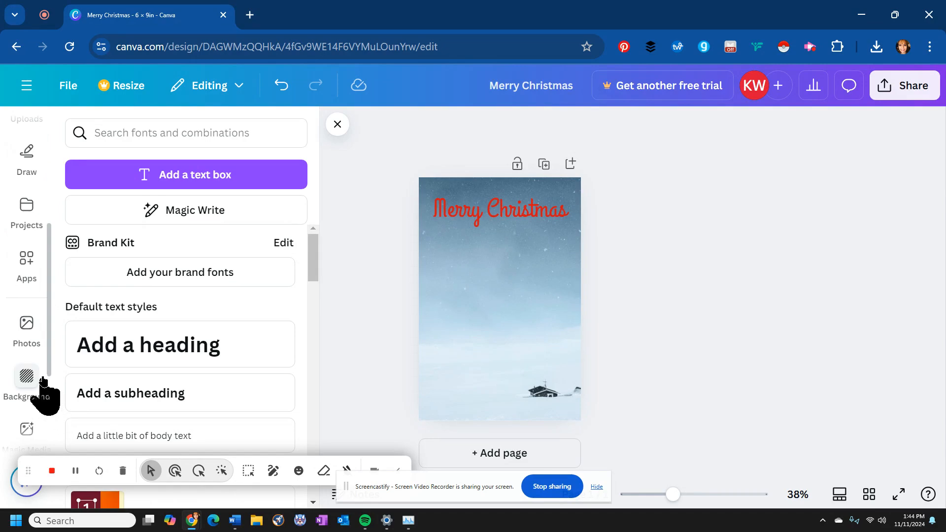
scroll(42, 394, down, 3)
scroll(35, 359, down, 1)
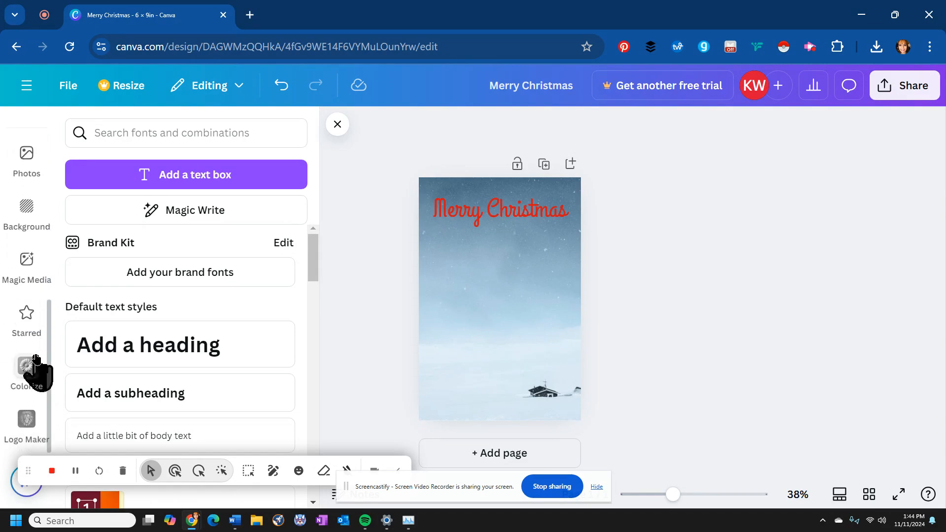
scroll(35, 360, up, 5)
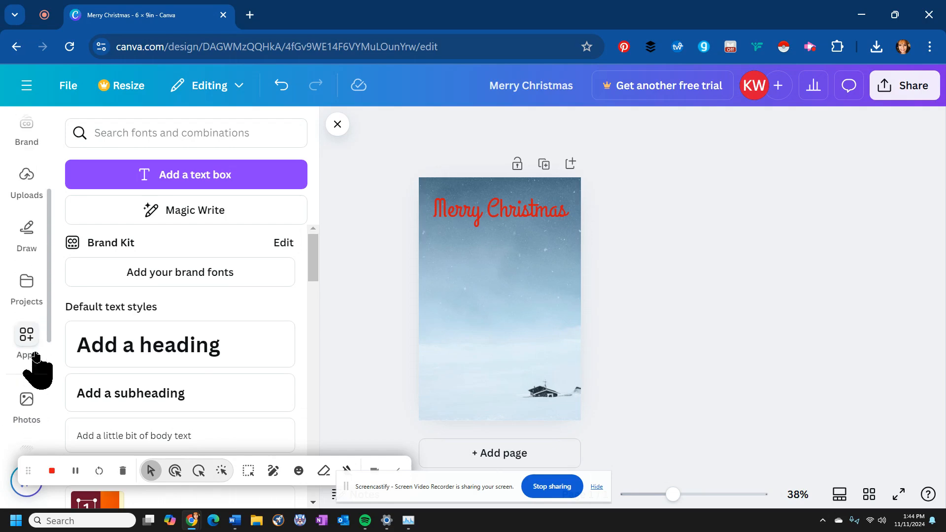
scroll(32, 345, up, 3)
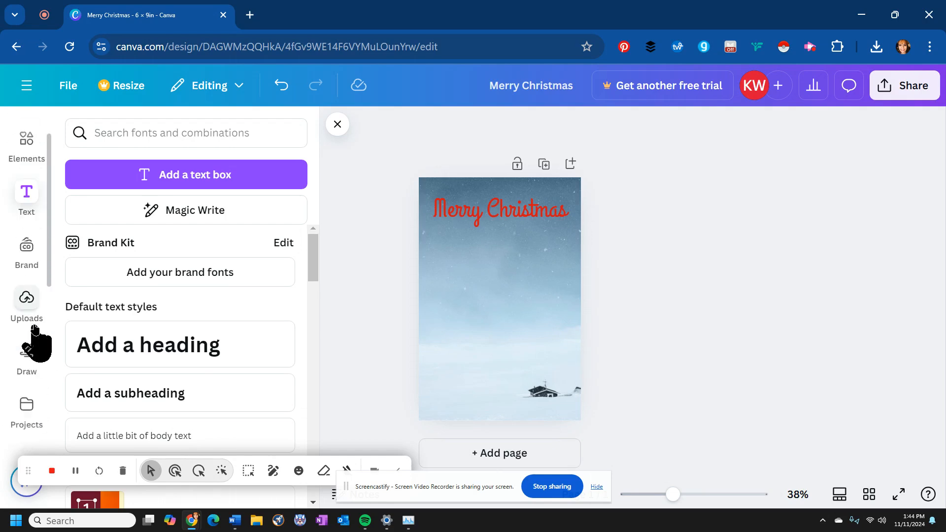
click(29, 299)
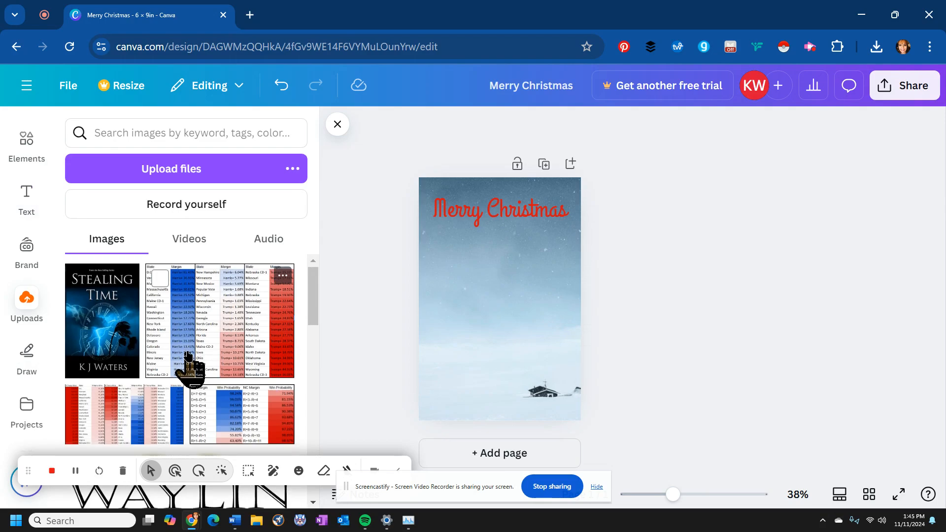
scroll(187, 355, down, 10)
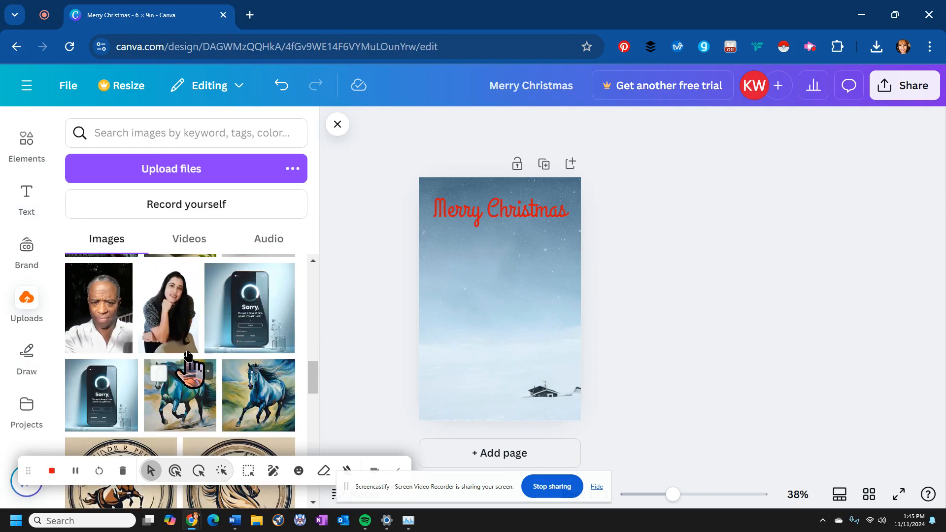
scroll(187, 354, up, 10)
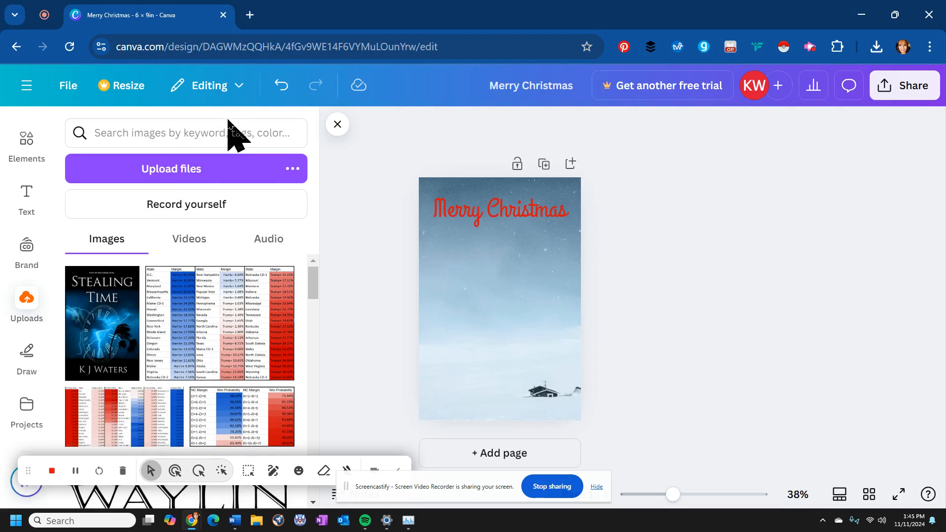
Upload the book cover image ShatteringTime-EB_FullRes_JPG from the computer
click(208, 170)
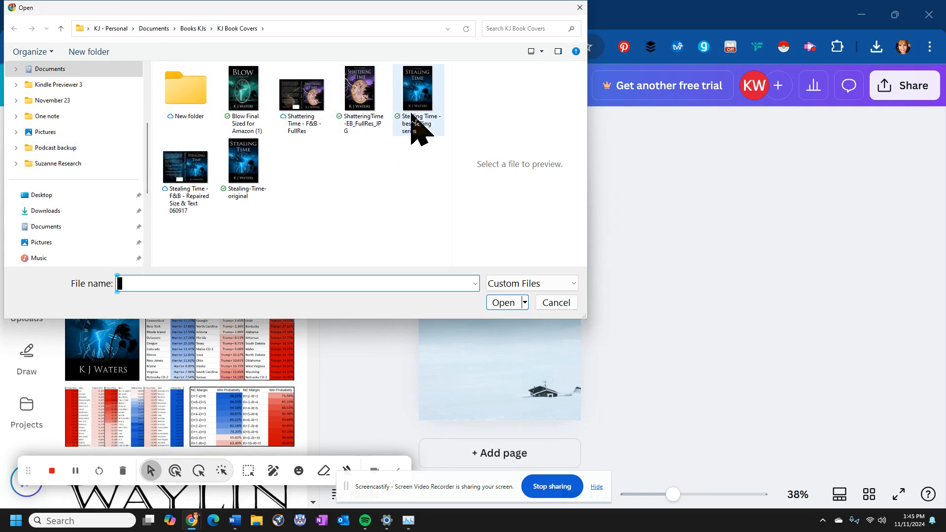
click(370, 117)
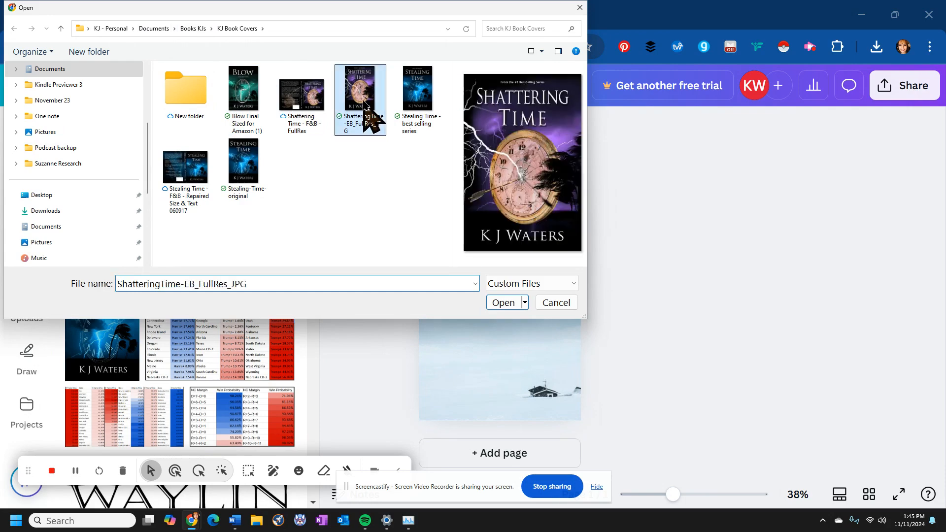
click(505, 303)
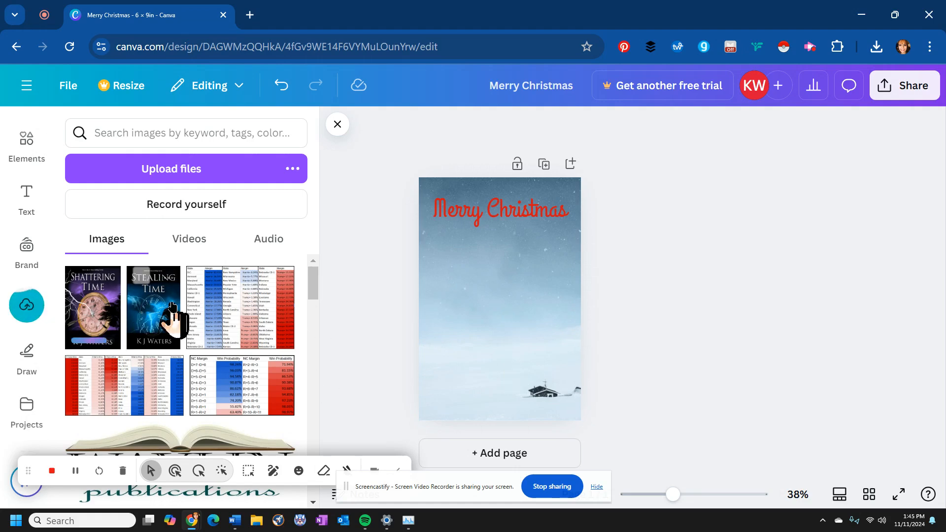
Add the Shattering Time cover to the page, shrink it and place it on the right side below the greeting
click(101, 323)
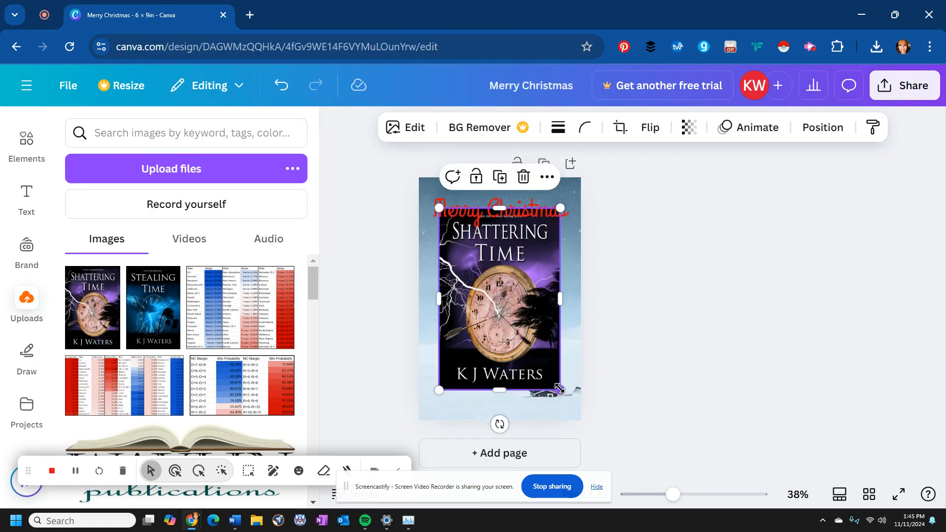
drag(558, 389, 487, 281)
drag(449, 244, 519, 283)
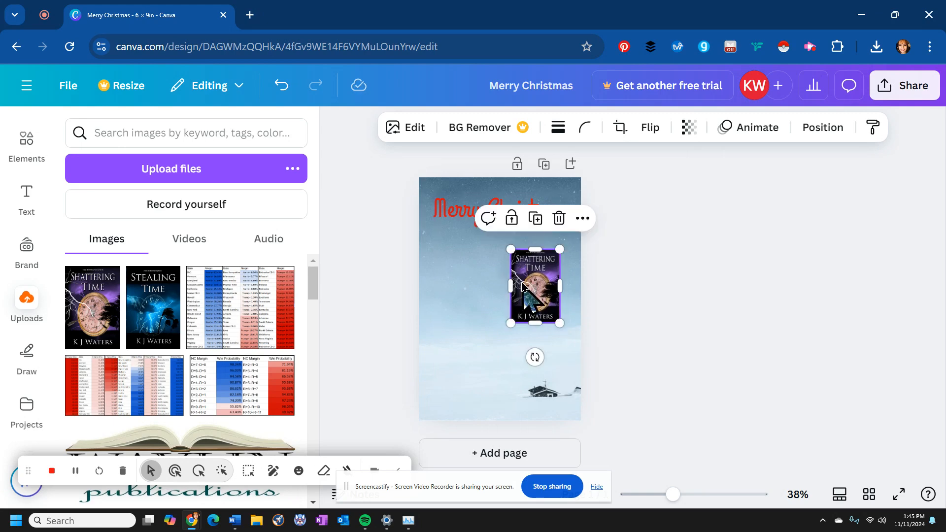
click(455, 311)
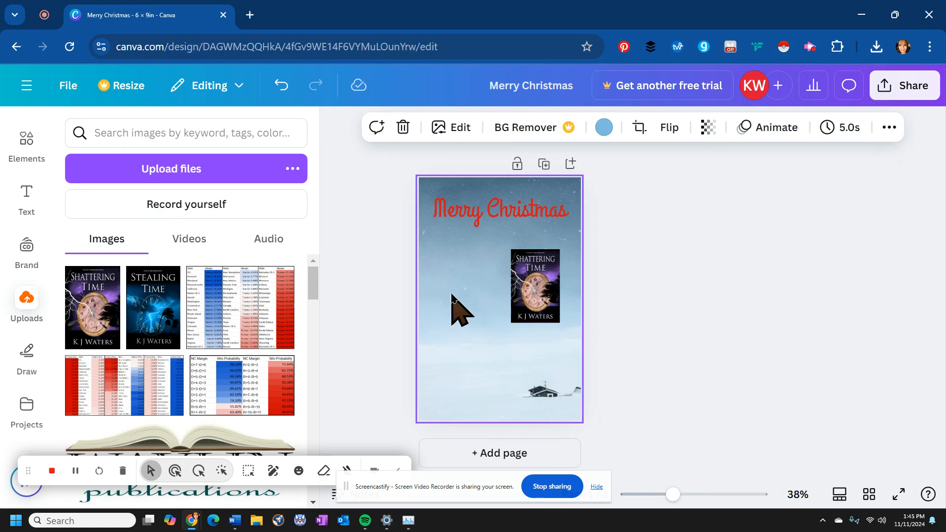
Add a default body text box to the page from the text styles
scroll(31, 376, down, 5)
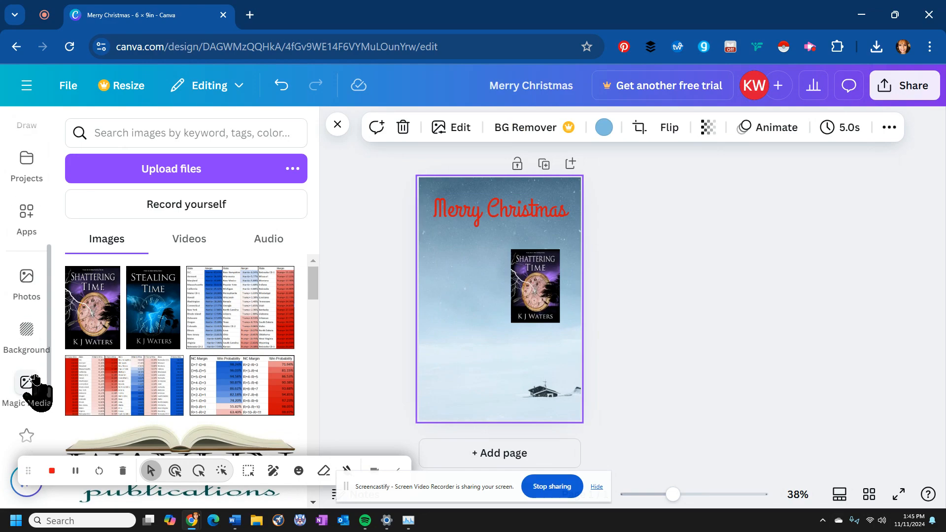
scroll(32, 387, up, 6)
click(26, 246)
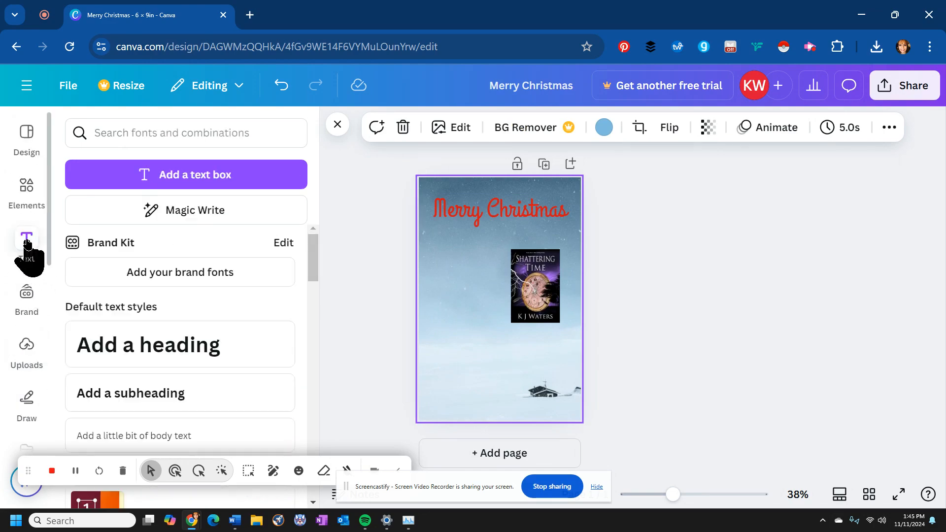
scroll(169, 384, down, 5)
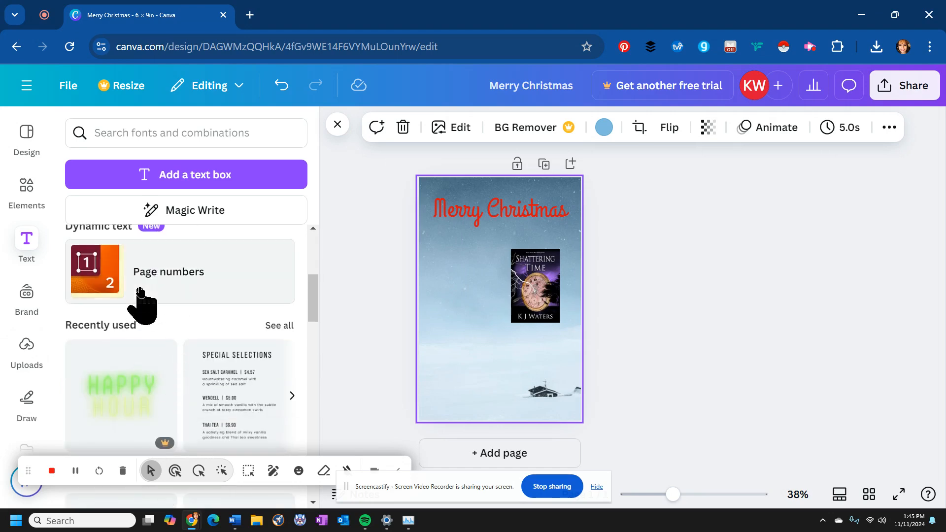
scroll(143, 315, up, 2)
click(146, 318)
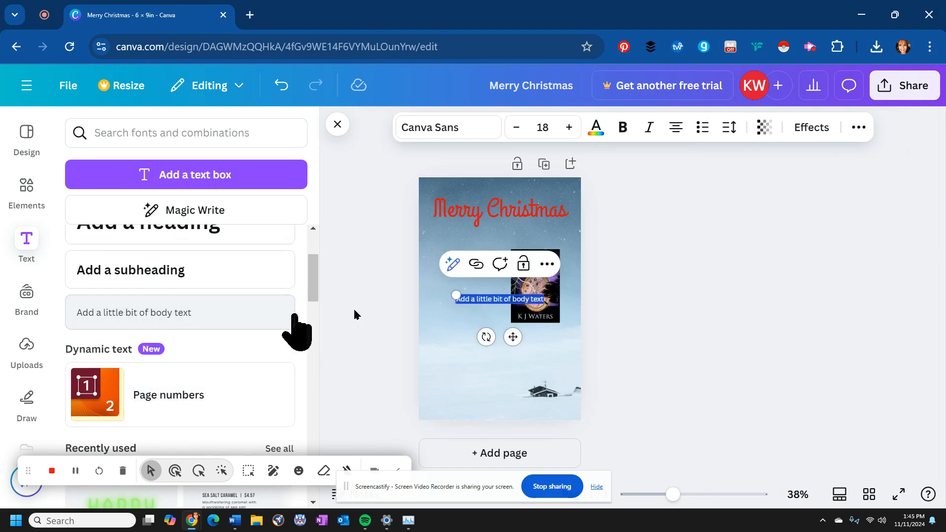
Replace the placeholder body text with "For a limited time, get your free copy"
click(498, 299)
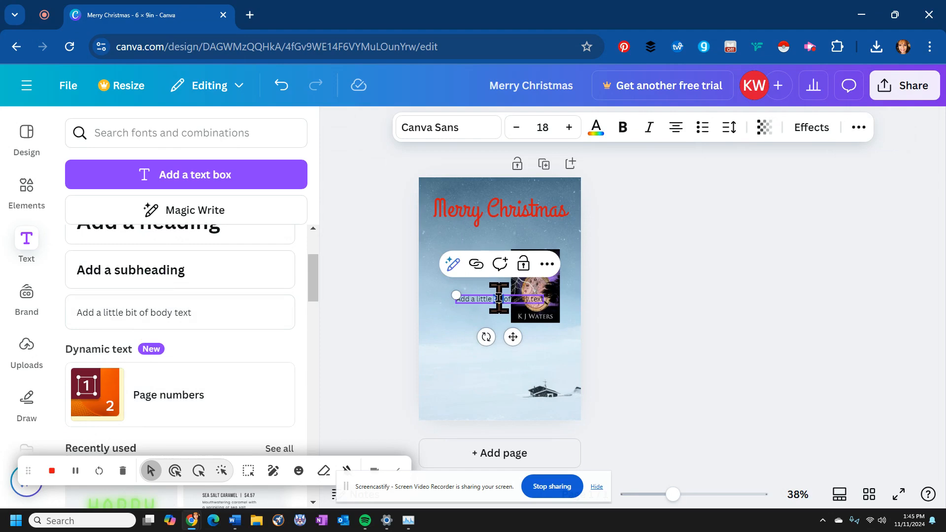
key(Left)
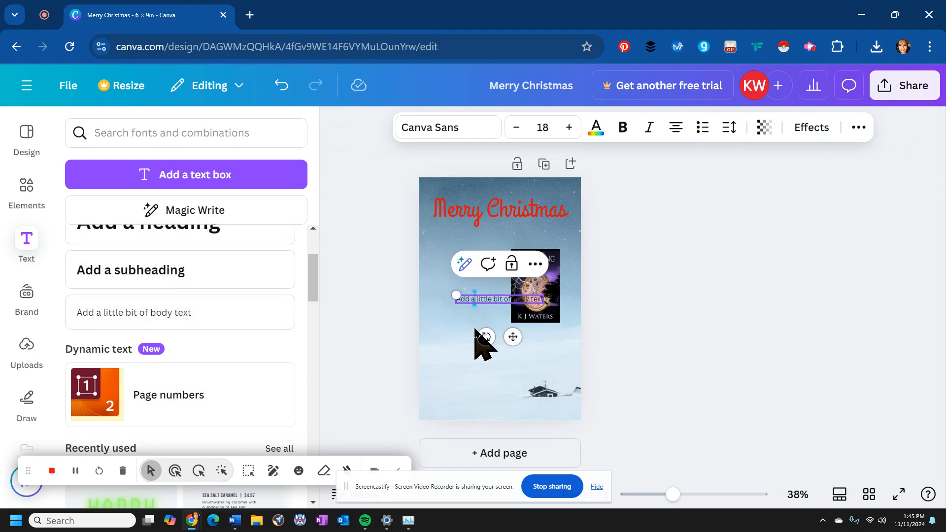
key(shift+Right)
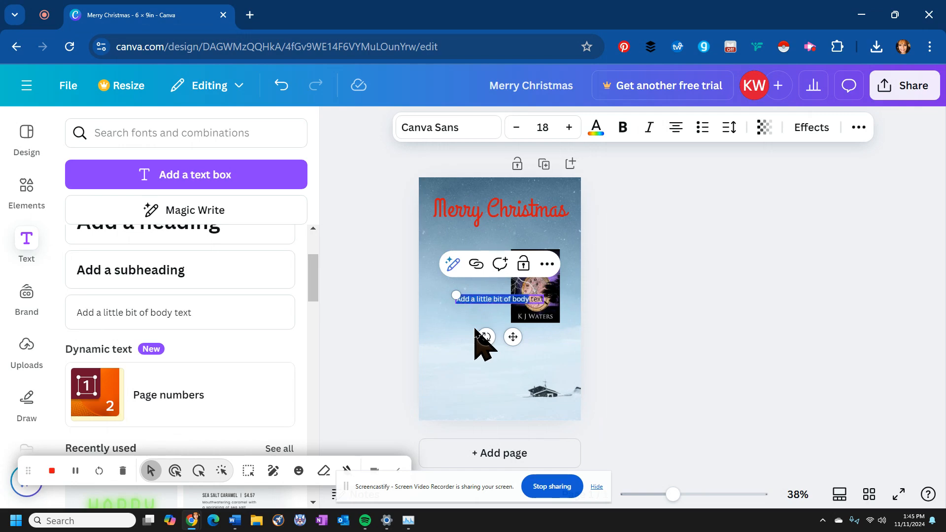
key(BackSpace)
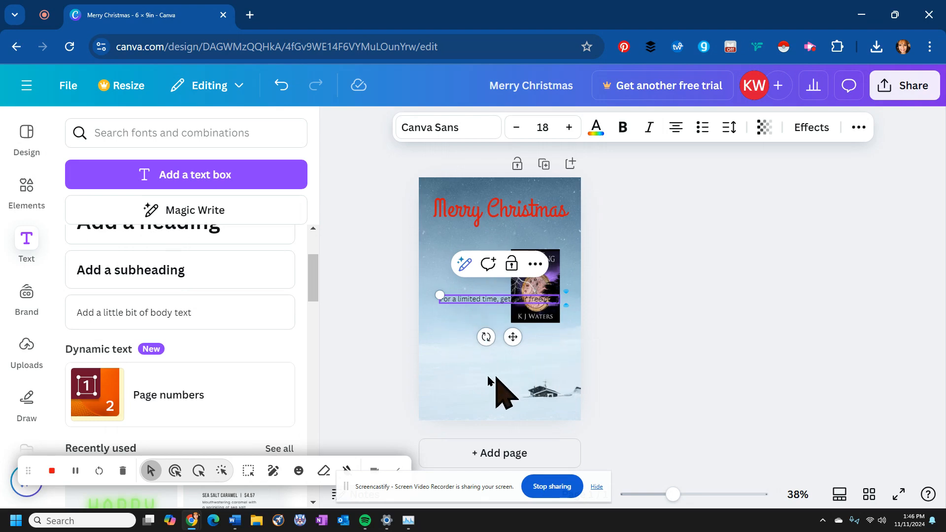
click(476, 347)
Set the font size of the "For a limited time" text box to 31
click(471, 300)
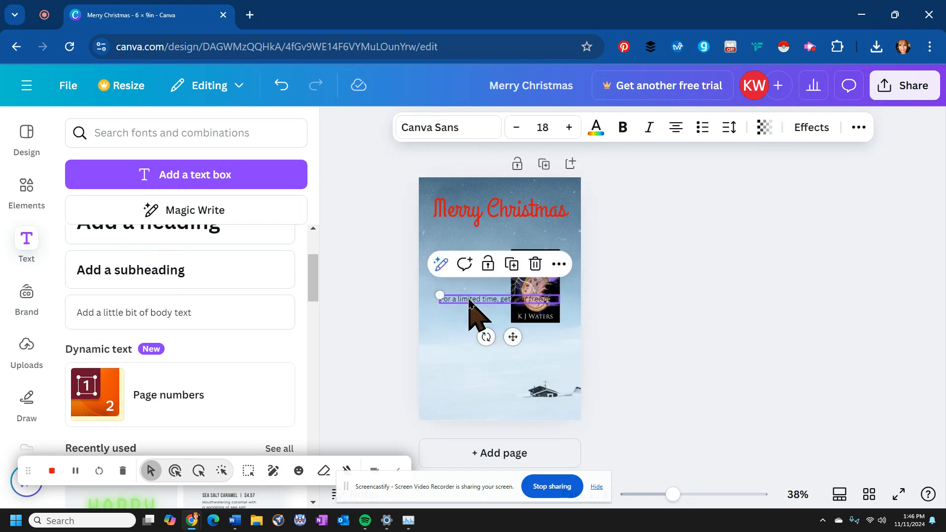
click(569, 128)
click(568, 128)
click(569, 128)
triple_click(569, 128)
double_click(569, 128)
double_click(569, 128)
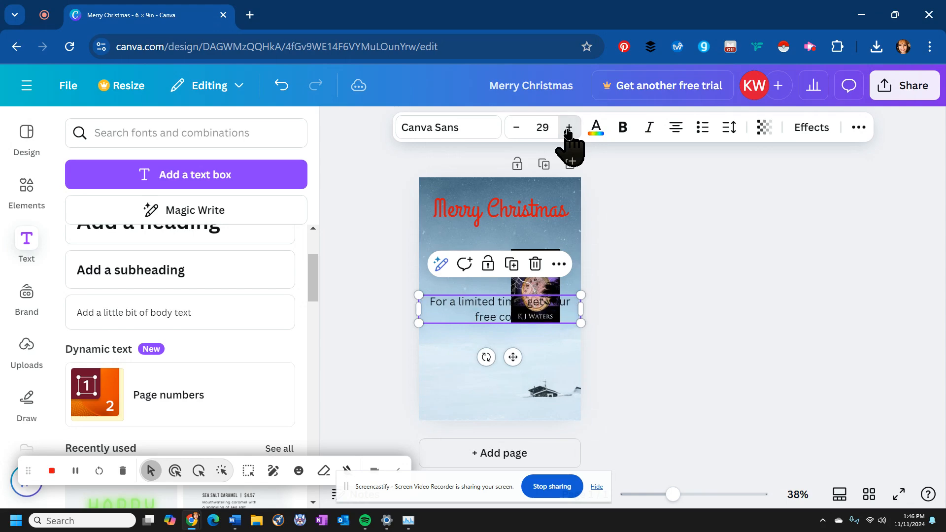
triple_click(568, 127)
triple_click(569, 127)
click(569, 128)
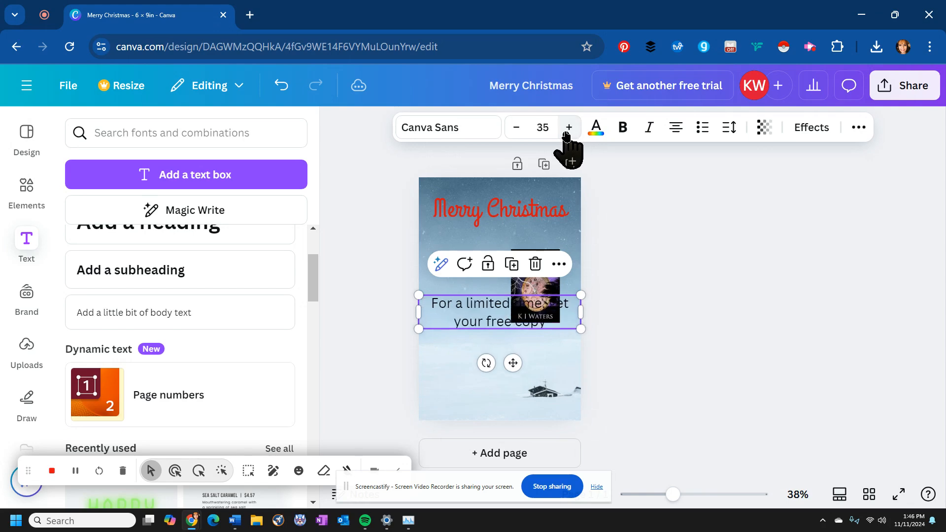
double_click(516, 127)
double_click(517, 128)
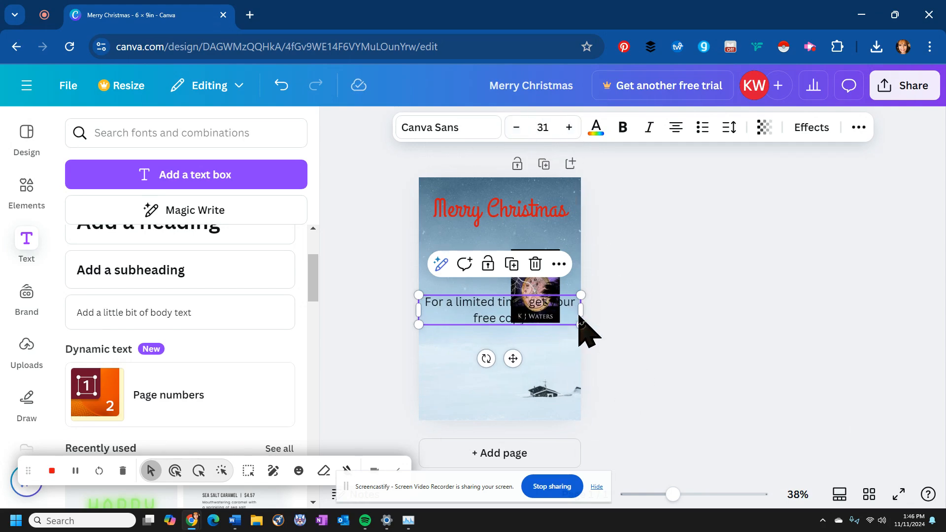
Shrink the offer text to size 24.5 beneath the greeting and move the book cover down, clear of it
drag(581, 325, 506, 235)
click(796, 322)
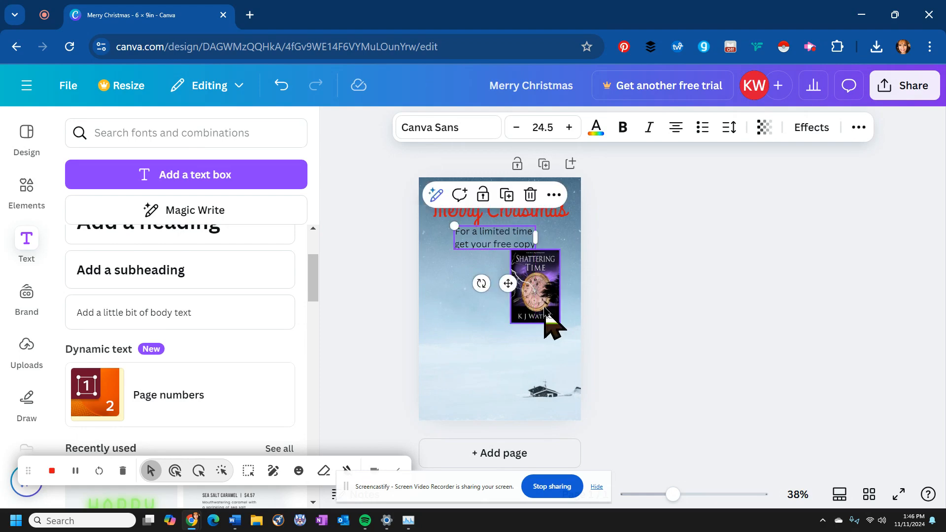
drag(515, 271, 515, 301)
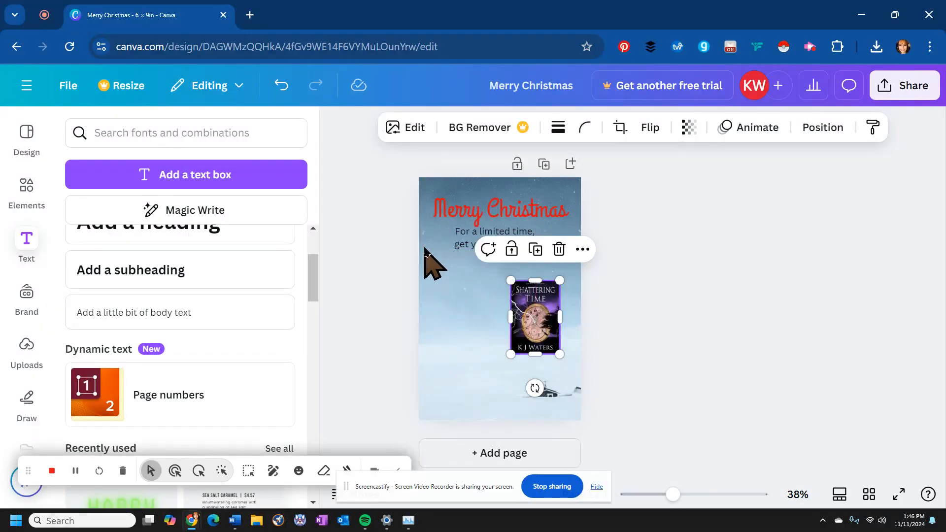
Select all of the offer text and try the Old Standard font on it
click(461, 241)
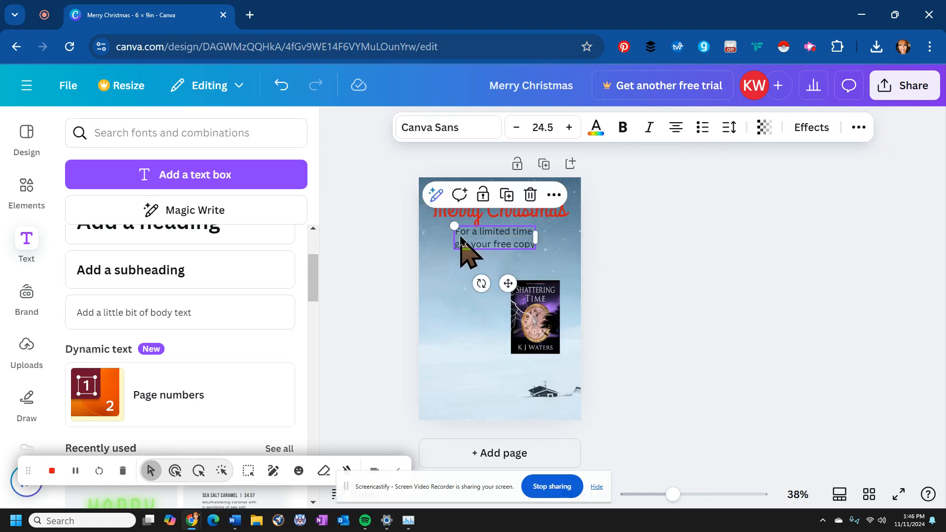
double_click(461, 237)
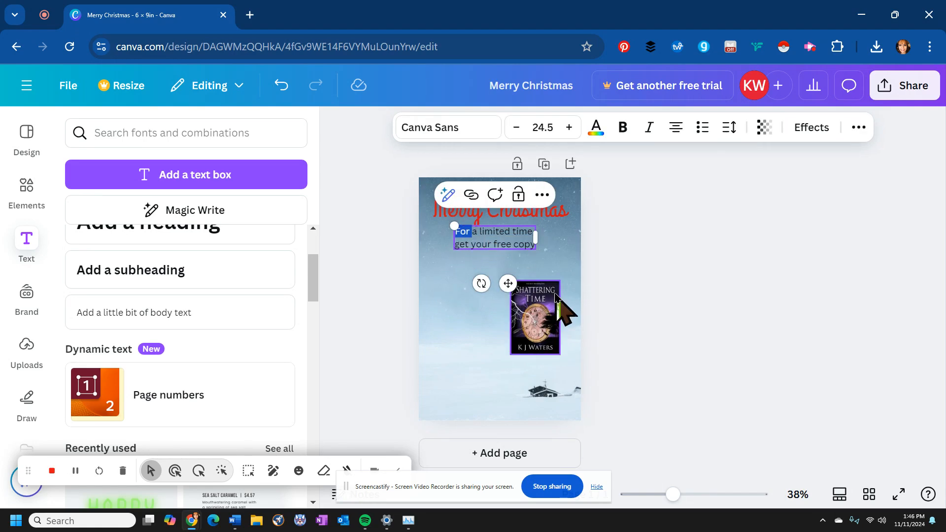
key(ctrl+a)
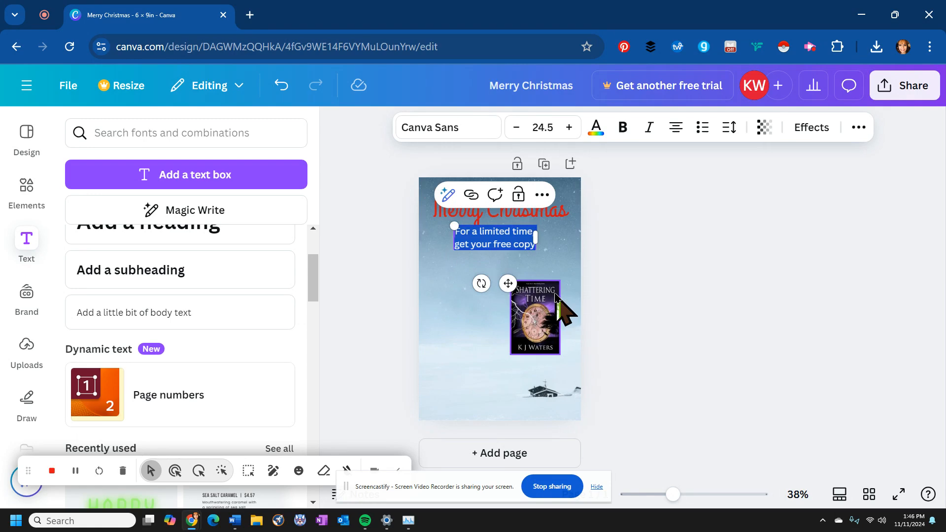
click(474, 131)
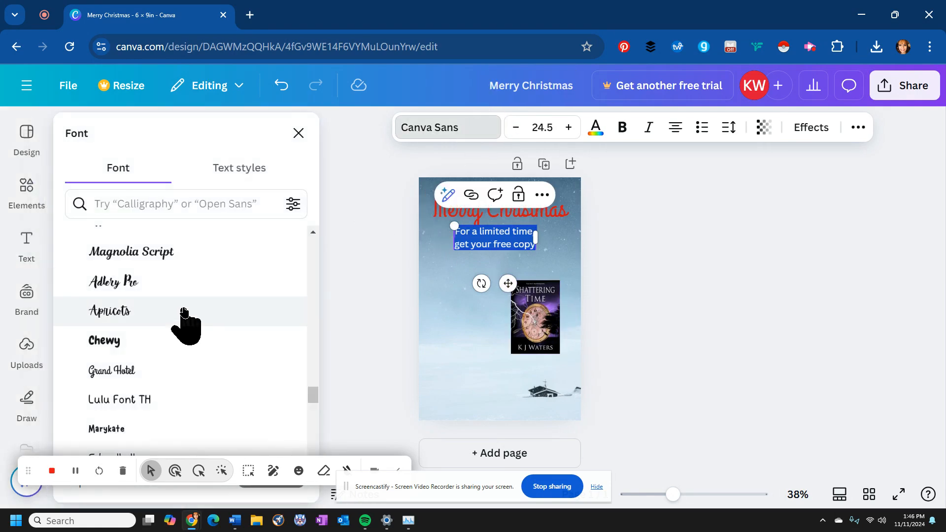
scroll(148, 298, down, 5)
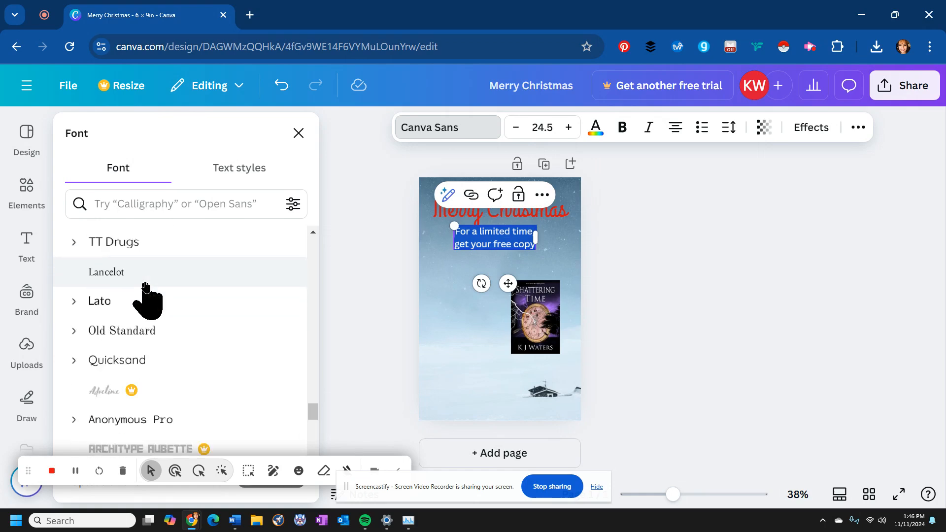
click(165, 333)
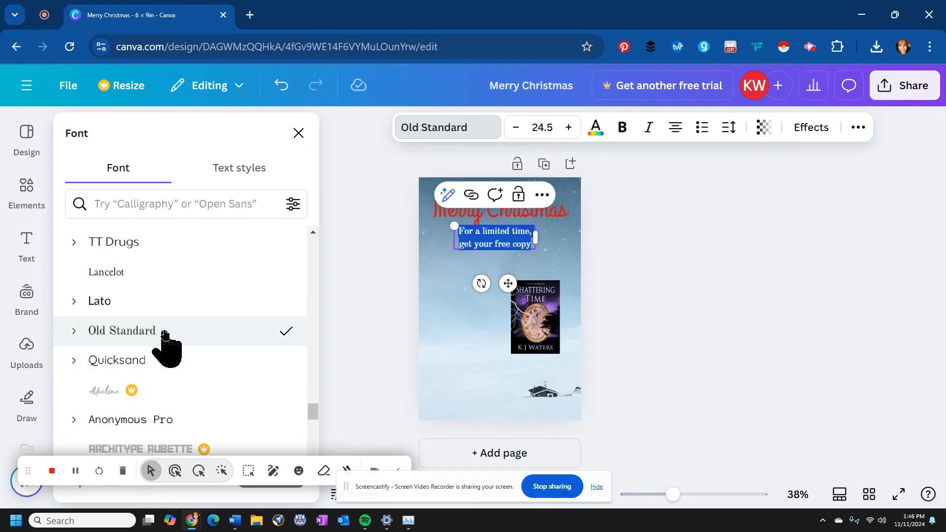
scroll(159, 394, down, 3)
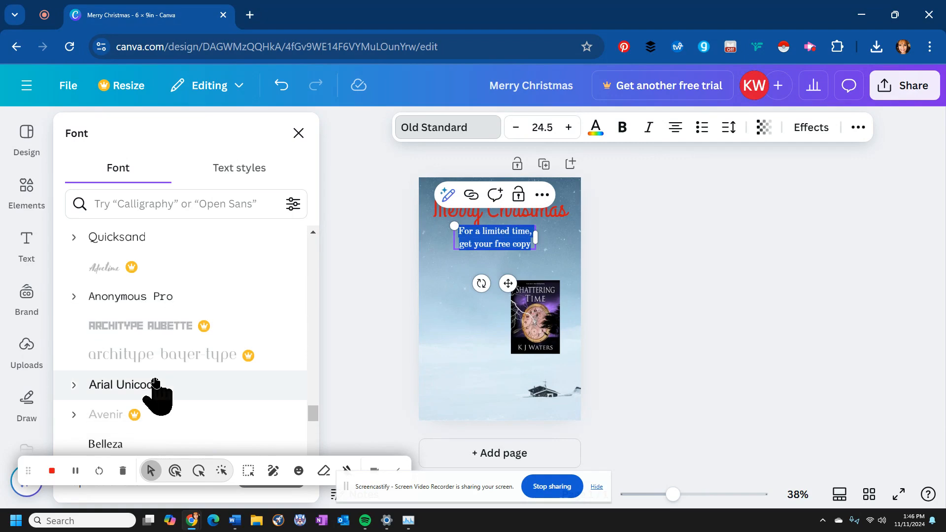
scroll(159, 389, up, 3)
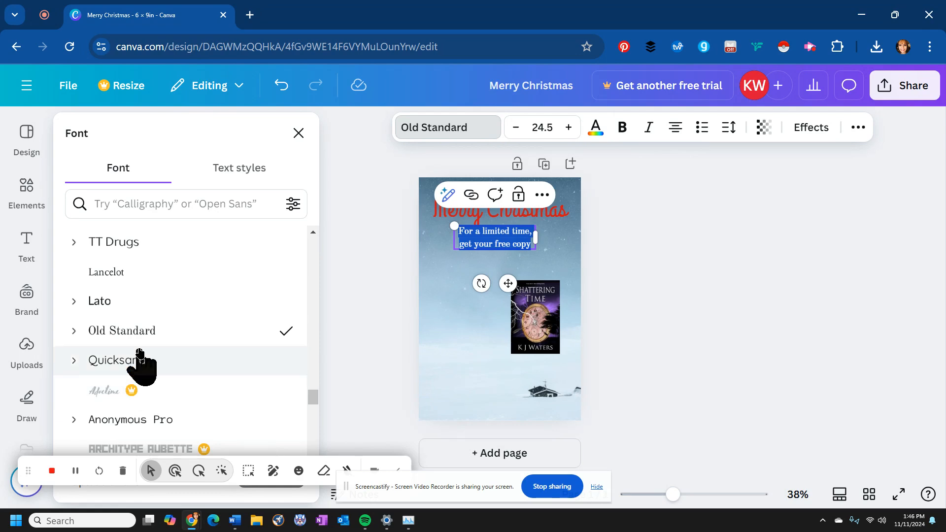
Find other fonts for the offer text, try Futura, and set it to Garamond
scroll(195, 350, down, 5)
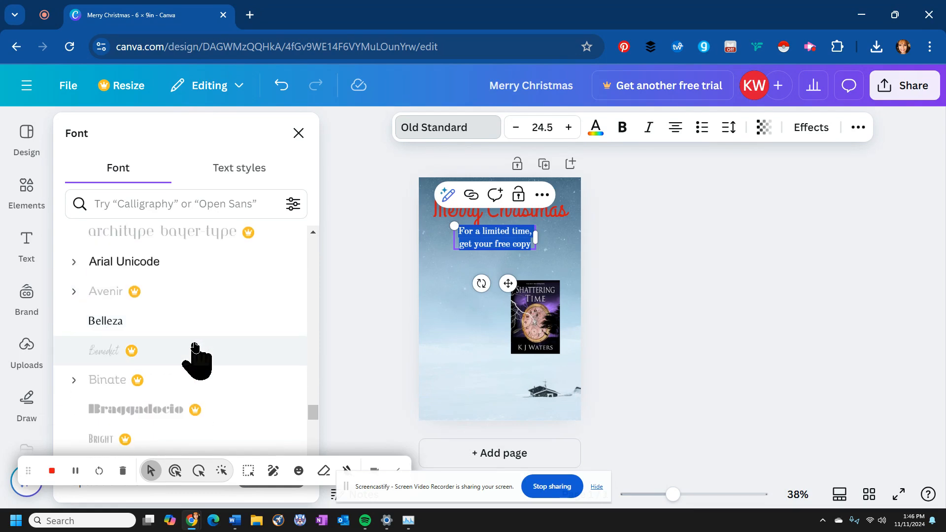
scroll(195, 348, down, 10)
scroll(195, 349, down, 3)
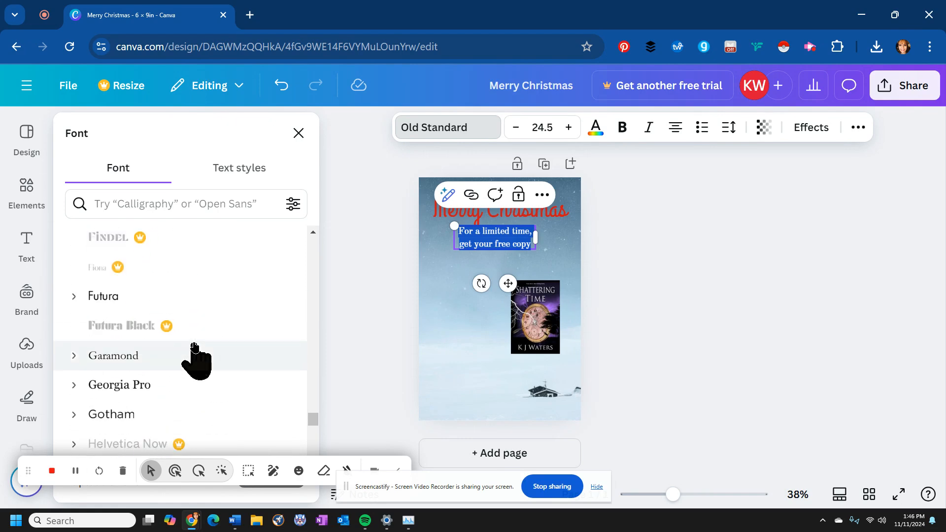
click(132, 305)
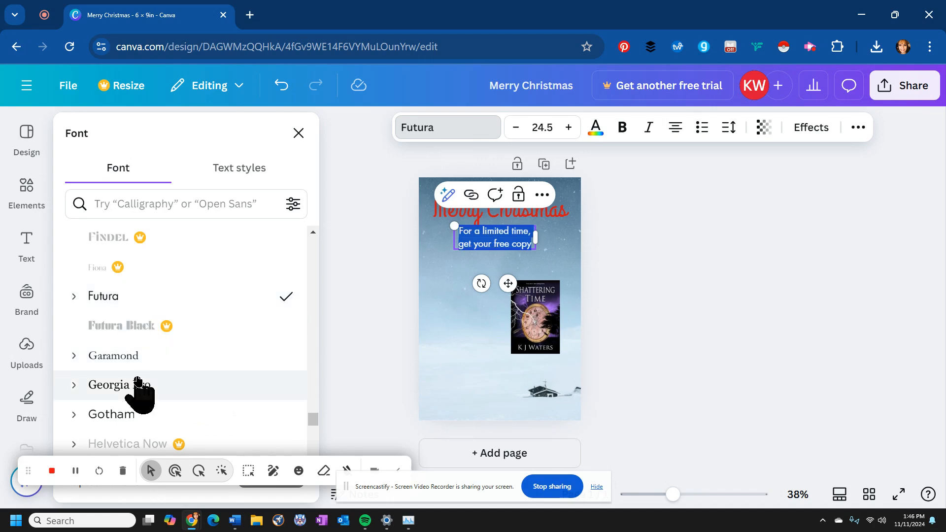
click(135, 357)
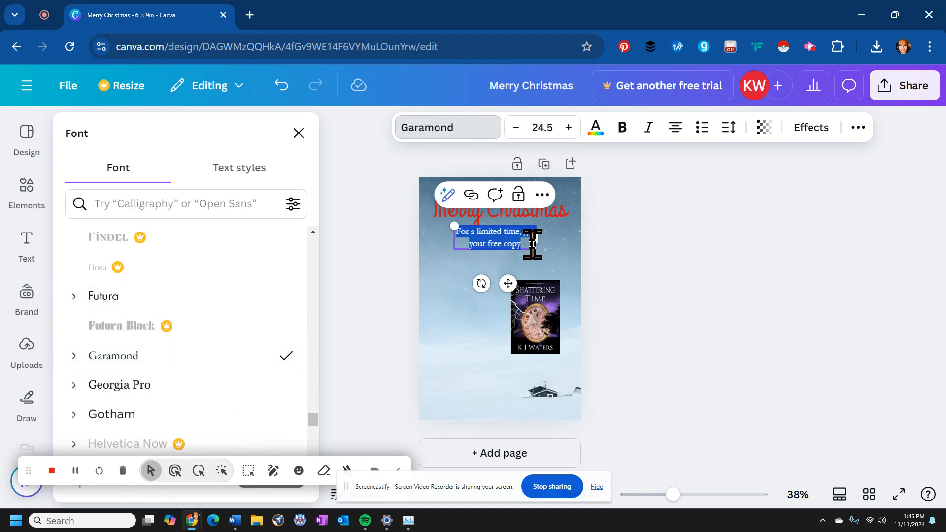
Widen the offer text box on both sides so its lines run longer beneath the greeting
drag(537, 238, 560, 239)
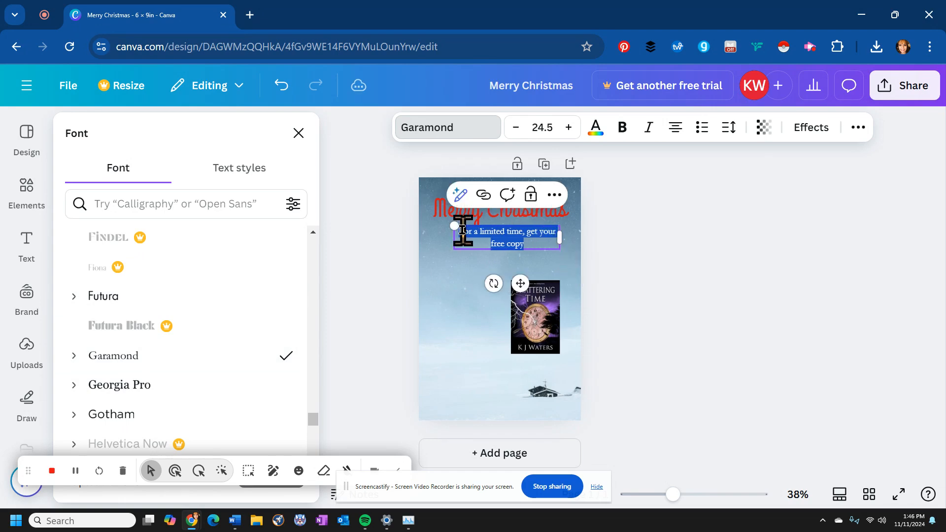
drag(454, 234, 435, 236)
Set the offer text's font size to 32.5 and move its text box slightly lower under the greeting
click(569, 127)
click(568, 127)
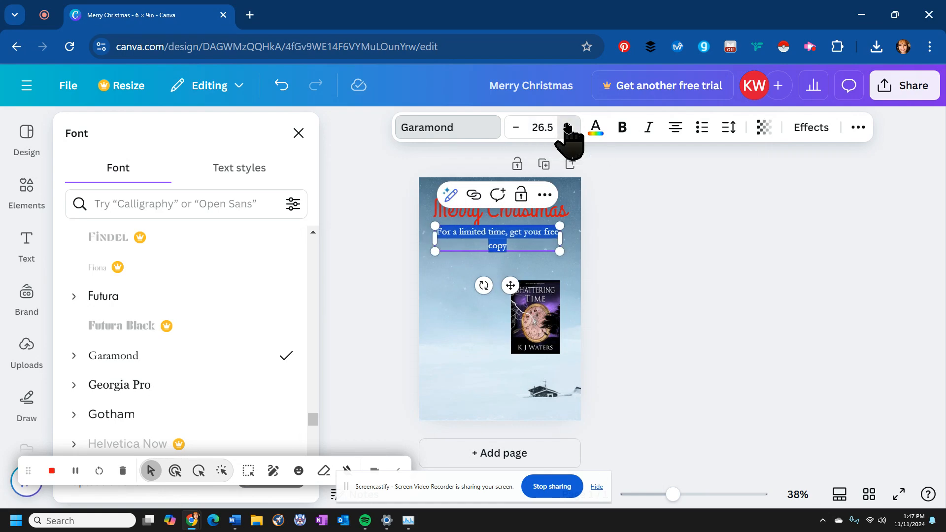
click(568, 127)
click(568, 127)
click(568, 127)
click(569, 127)
click(569, 127)
click(568, 127)
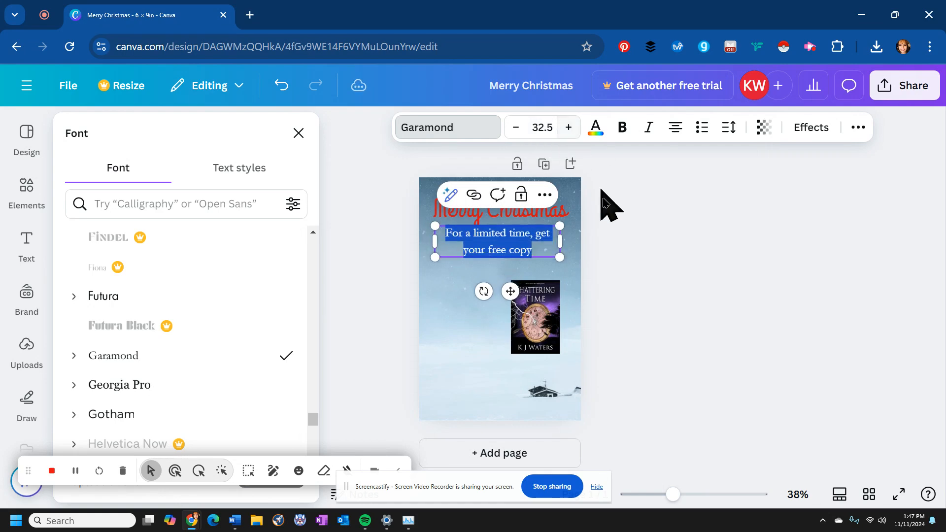
click(626, 255)
drag(487, 249, 490, 255)
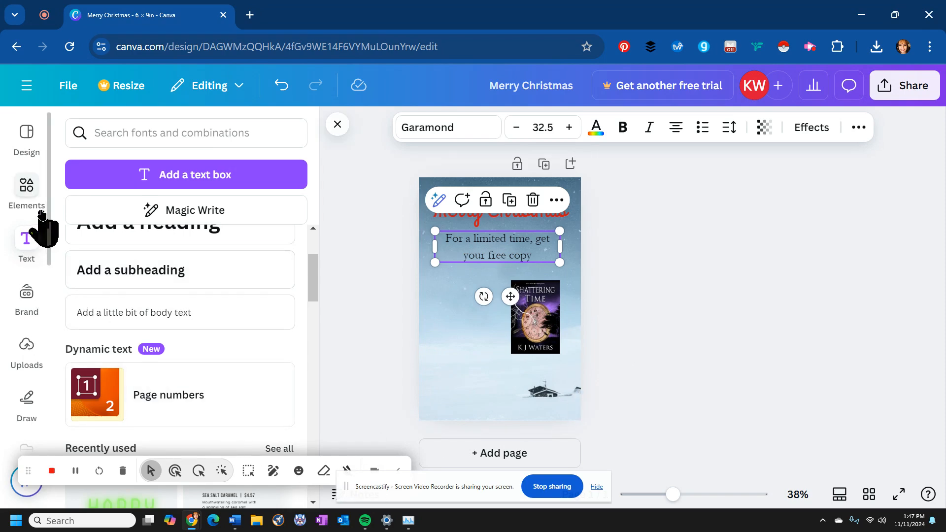
Look through the elements library, including the star graphics and the AI image generator suggestions
click(26, 186)
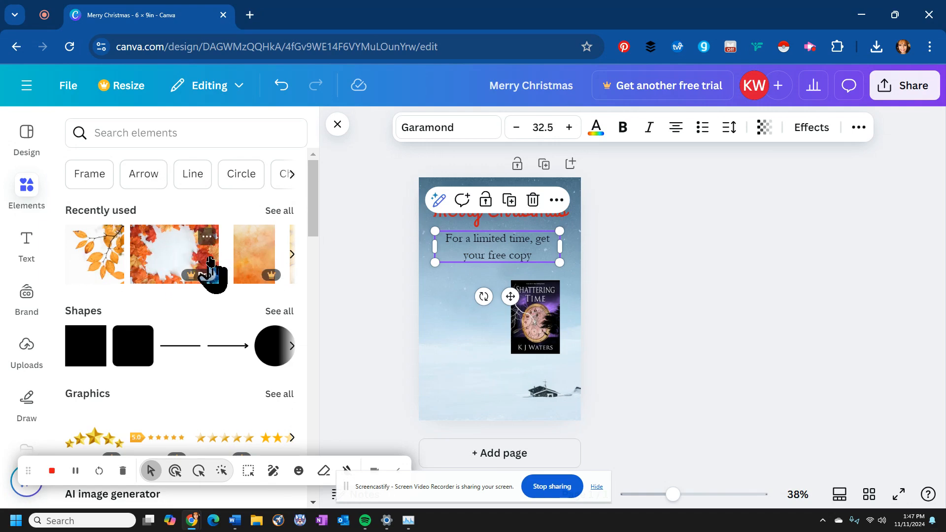
scroll(211, 266, down, 3)
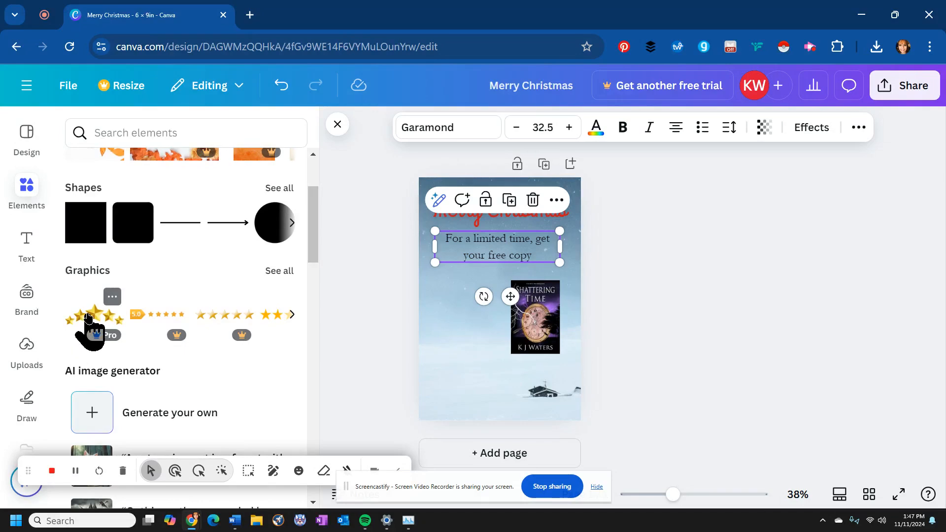
click(291, 314)
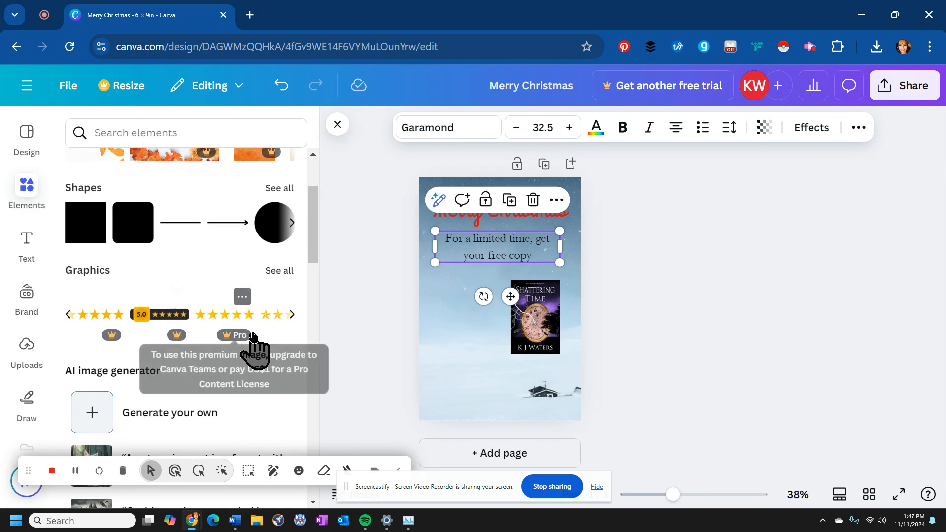
click(290, 315)
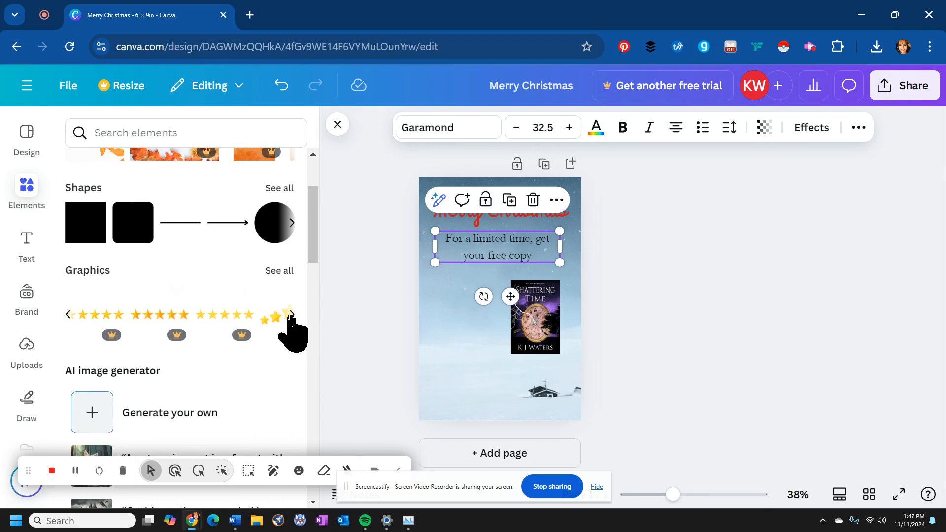
scroll(272, 363, down, 3)
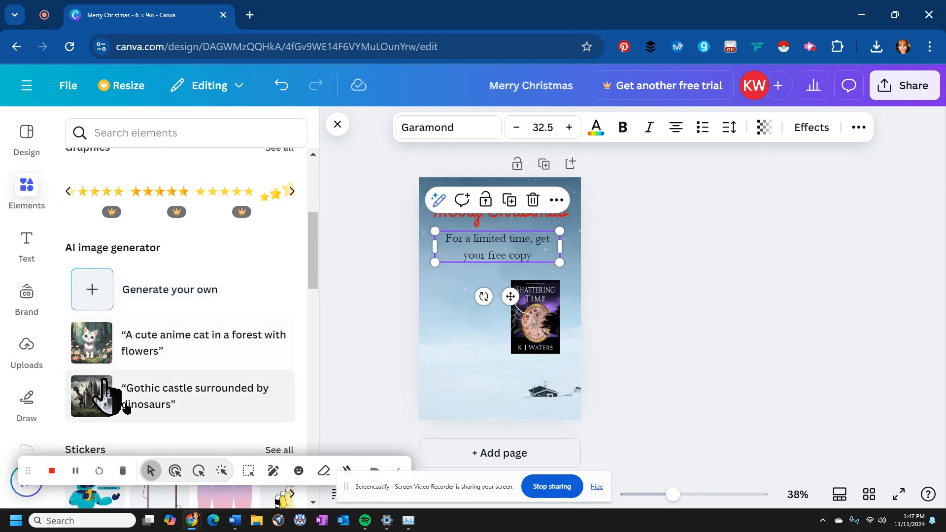
Generate AI images with Magic Media from the prompt "time travel, hurricane, seventeen hundreds, realistic" and look through the results
click(190, 288)
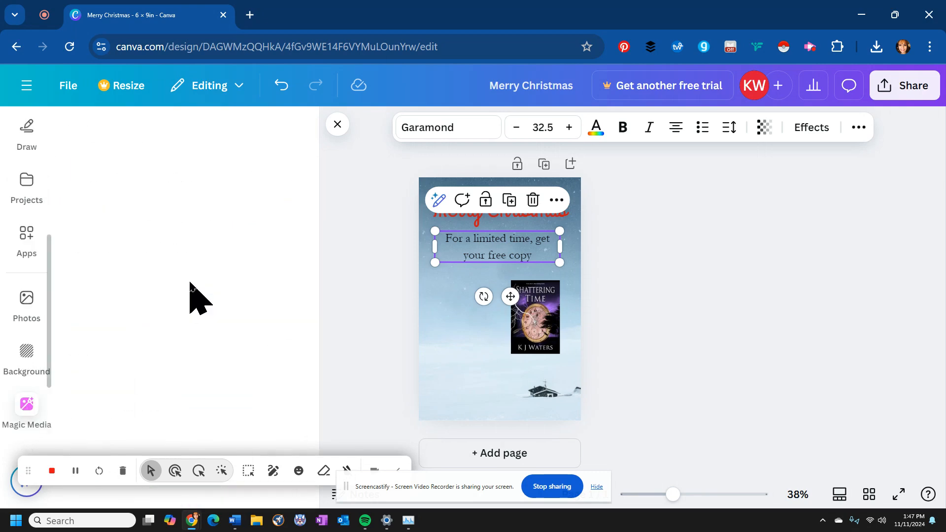
click(171, 256)
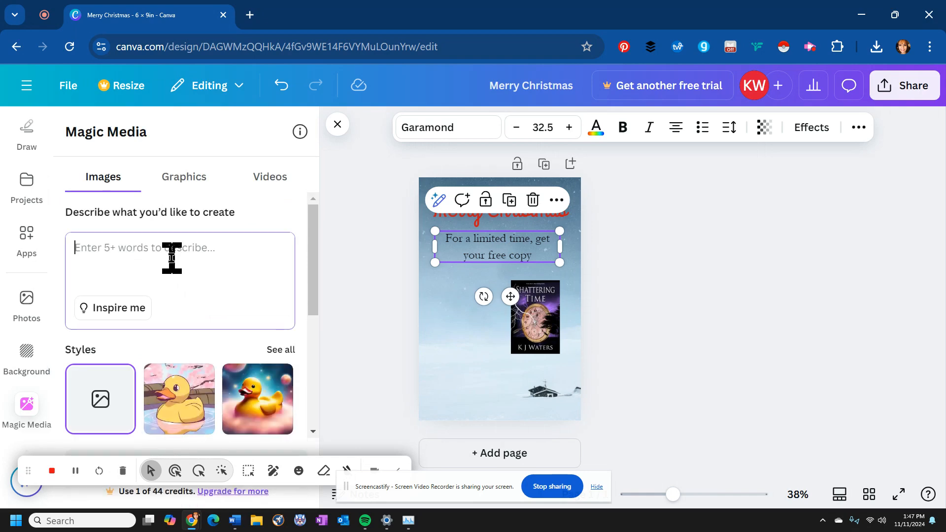
text(time travel, hurricane, seventeen hundreds, realistic)
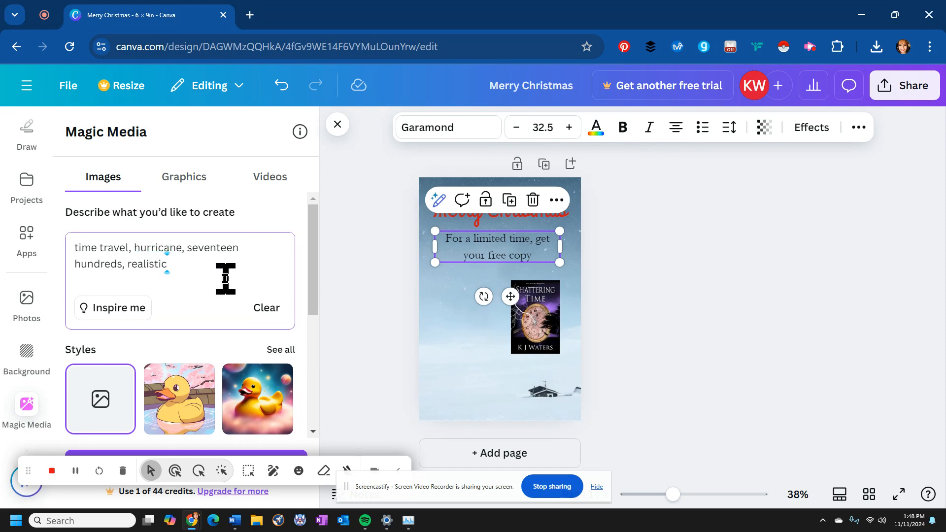
key(Return)
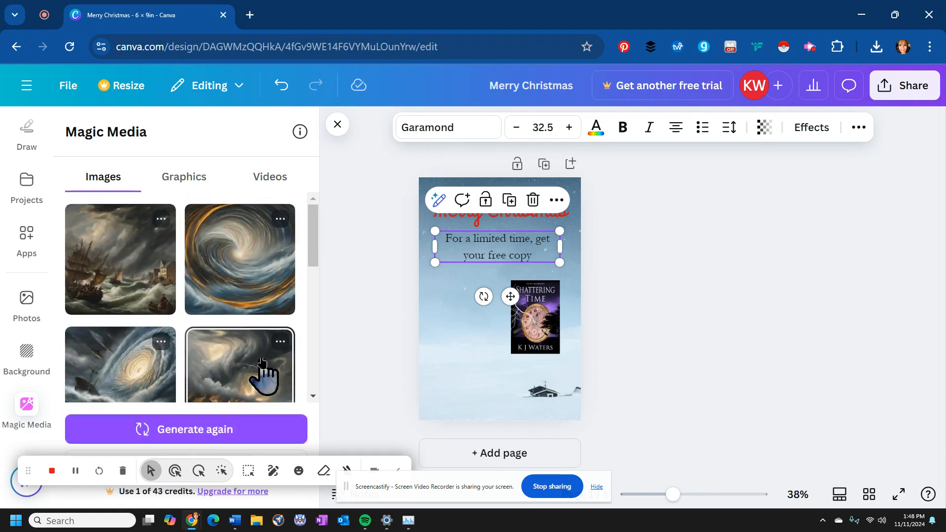
scroll(262, 364, down, 5)
scroll(261, 364, up, 5)
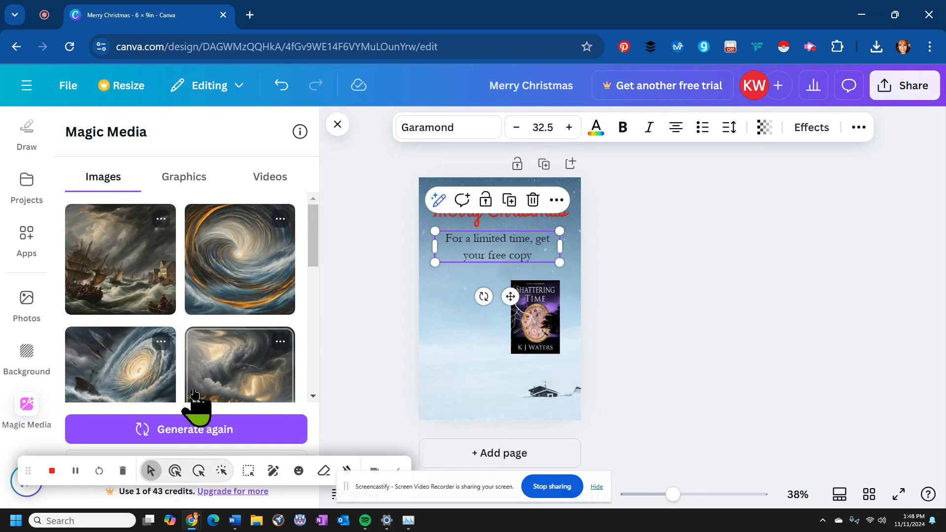
Add the generated orange-and-blue vortex image, try it at full-page size, and shrink it into the lower part of the page
click(234, 256)
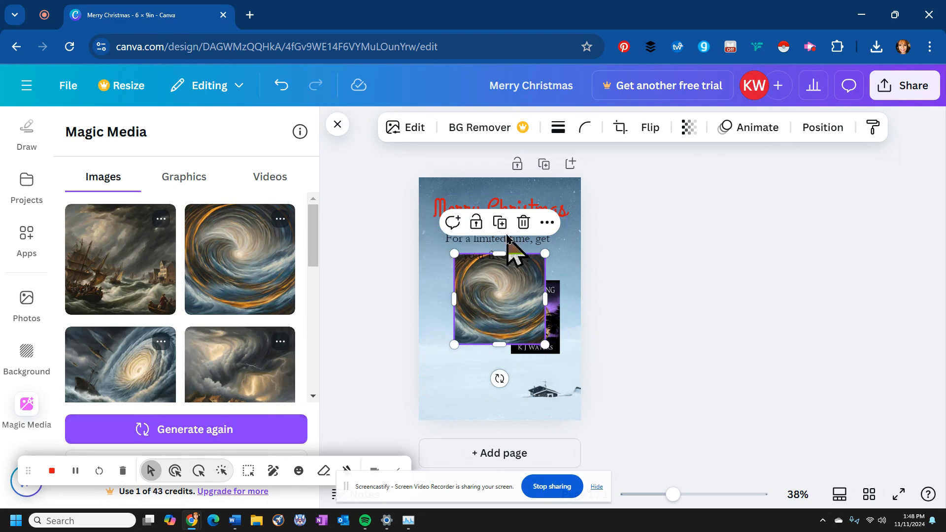
drag(454, 254, 350, 195)
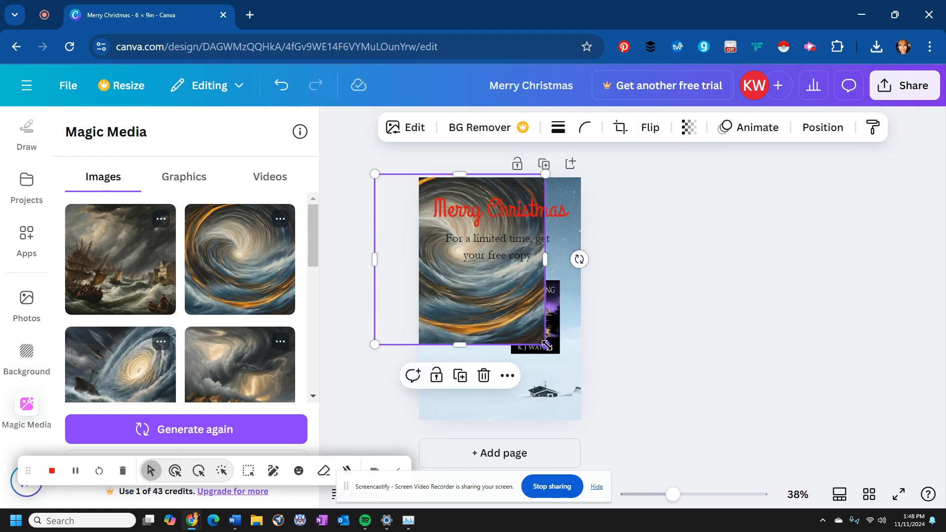
drag(547, 345, 645, 443)
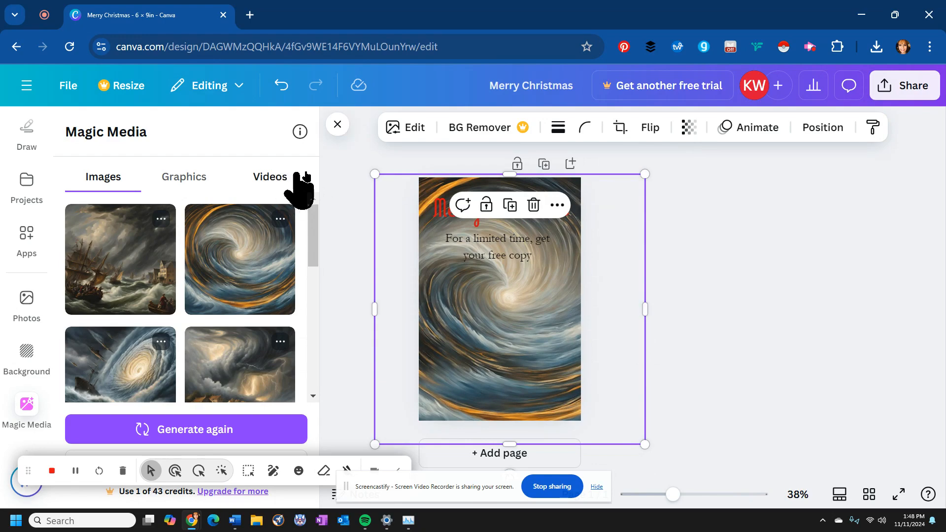
drag(375, 175, 477, 275)
drag(553, 334, 508, 338)
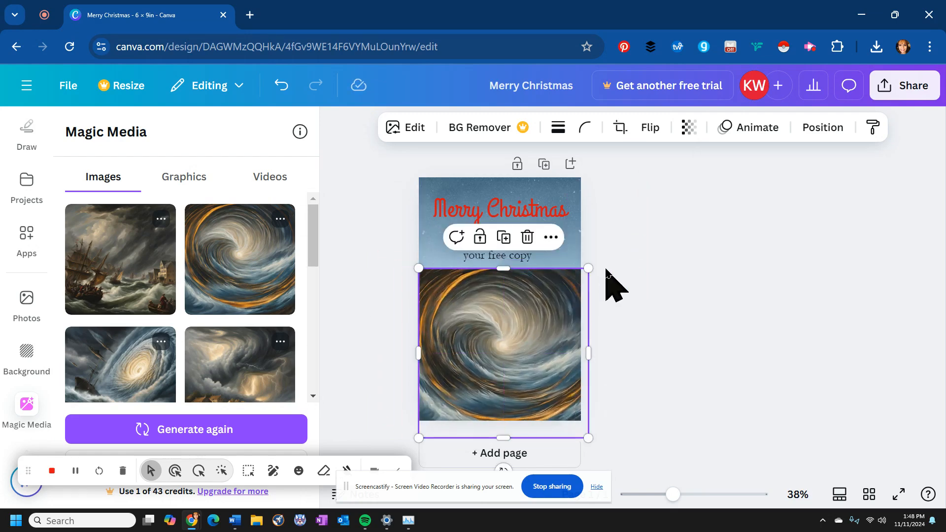
drag(588, 268, 540, 317)
Add the generated stormy ship image, enlarged to the page width, over the lower part of the page
click(126, 266)
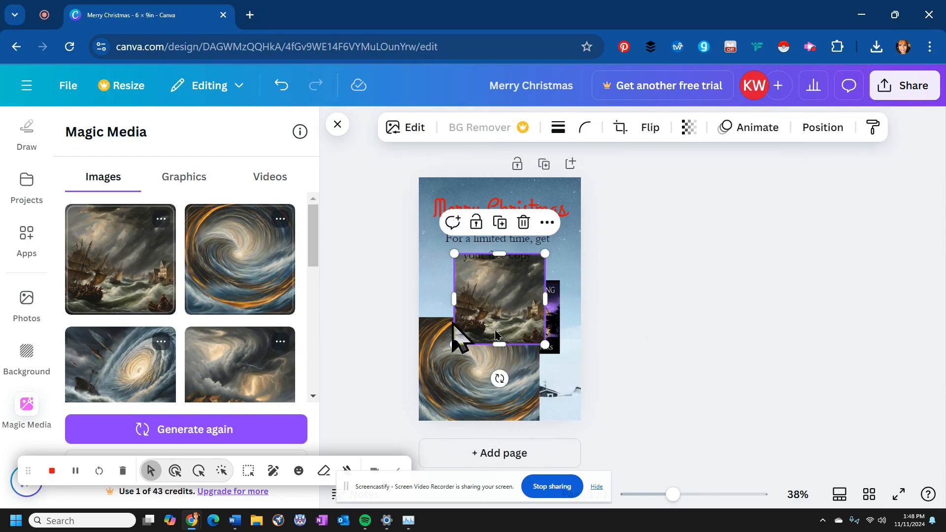
drag(543, 345, 613, 418)
drag(536, 393, 491, 357)
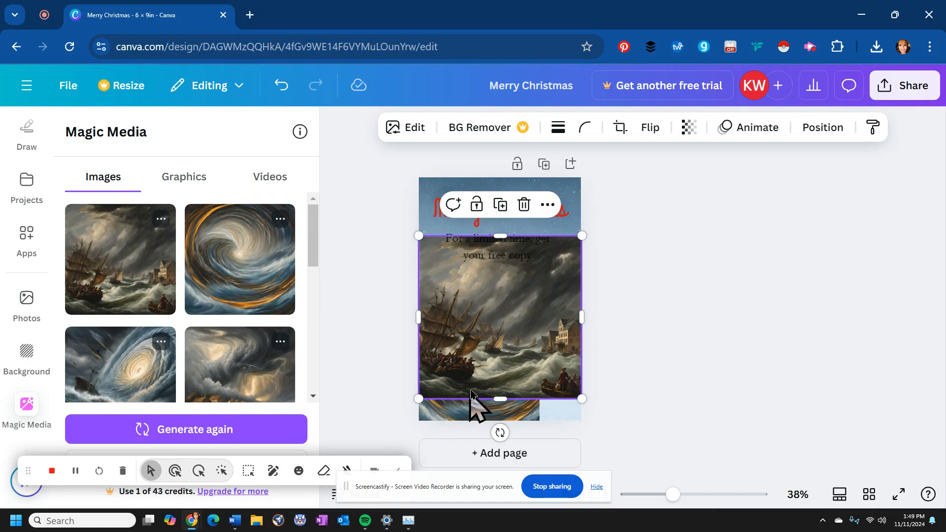
Add the generated bright vortex image with a ship, and delete the stormy ship and orange-and-blue vortex images from the page
click(142, 367)
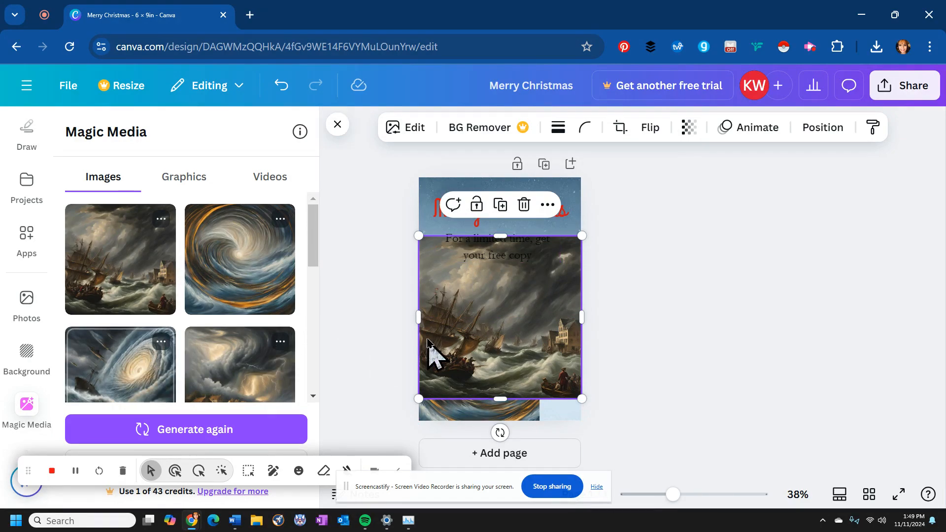
click(576, 394)
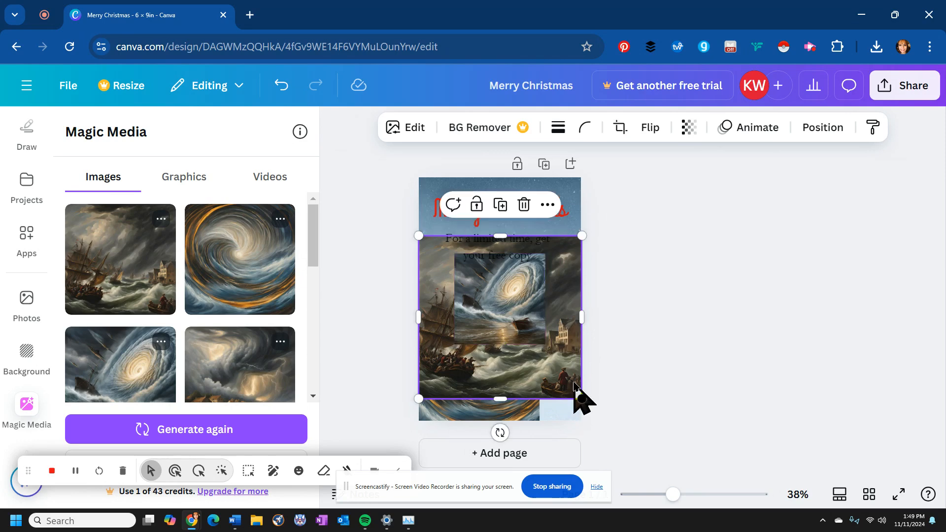
key(Delete)
click(515, 301)
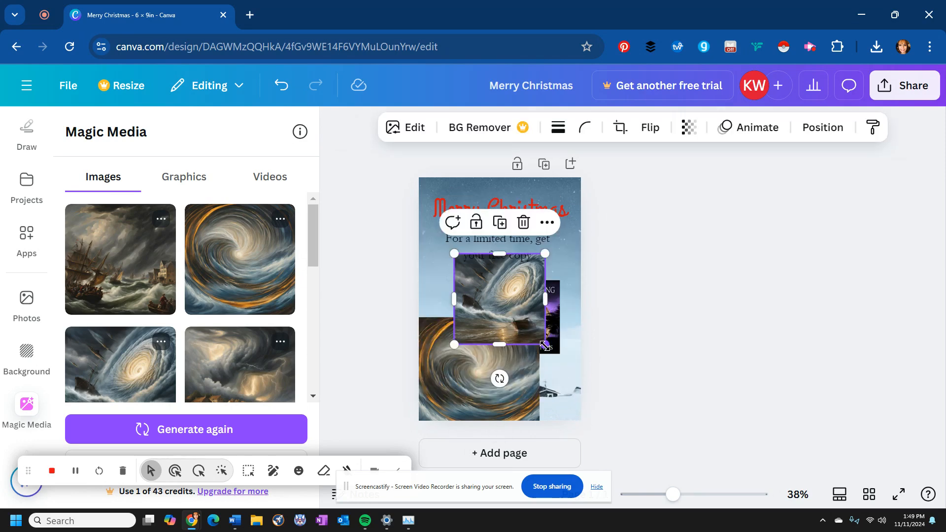
click(574, 391)
click(478, 357)
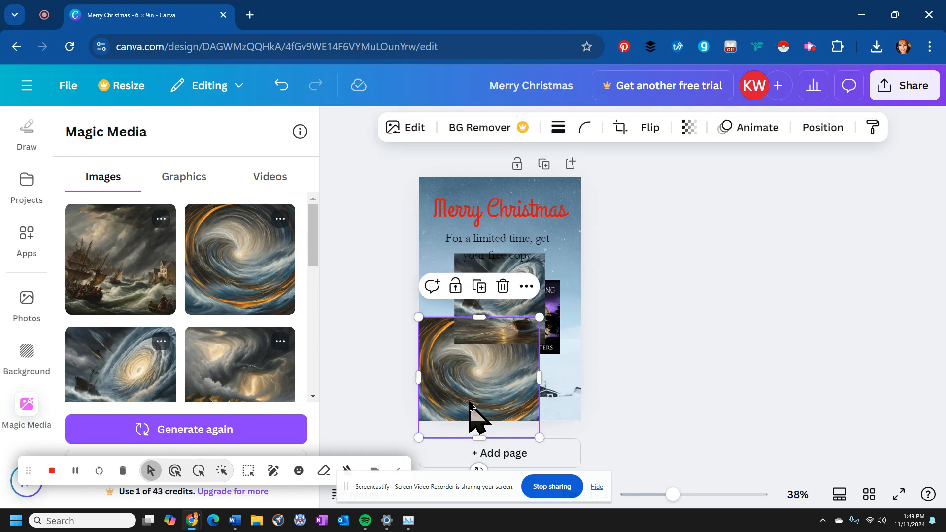
key(Delete)
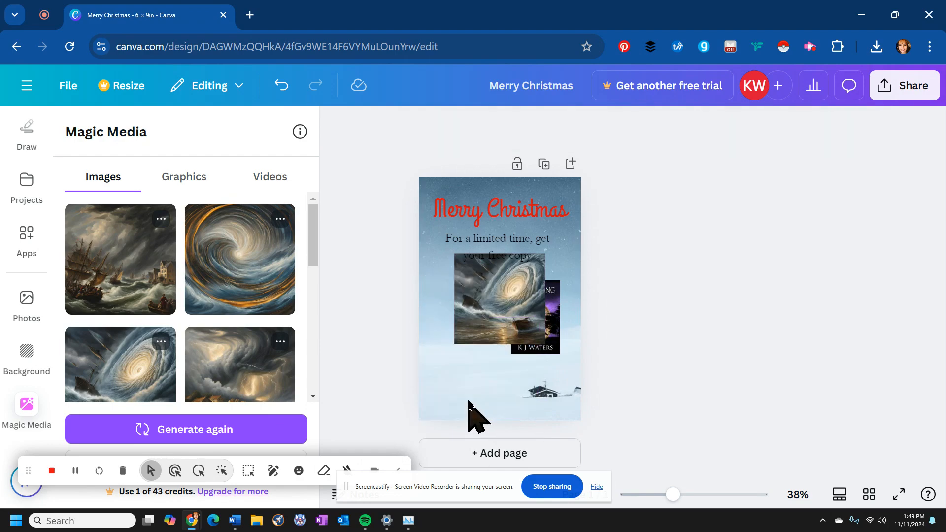
Generate another set of images from the same prompt and delete the remaining vortex image from the page
click(236, 435)
click(488, 310)
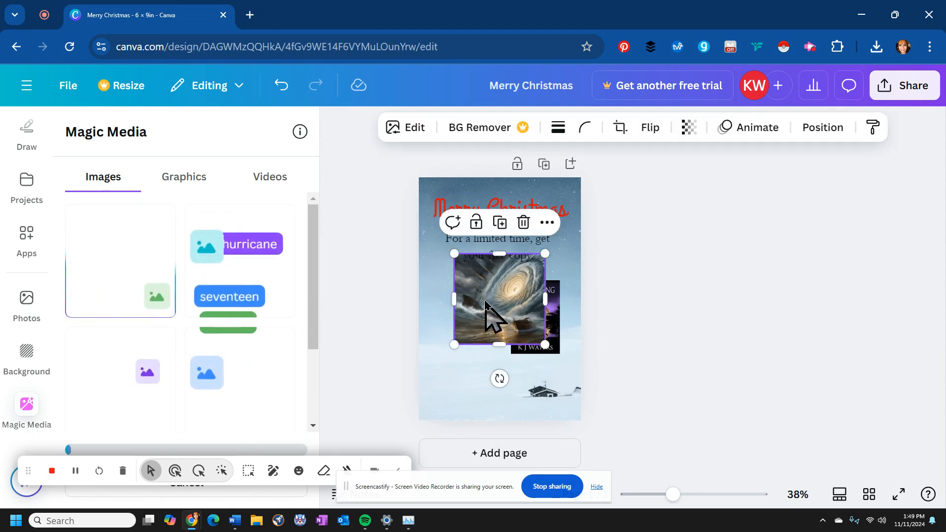
key(Delete)
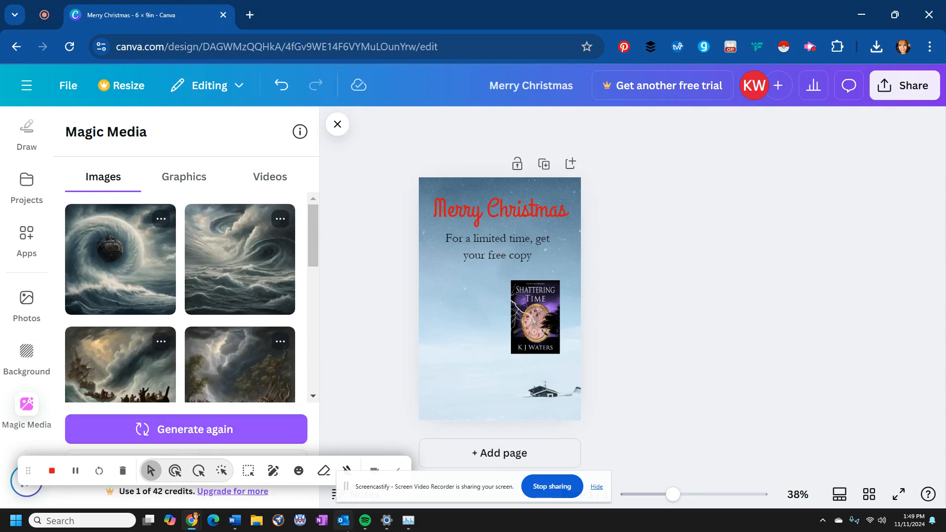
Add the generated whirlpool ship image, resize it to fit below the offer text, and move the book cover into its area
click(138, 265)
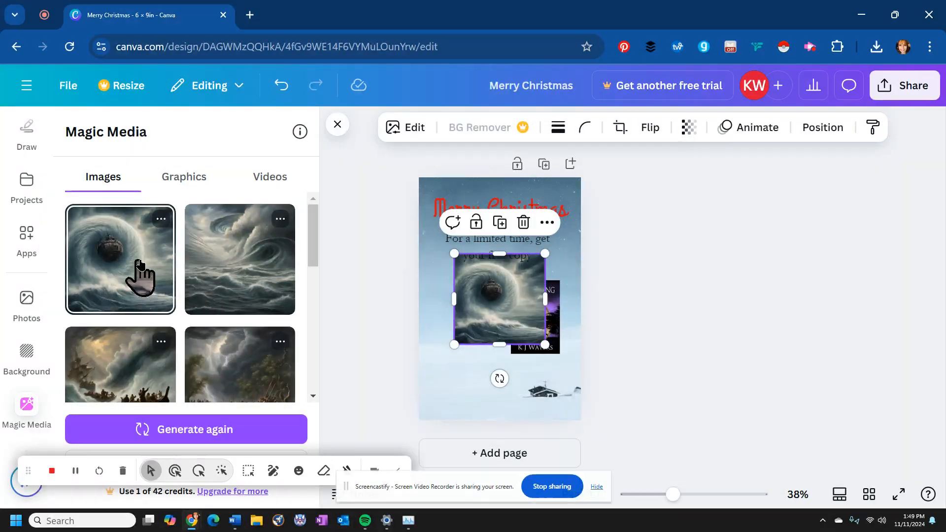
drag(457, 255, 373, 172)
drag(547, 345, 616, 439)
drag(482, 309, 517, 315)
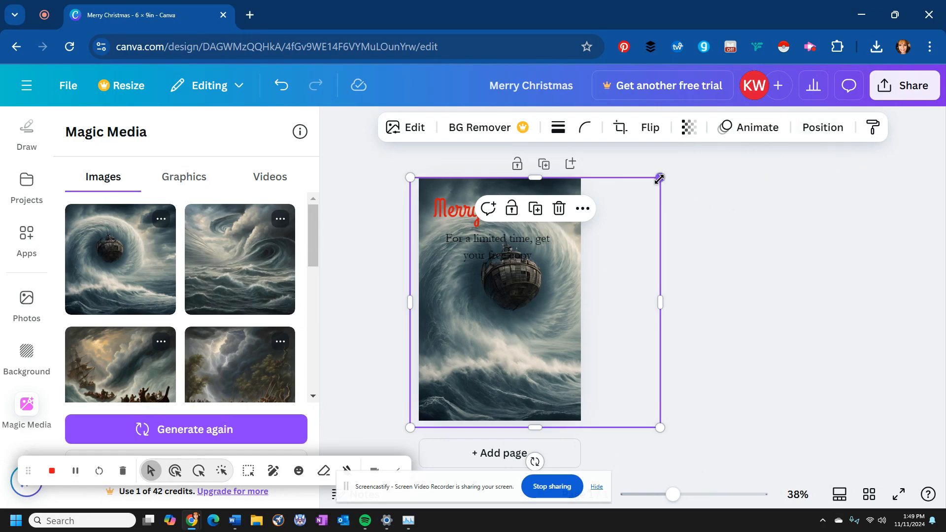
drag(659, 178, 501, 327)
drag(553, 314, 503, 317)
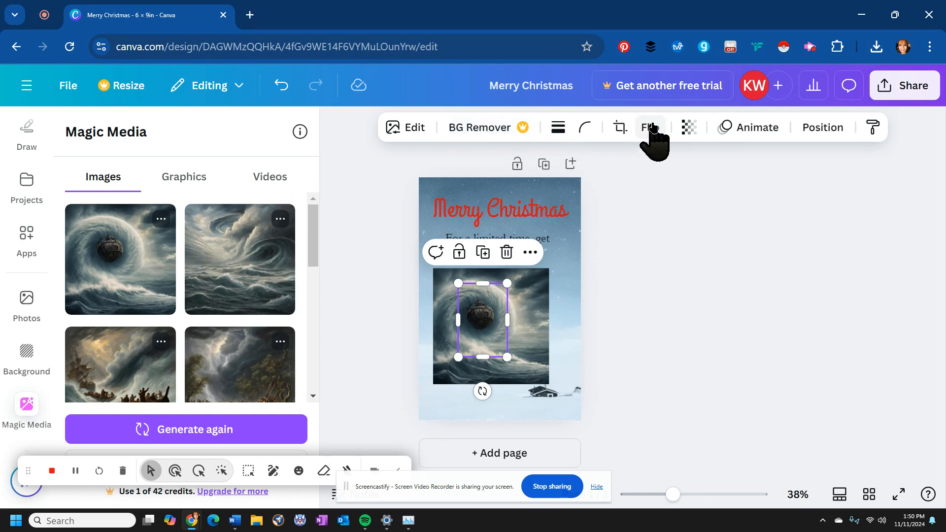
Bring the book cover forward over the whirlpool image and set its transparency to 59, and finally to 100
click(689, 129)
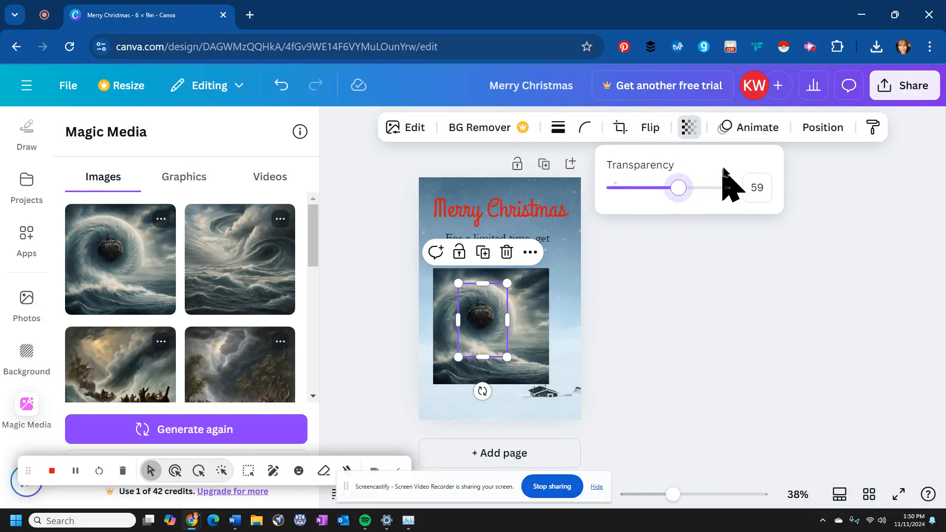
click(839, 132)
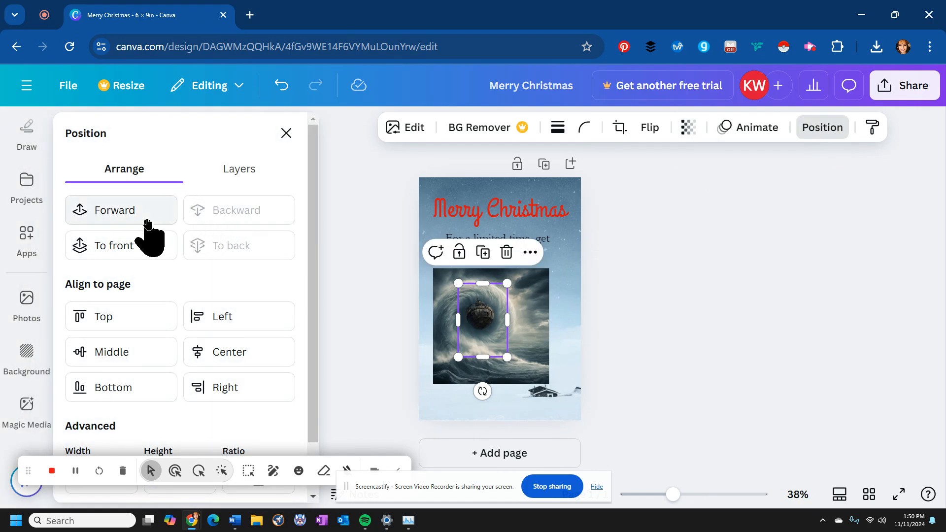
click(131, 217)
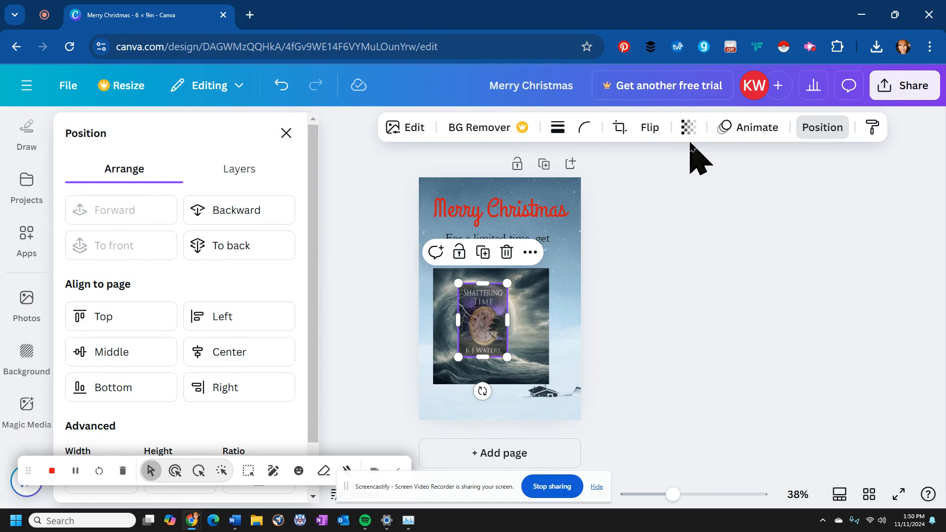
click(688, 127)
drag(677, 189, 736, 193)
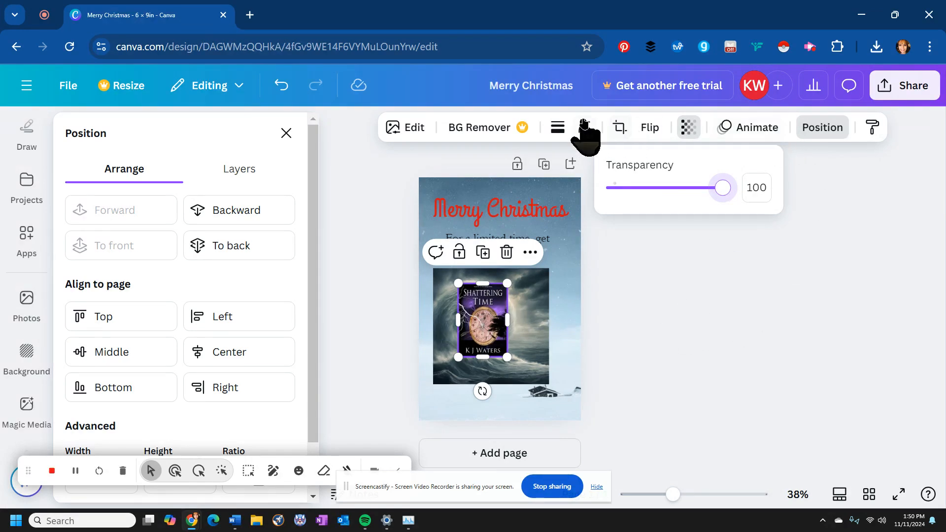
Try flipping the book cover horizontally and vertically, reversing each flip, and look over the arrangement options
click(647, 129)
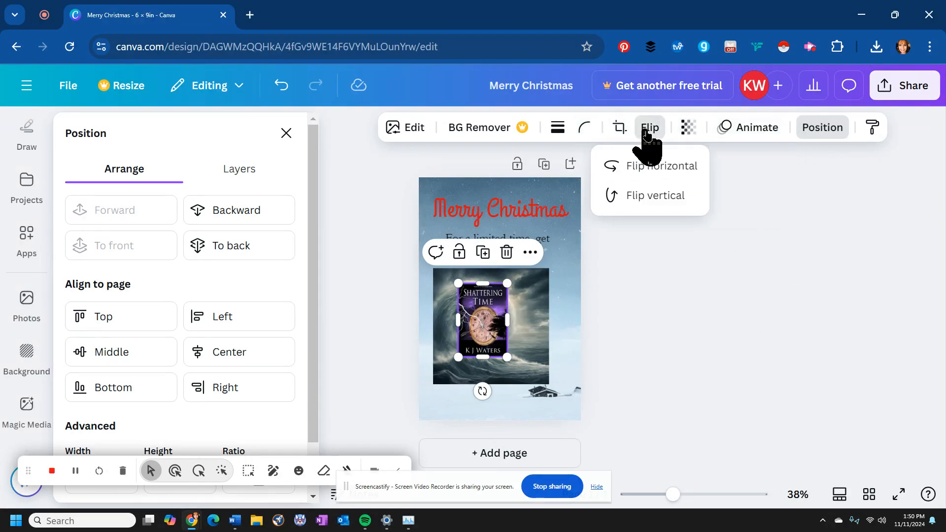
click(662, 170)
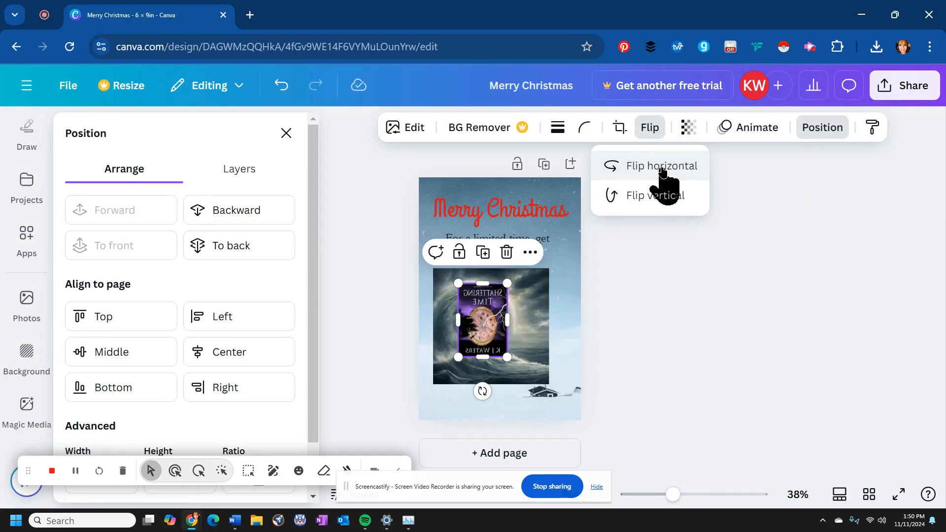
click(662, 170)
click(665, 203)
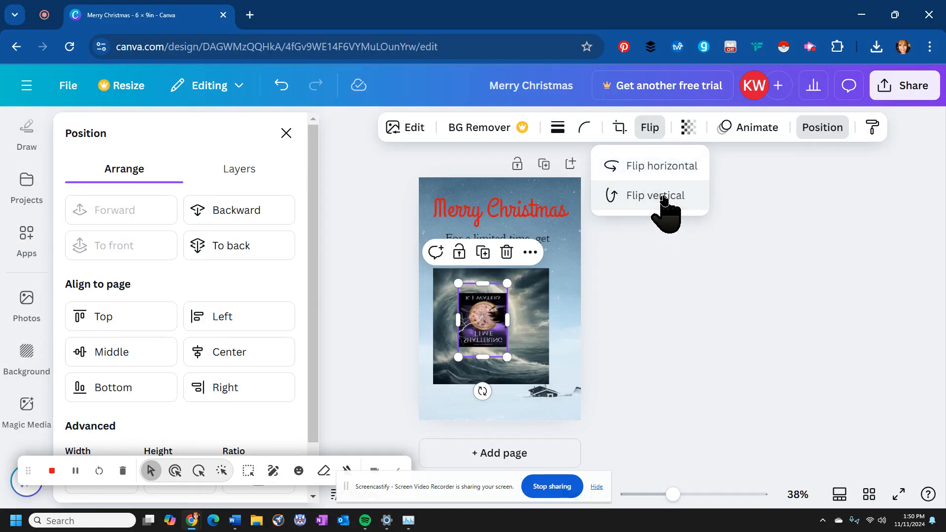
click(665, 201)
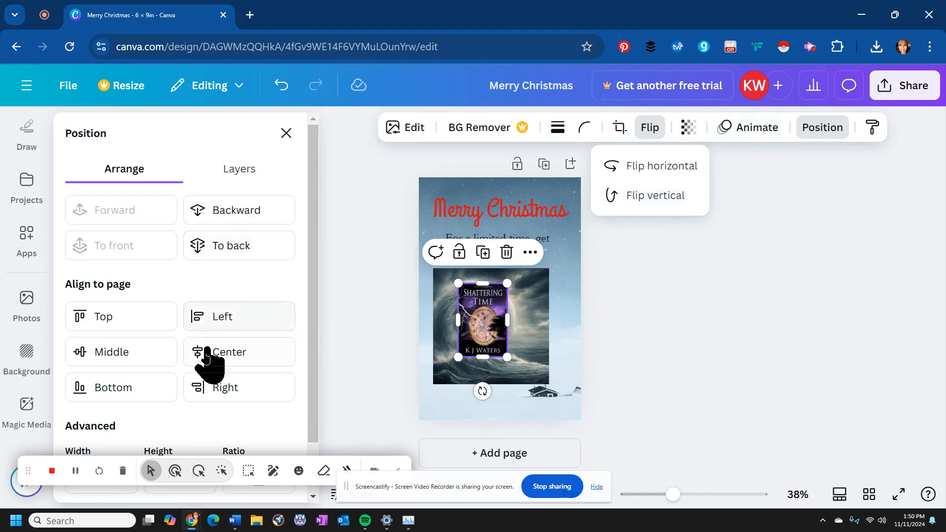
scroll(148, 338, down, 2)
scroll(182, 254, up, 2)
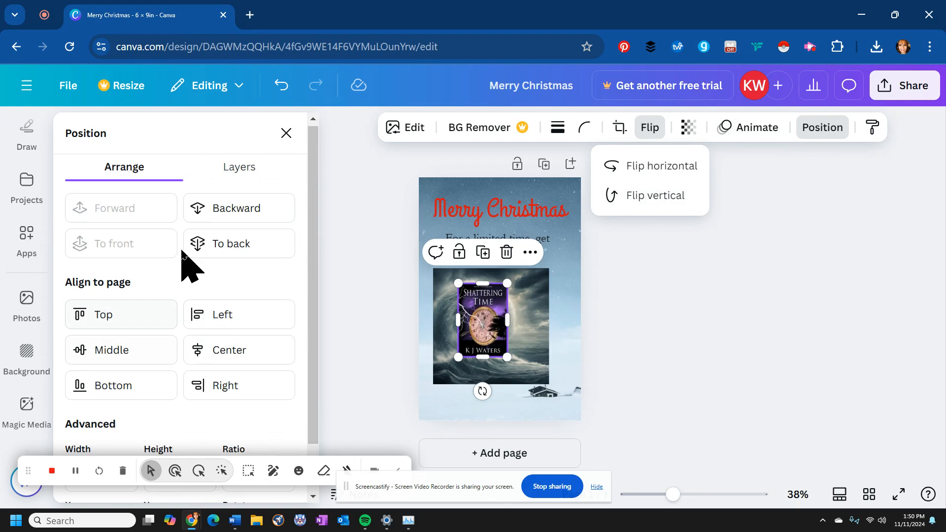
click(286, 133)
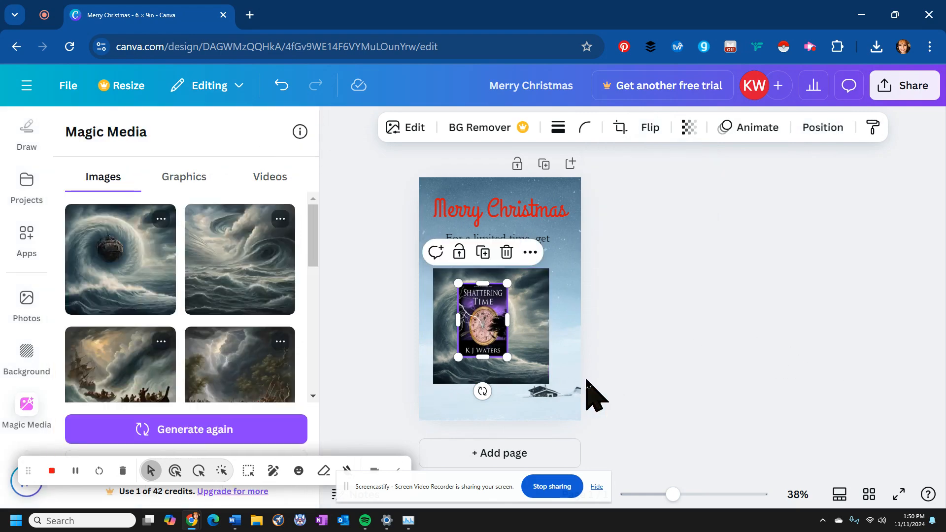
Remove the whirlpool image from the page, and enlarge and centre the book cover beneath the offer text
drag(526, 353, 685, 340)
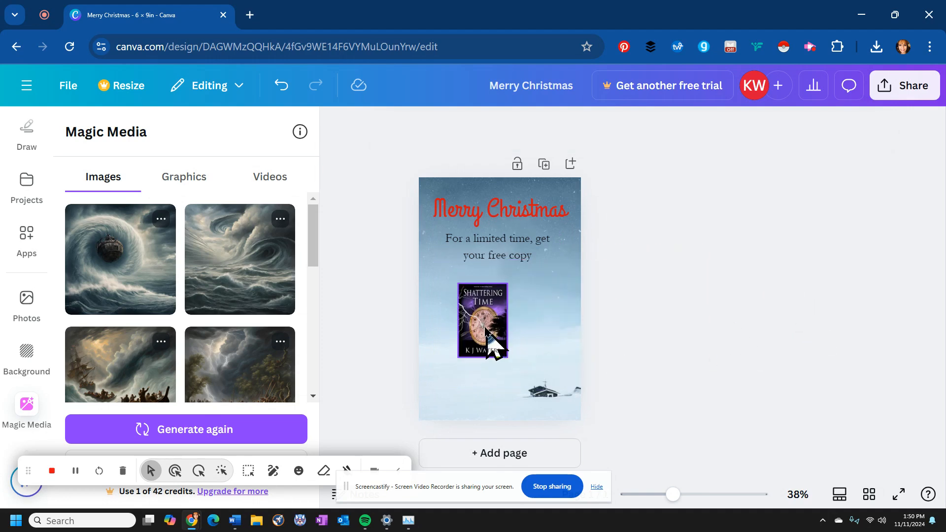
drag(490, 345, 493, 314)
mouse_move(473, 346)
mouse_down()
mouse_move(455, 373)
mouse_move(492, 343)
mouse_up()
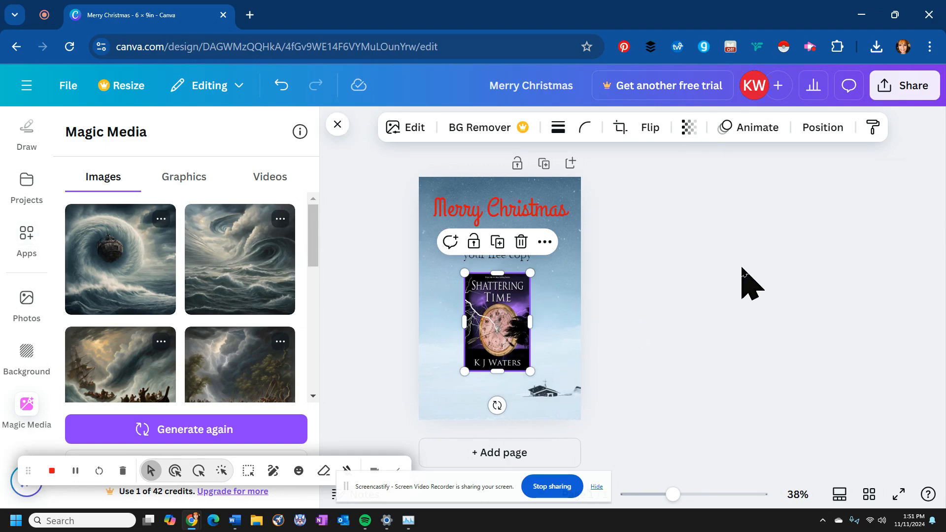
Move the "Merry Christmas" greeting slightly higher on the page, keeping it horizontally centred
click(548, 209)
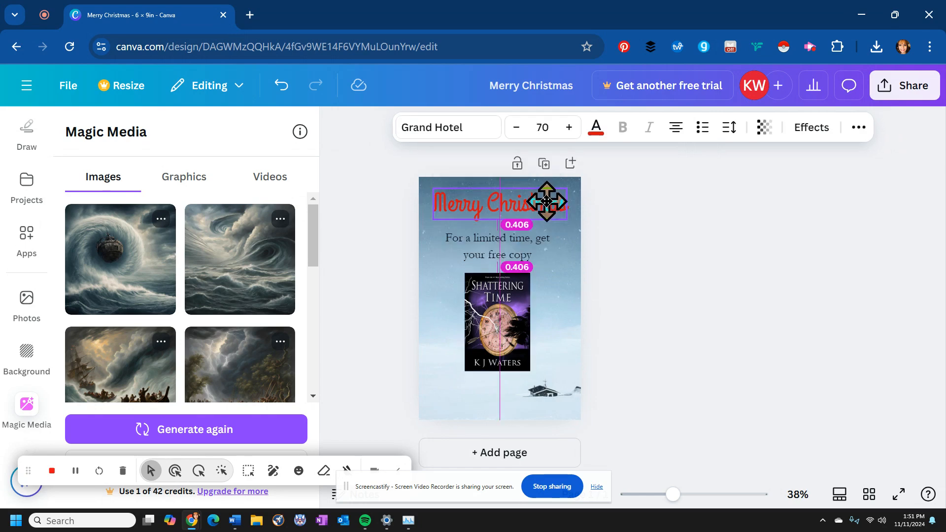
click(705, 327)
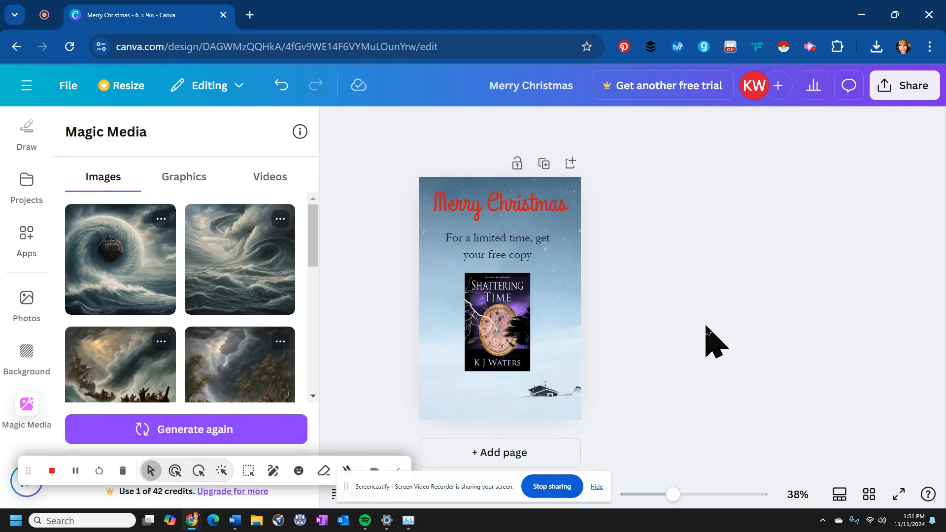
Make the free-copy offer text bold and try other text alignments before returning it to centred
click(516, 246)
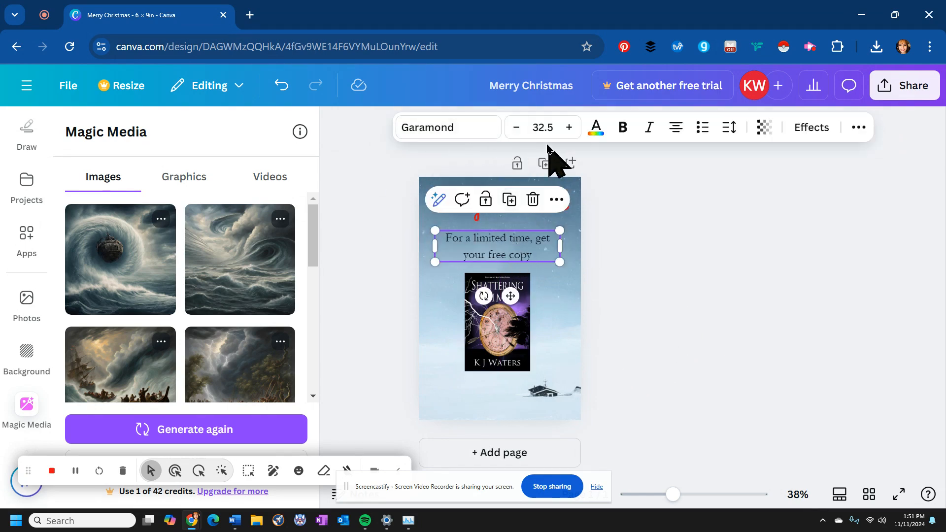
click(623, 128)
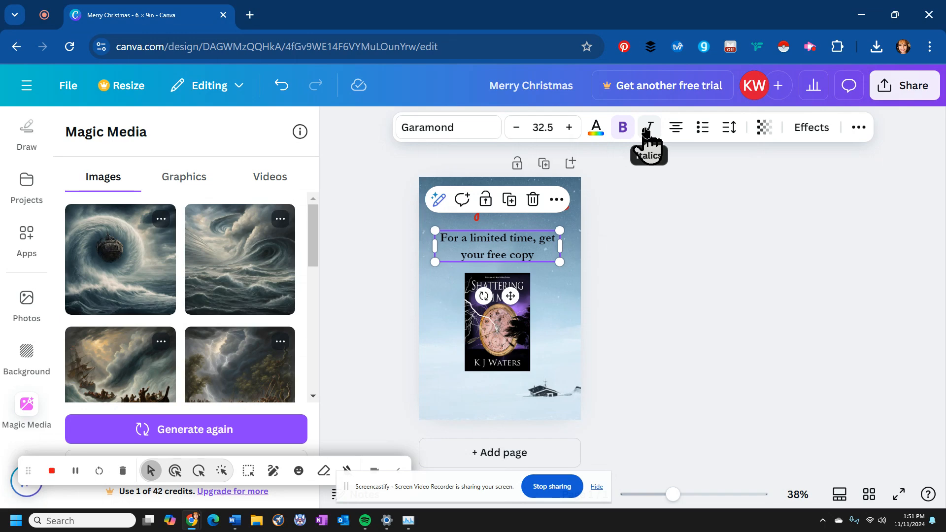
click(675, 133)
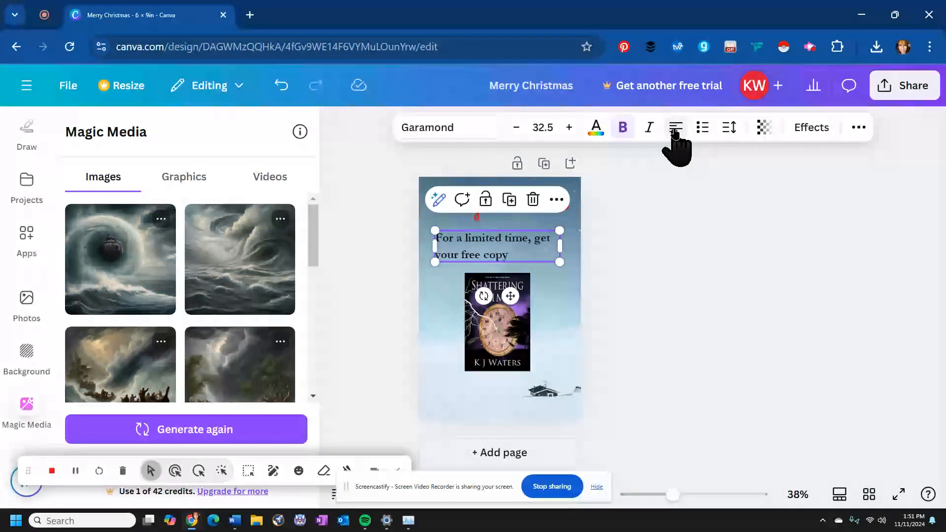
click(676, 133)
click(676, 134)
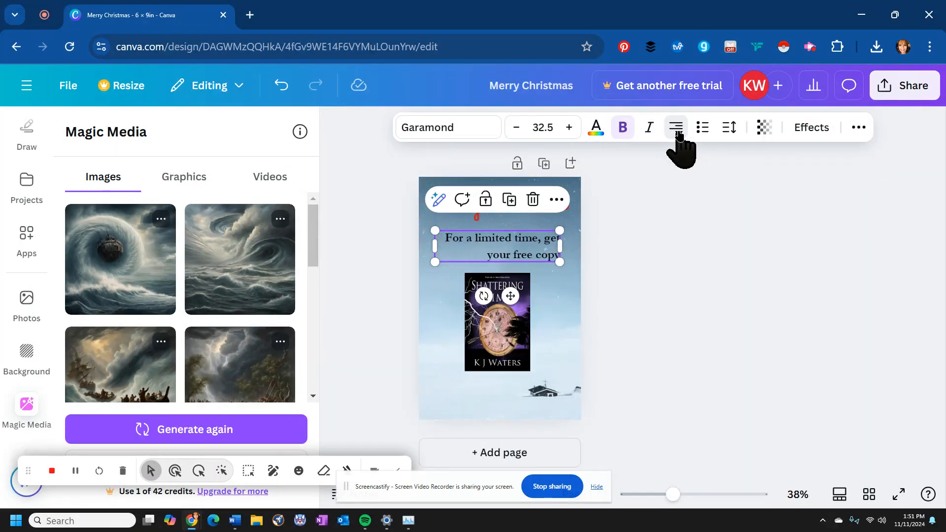
click(676, 132)
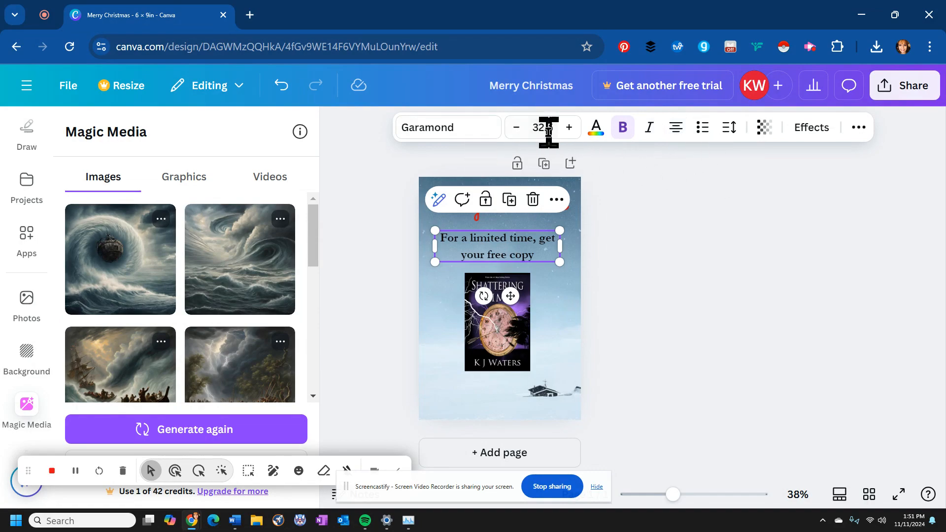
Change the font of the free-copy offer text to Lovelo and deselect the text
click(448, 127)
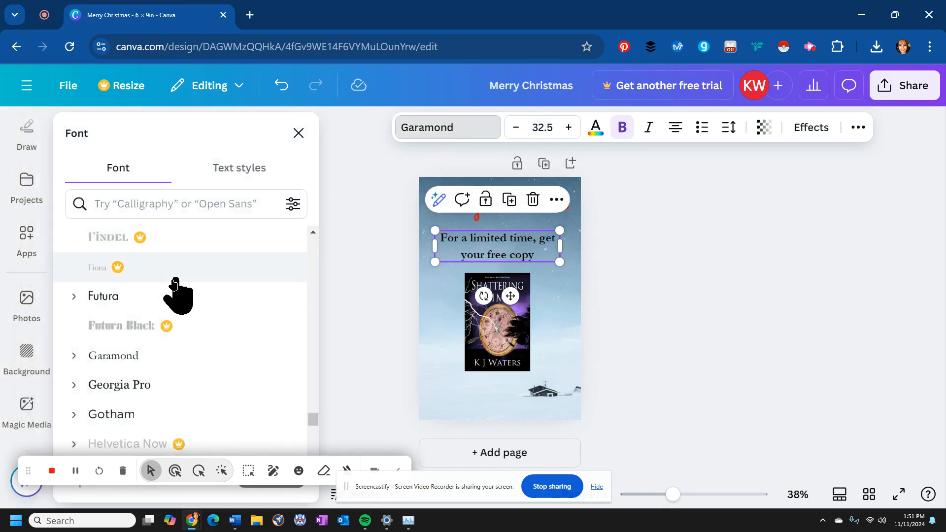
scroll(148, 301, down, 10)
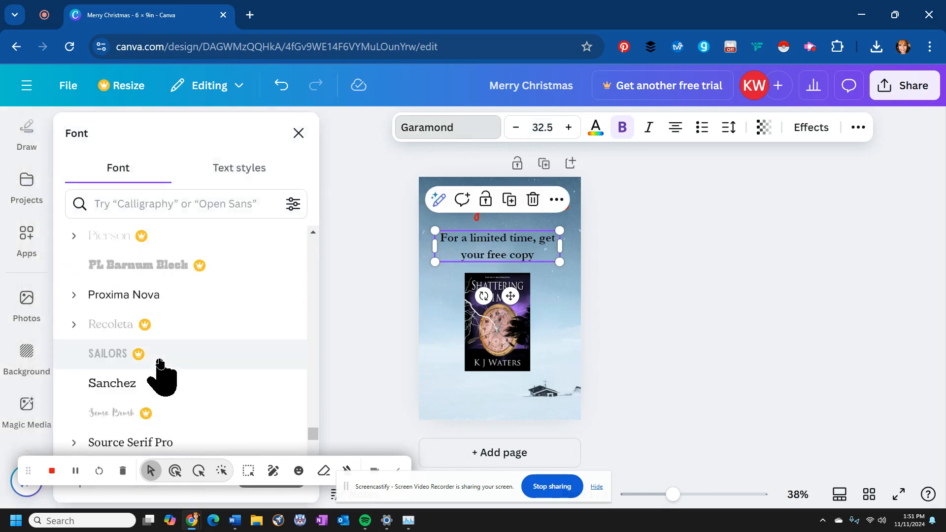
scroll(160, 365, up, 5)
click(135, 330)
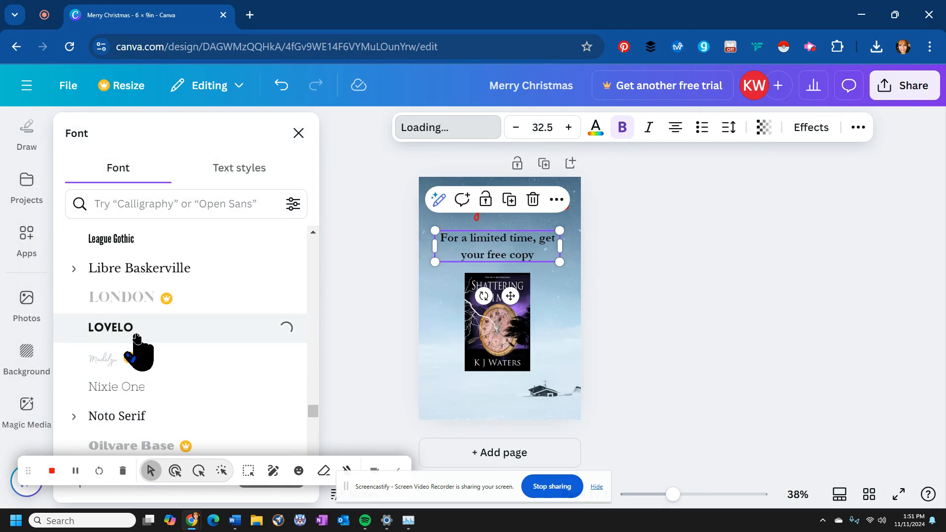
click(727, 238)
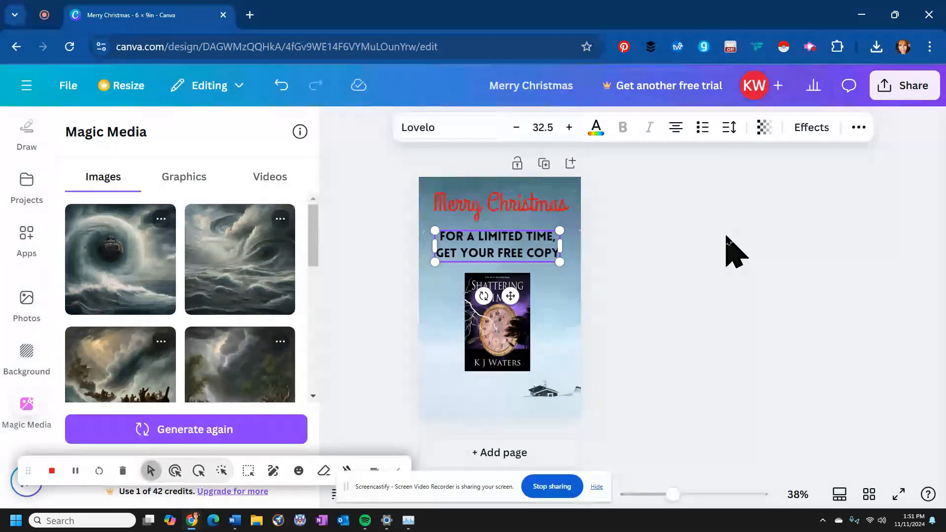
click(727, 238)
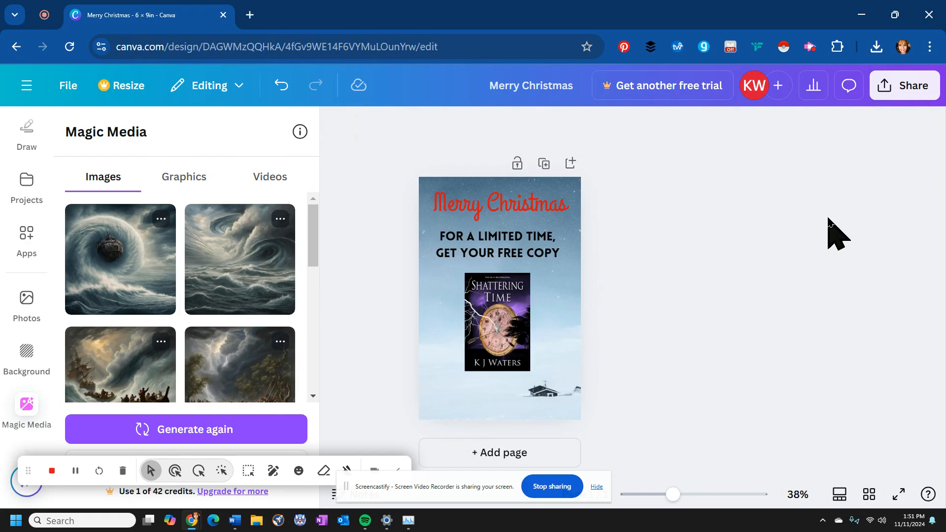
Open the download settings for the design and look over the available file types
click(917, 88)
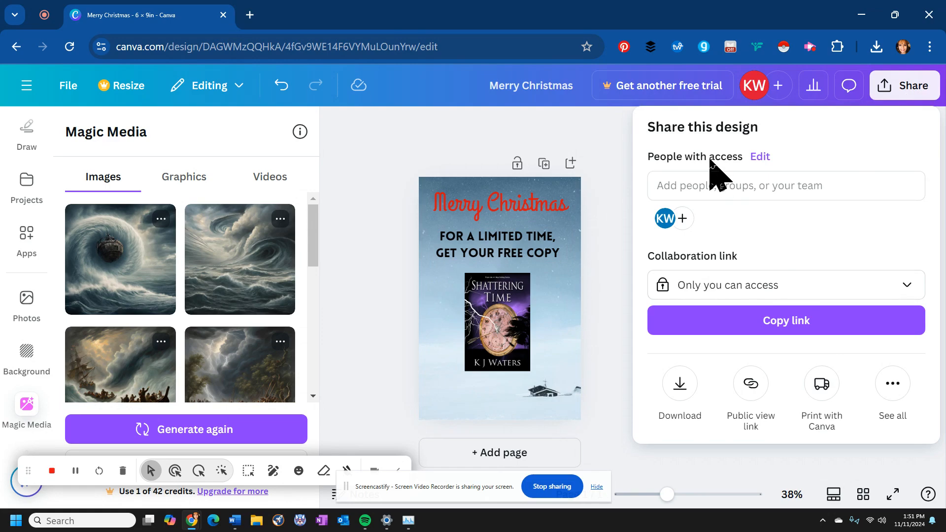
click(678, 382)
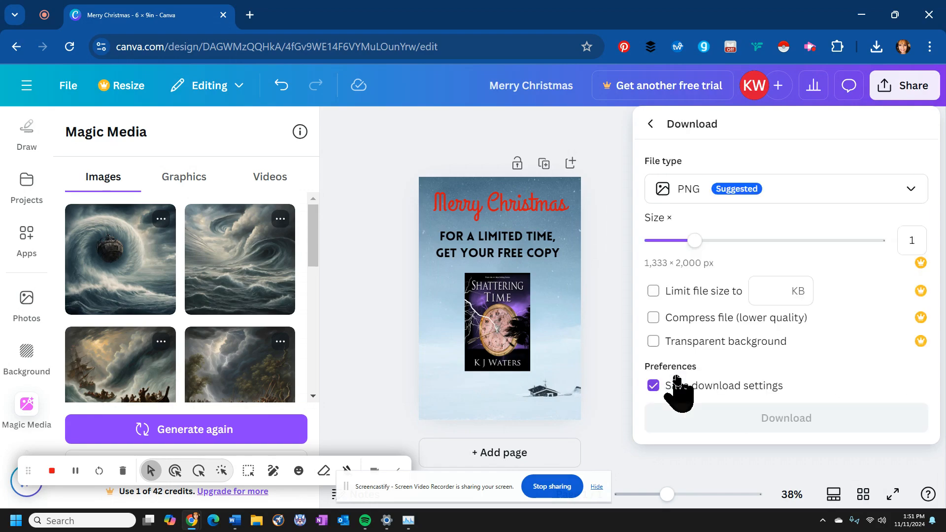
click(799, 190)
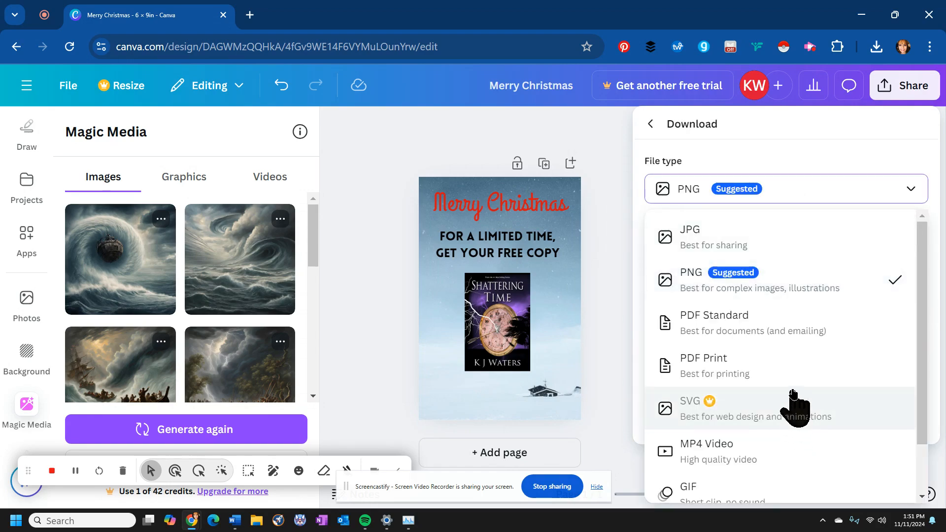
scroll(793, 398, down, 2)
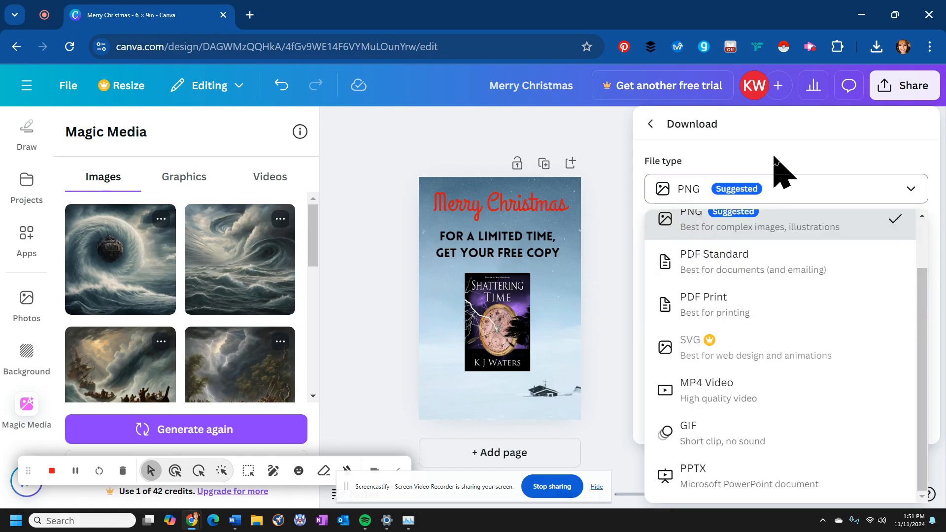
click(818, 158)
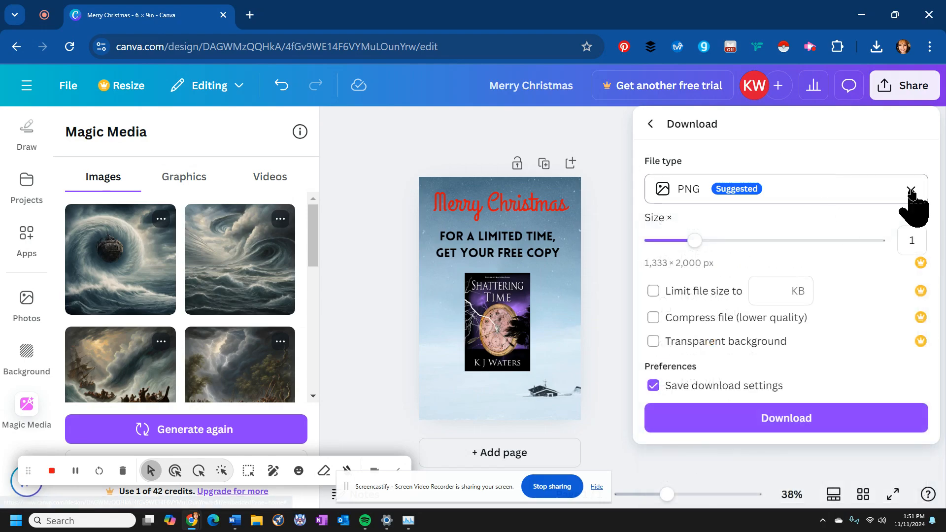
Choose JPG as the file type, start the download, and dismiss the save dialog without saving
click(773, 192)
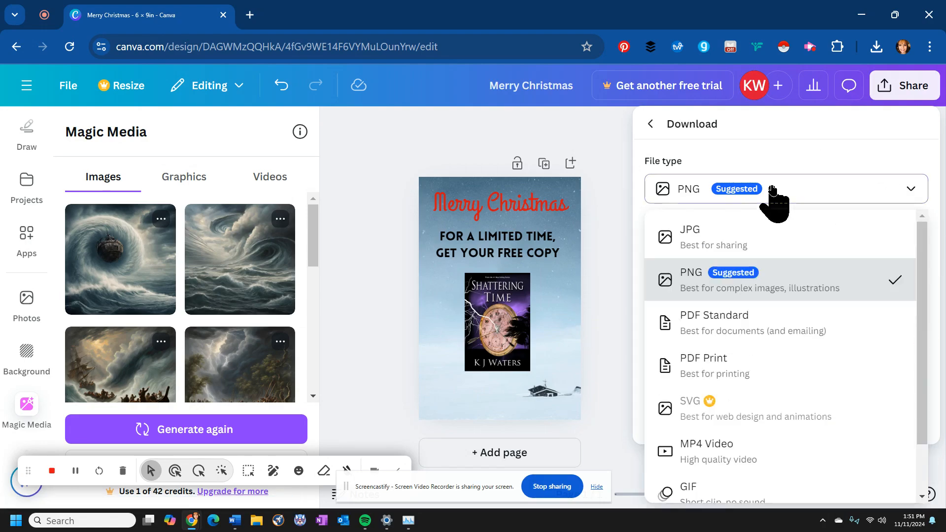
click(753, 232)
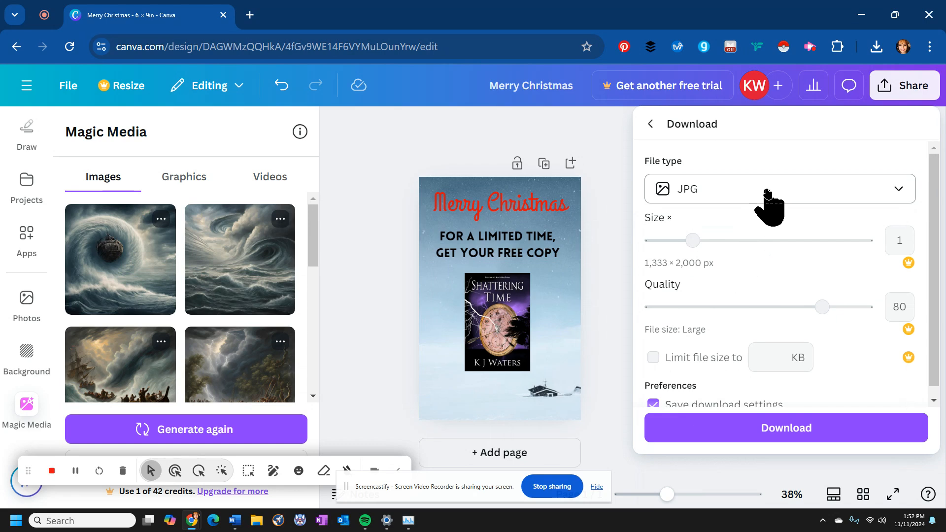
scroll(804, 312, down, 1)
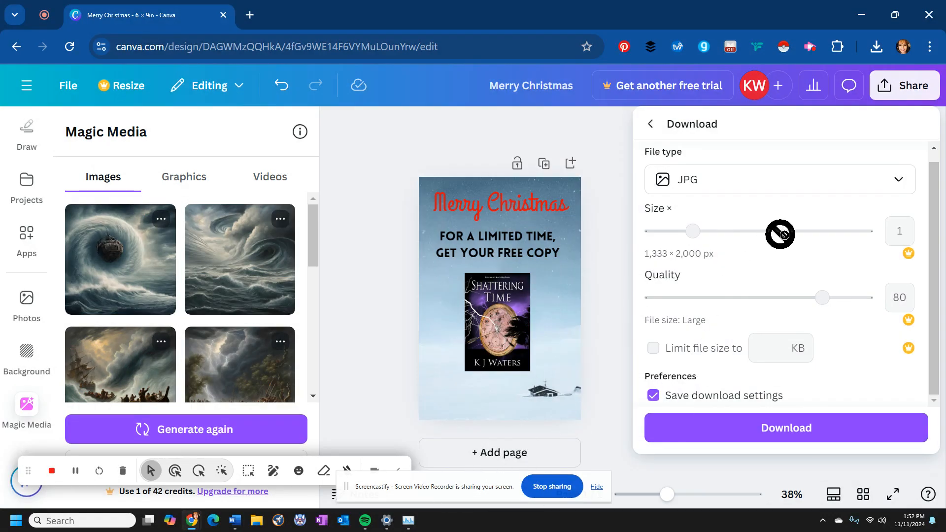
click(786, 429)
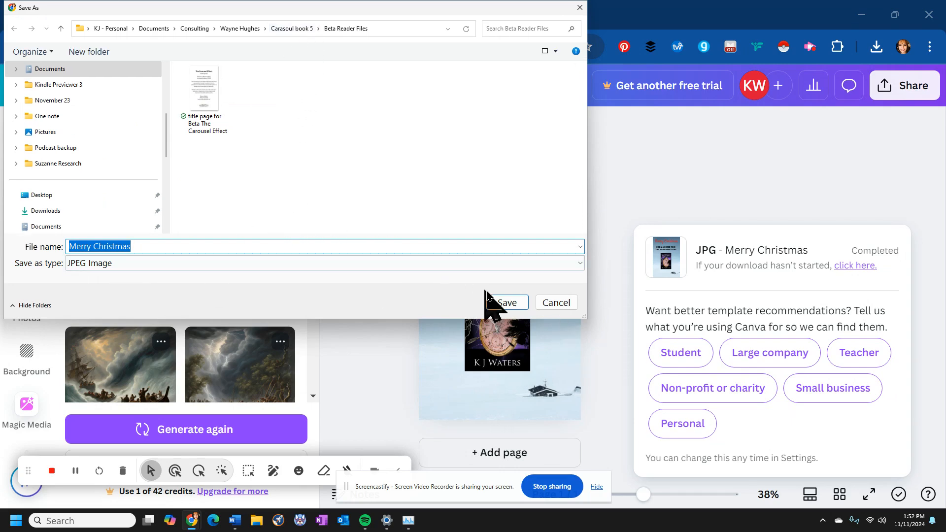
click(581, 8)
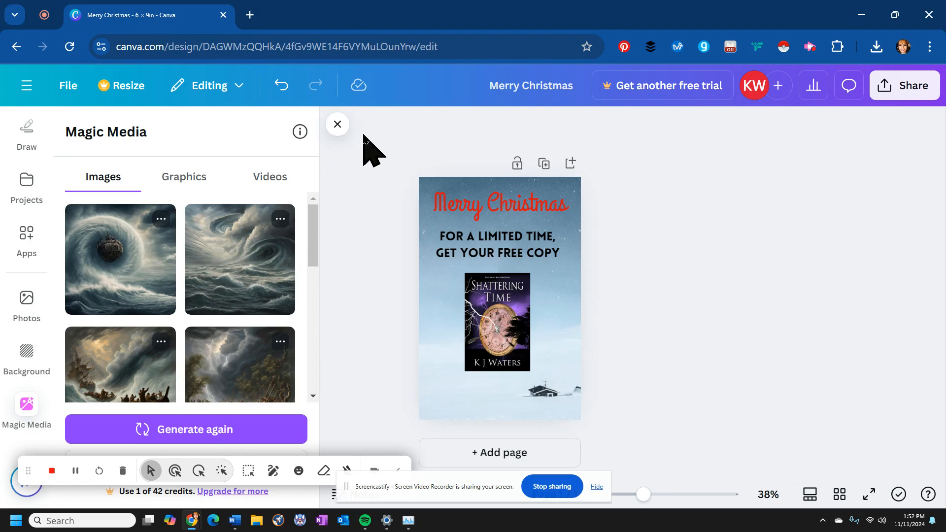
Add a blank second page to the design and show the template library beside it
click(337, 125)
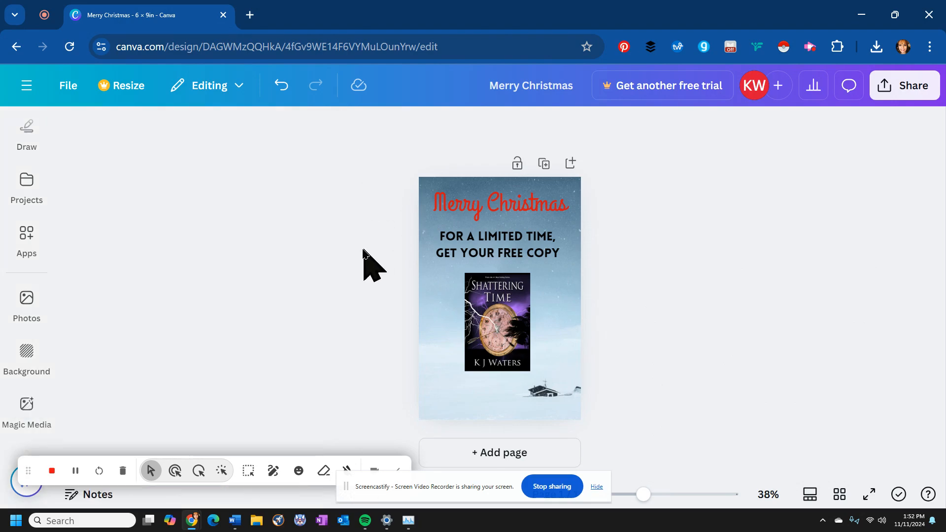
click(470, 452)
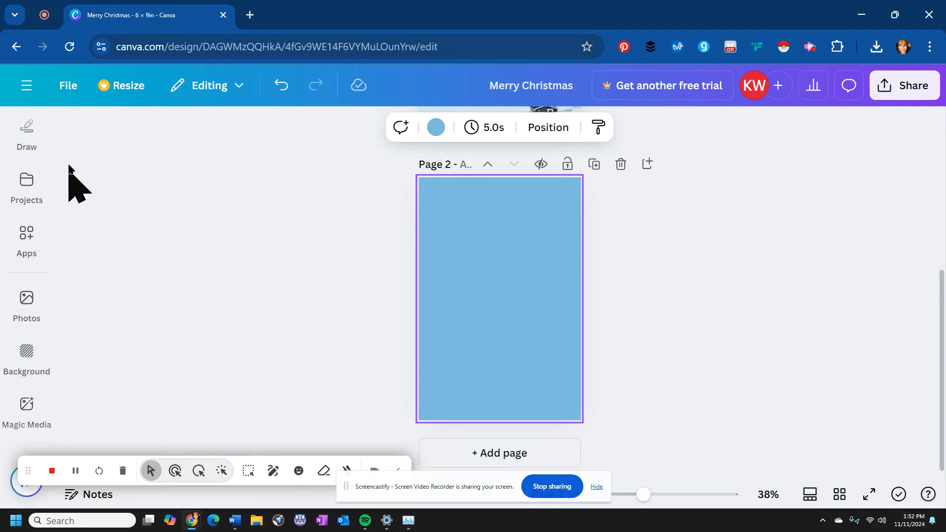
scroll(79, 182, up, 5)
click(29, 140)
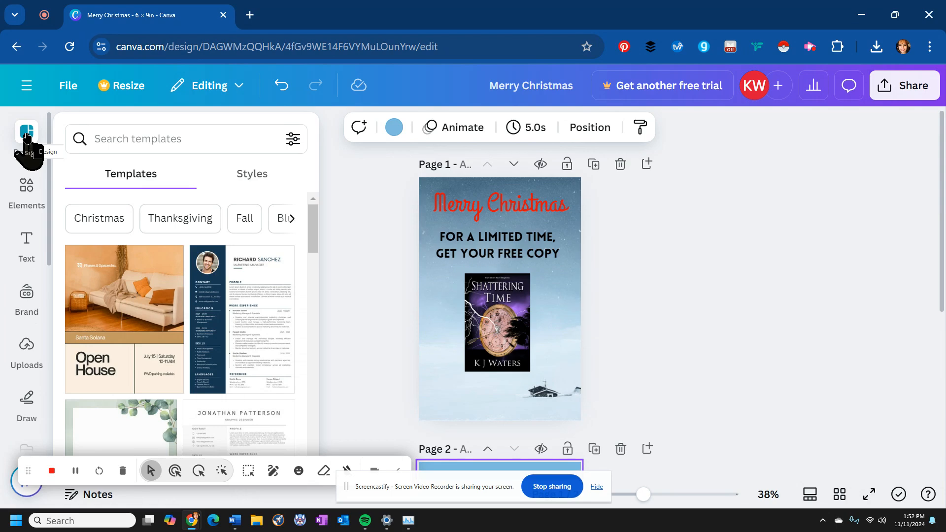
scroll(607, 280, down, 5)
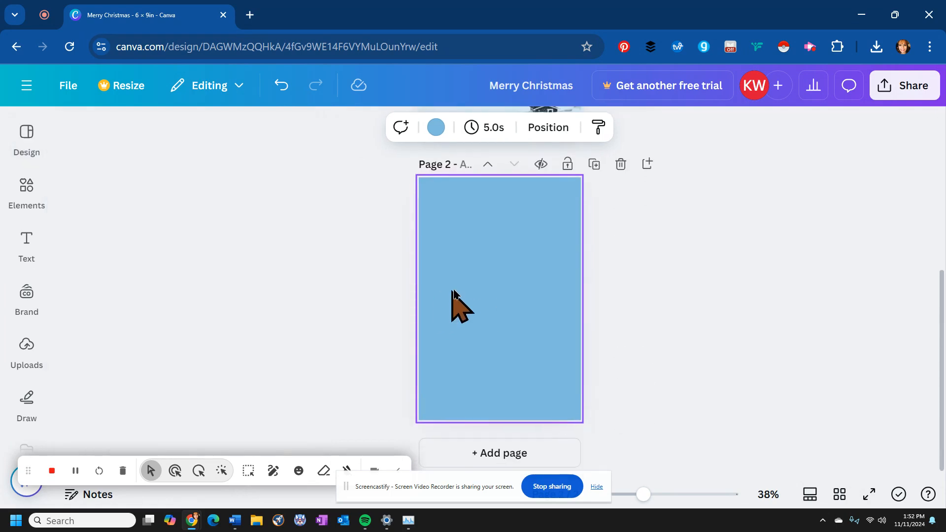
click(27, 135)
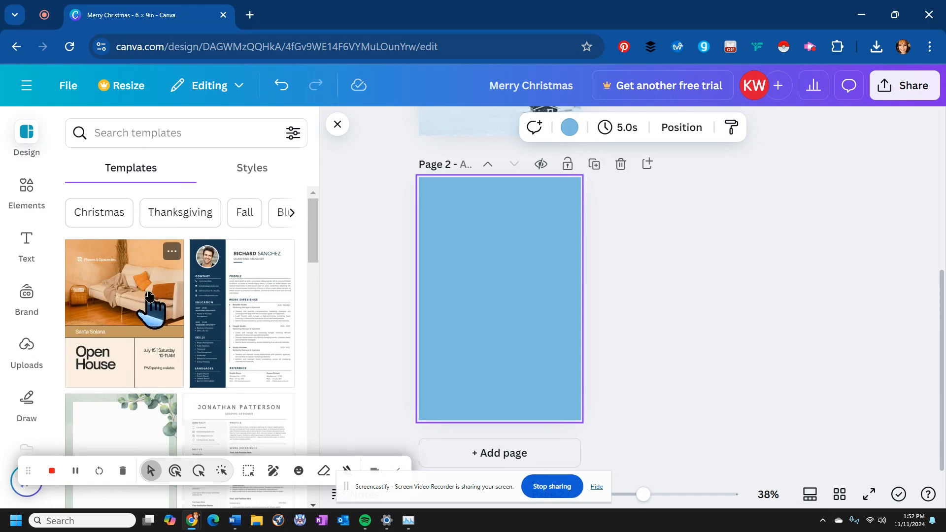
Search the templates for "book cover" and browse through the cover designs
scroll(150, 303, down, 10)
scroll(150, 303, up, 5)
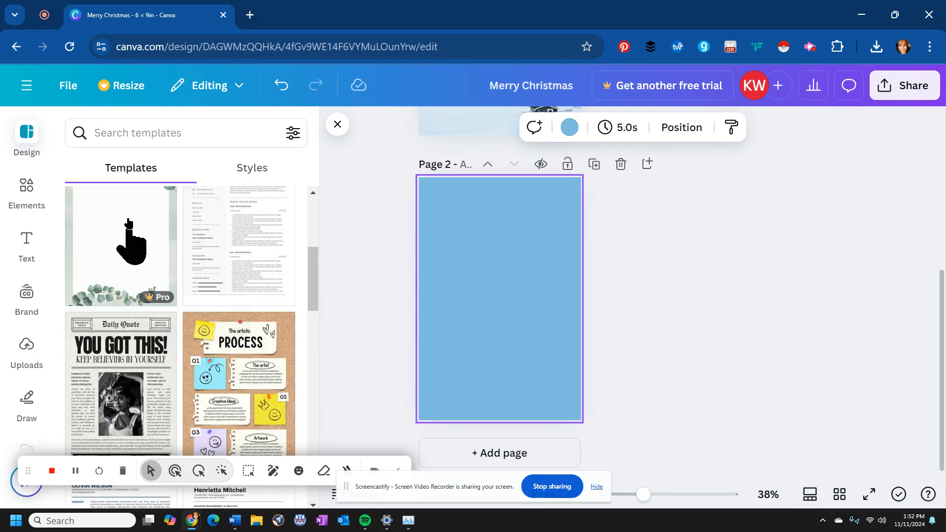
click(128, 134)
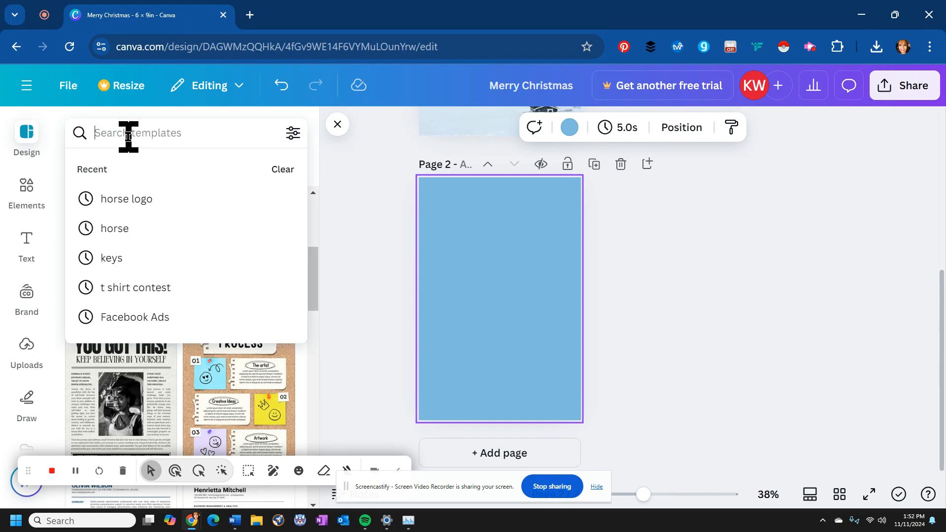
text(book cover)
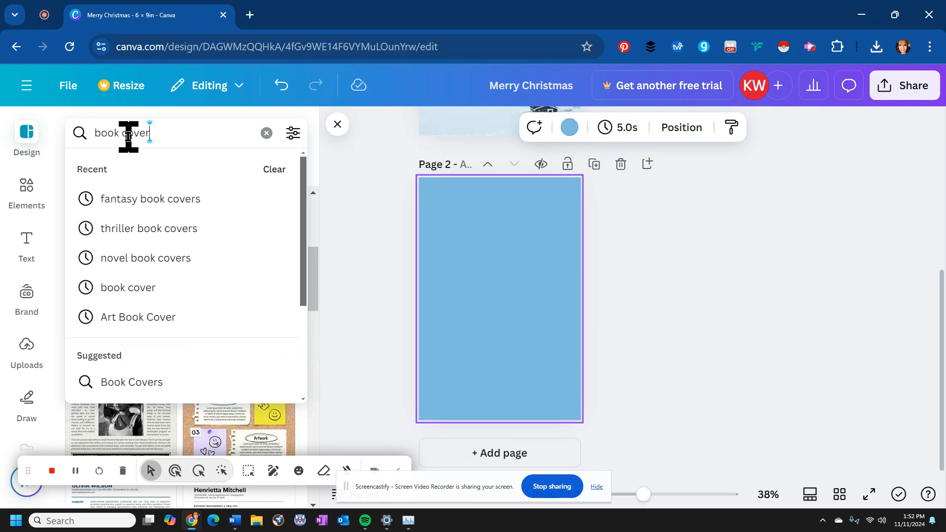
key(Return)
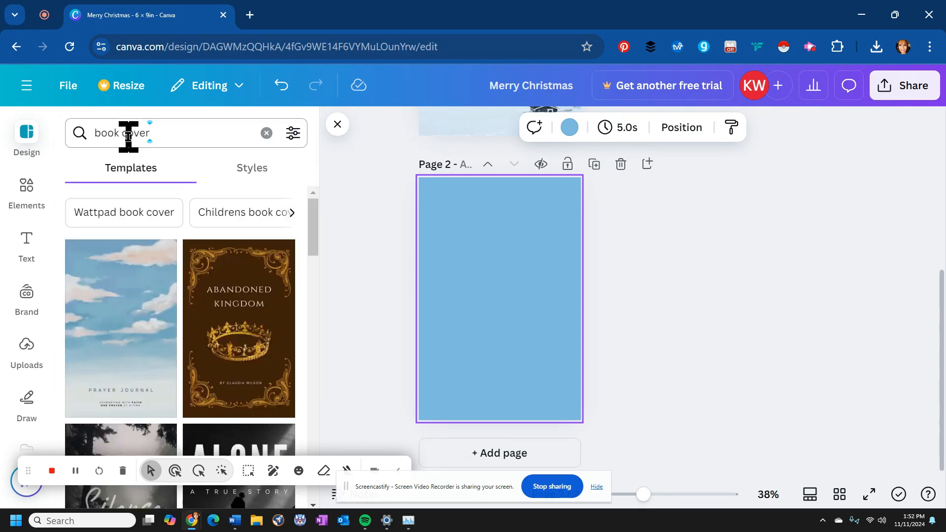
scroll(249, 328, down, 10)
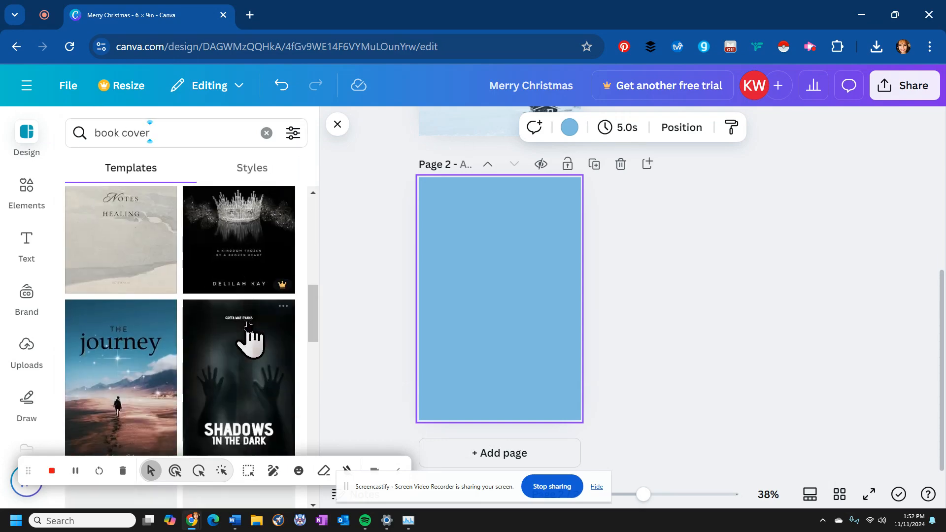
scroll(249, 327, down, 10)
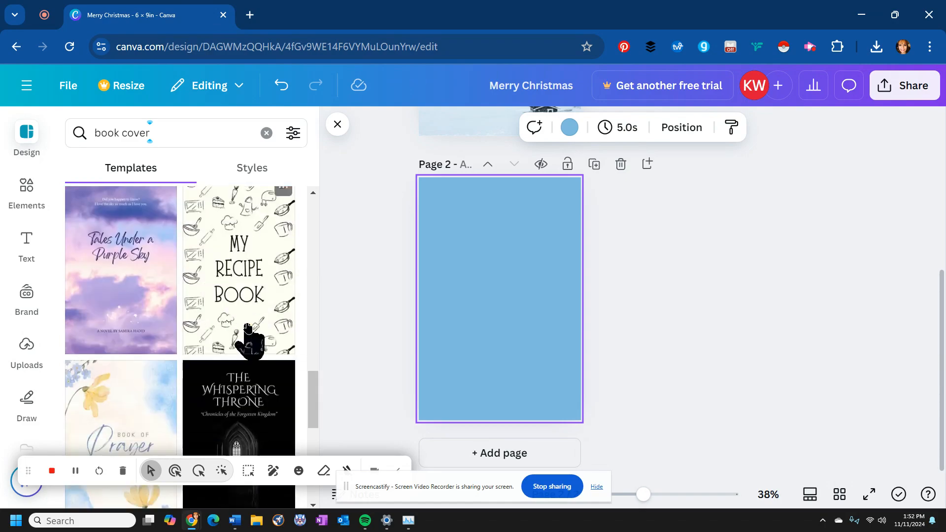
scroll(249, 327, down, 5)
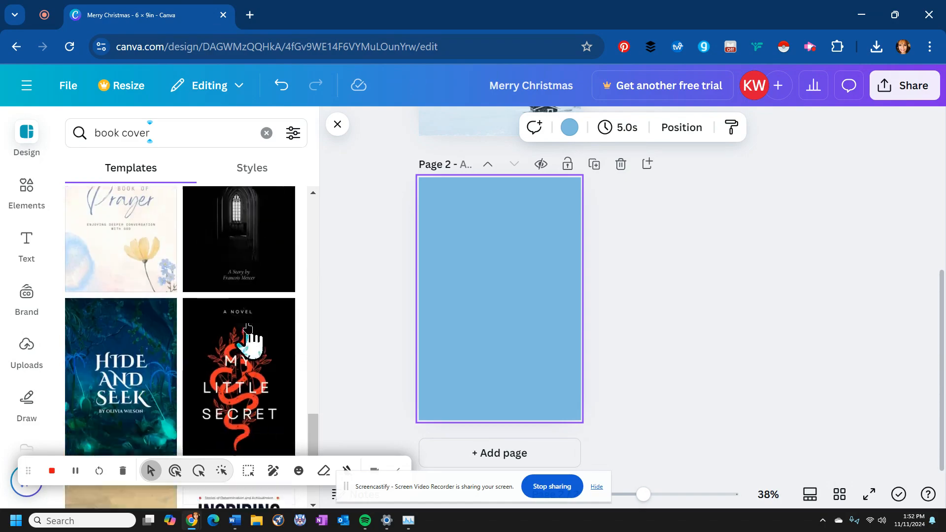
Try the "Hide and Seek" book cover template, dismiss the upgrade offer, and browse the similar covers
click(118, 394)
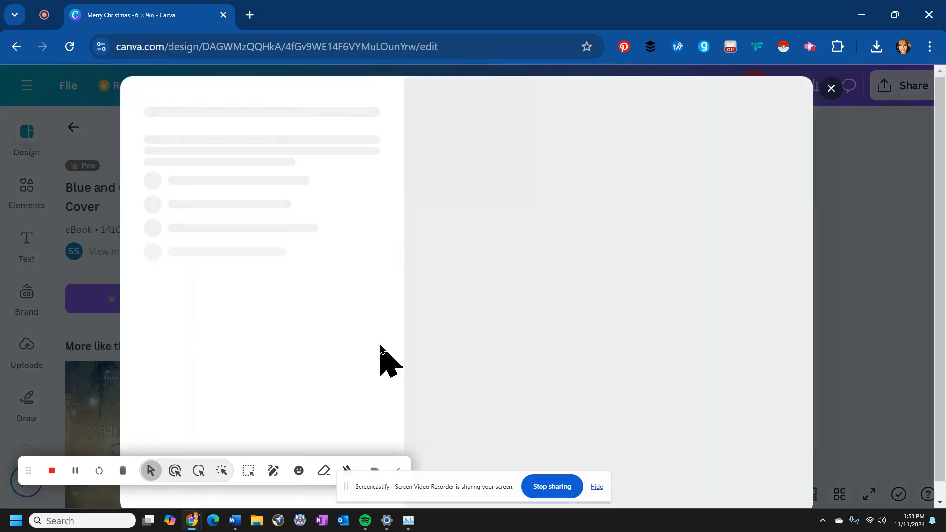
click(831, 89)
scroll(136, 333, down, 10)
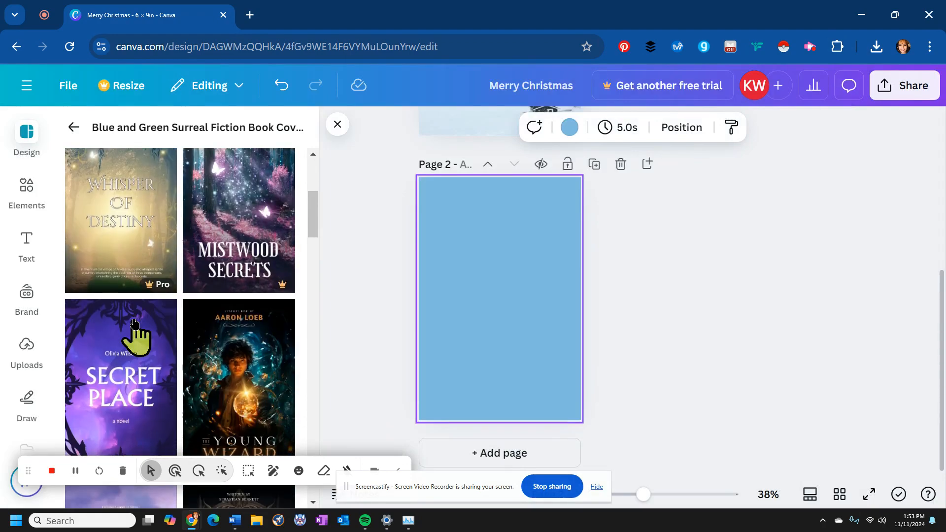
scroll(133, 323, down, 6)
click(133, 323)
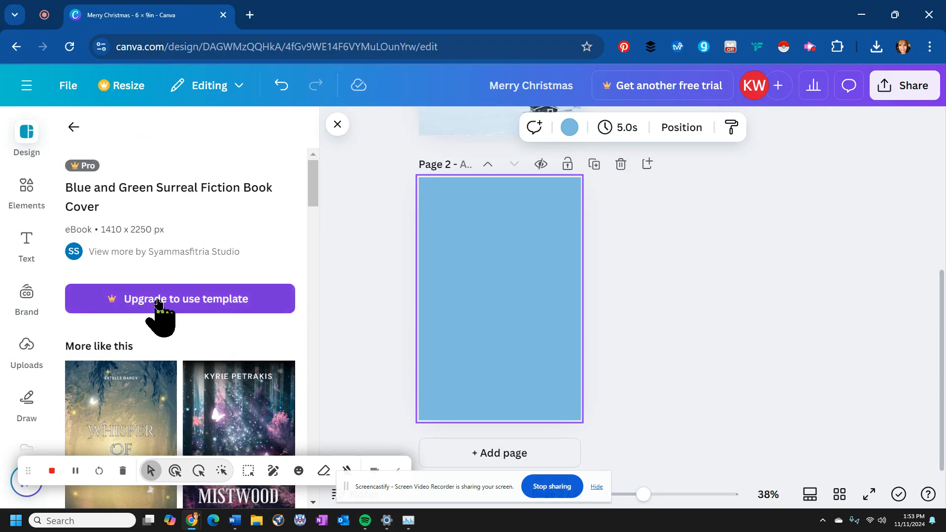
Browse the book cover templates and apply the brown "SOUL" mystery novel cover to page 2
scroll(143, 345, down, 8)
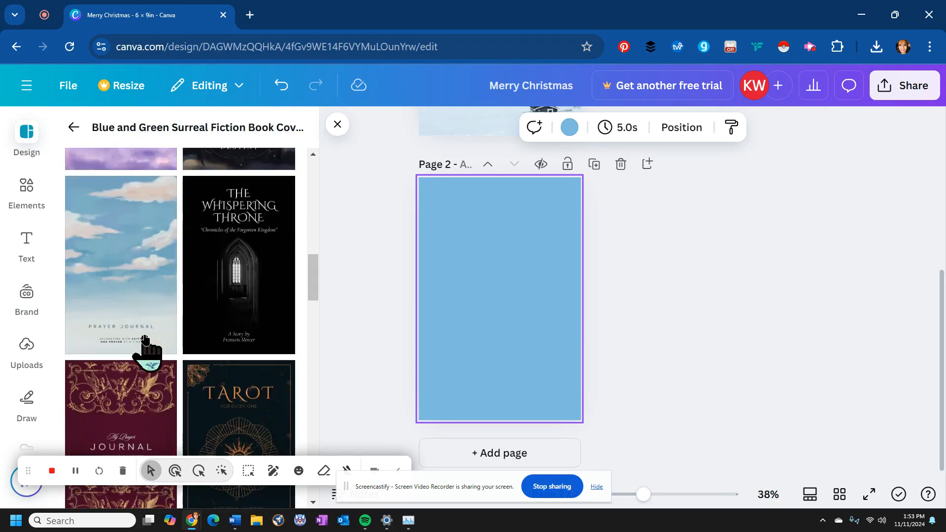
click(73, 129)
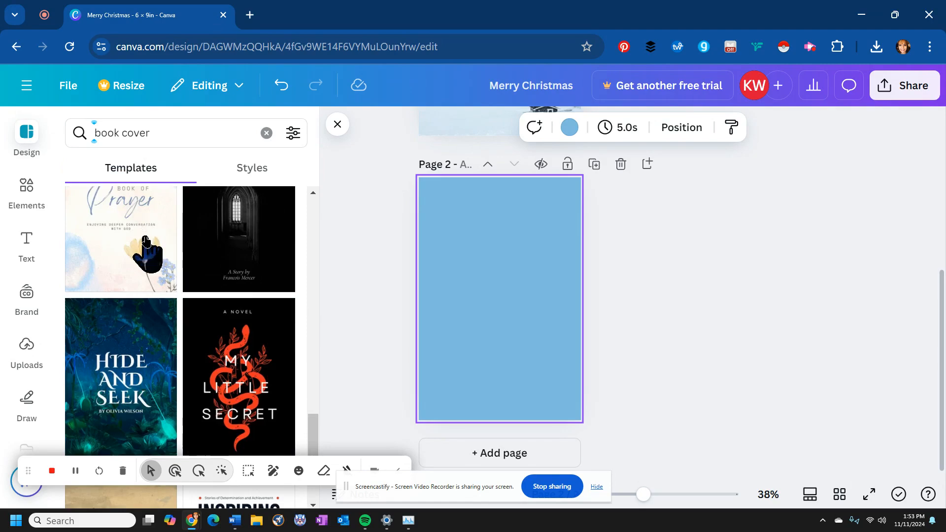
scroll(145, 249, down, 5)
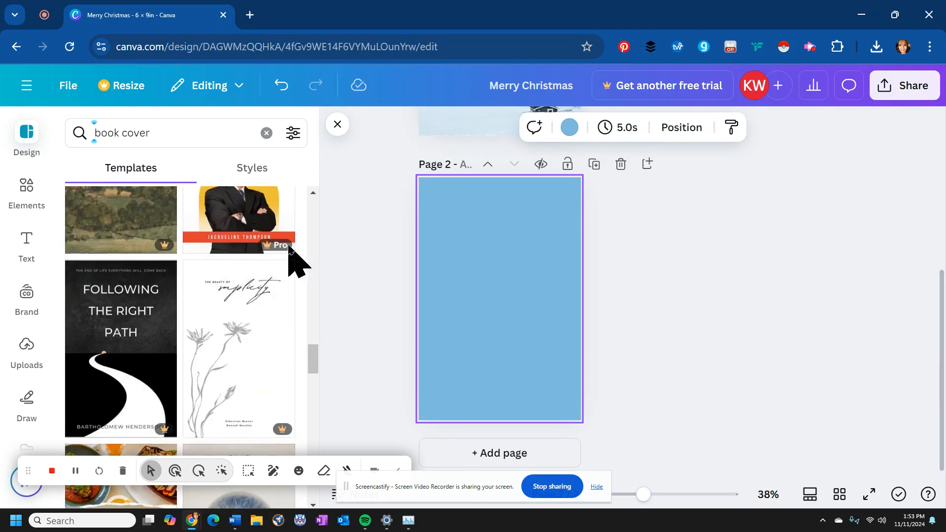
scroll(252, 406, down, 5)
scroll(250, 402, down, 5)
scroll(249, 399, up, 4)
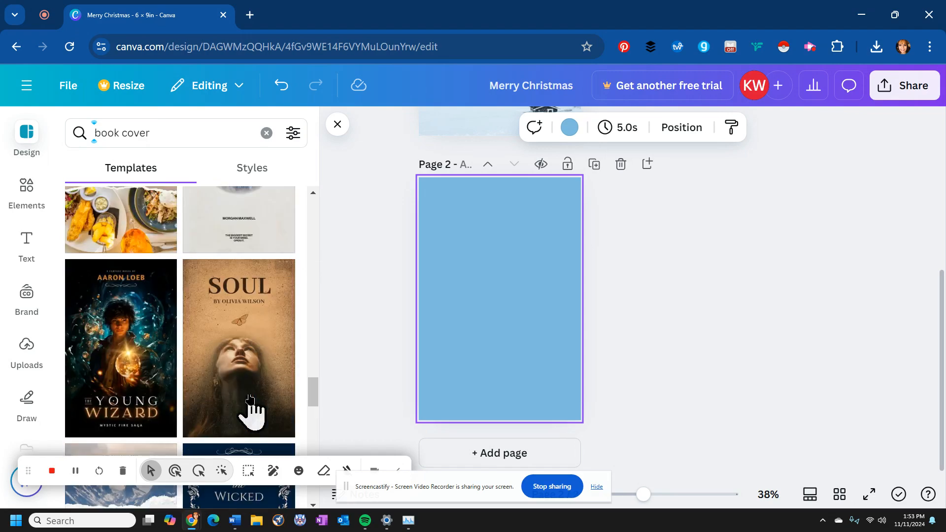
click(244, 370)
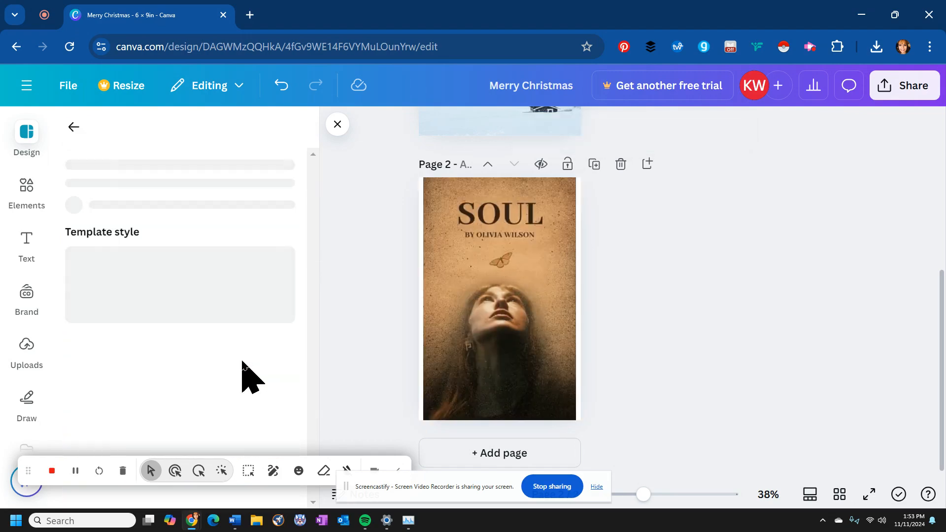
click(483, 262)
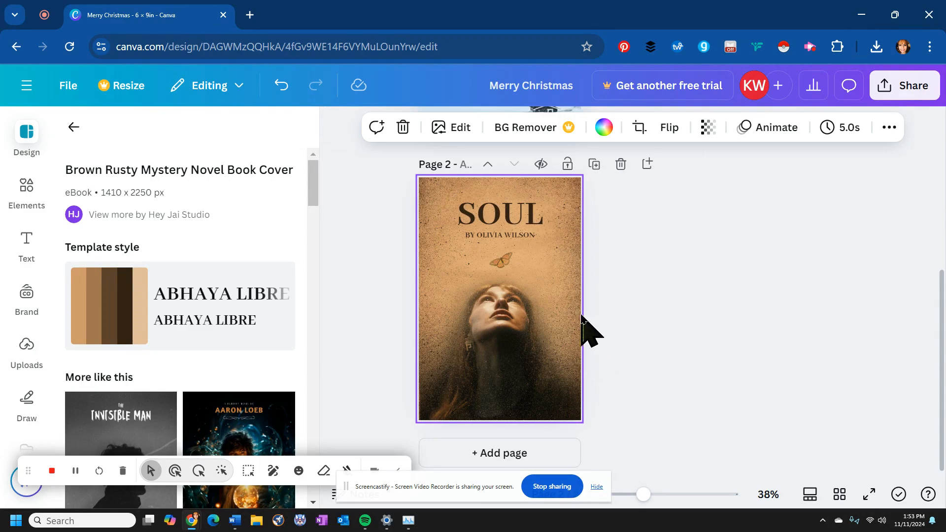
Replace the cover title with "FRACTURING TIME" and reduce its font size to 62.1
click(503, 215)
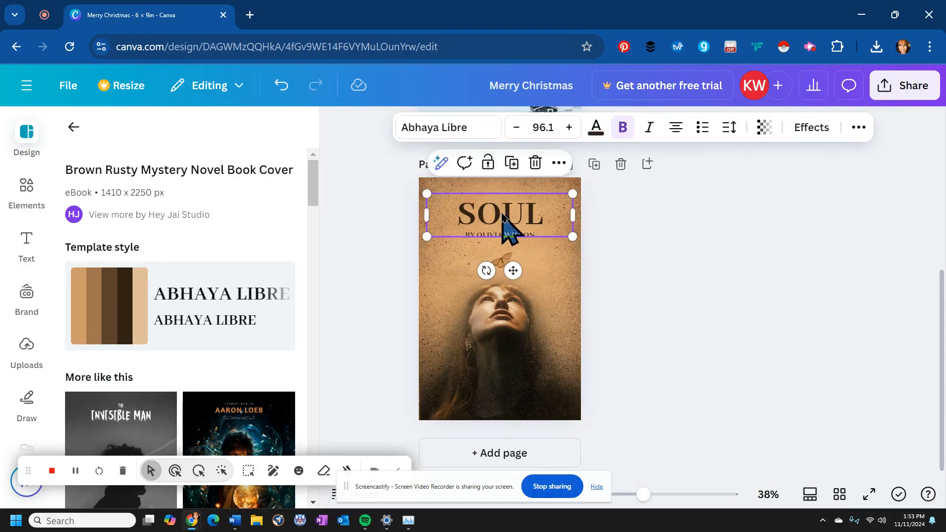
double_click(507, 215)
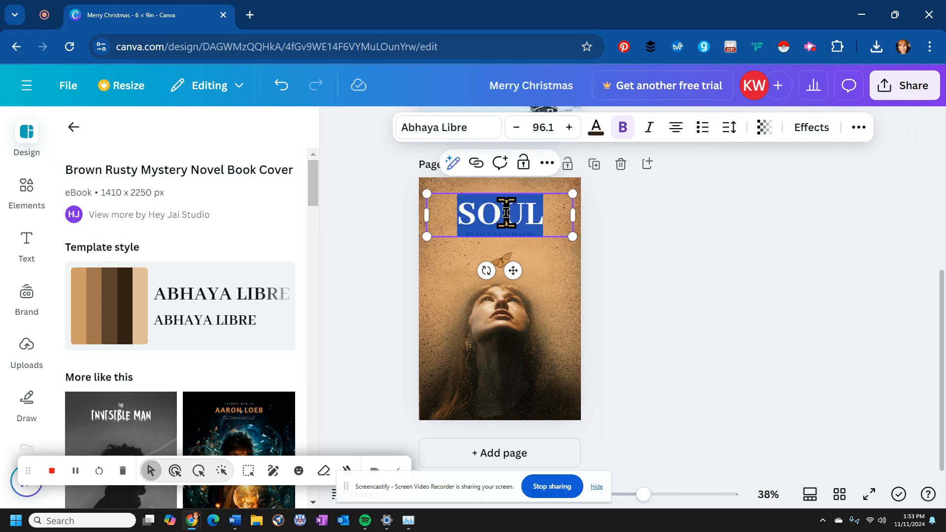
text(FRACTURING)
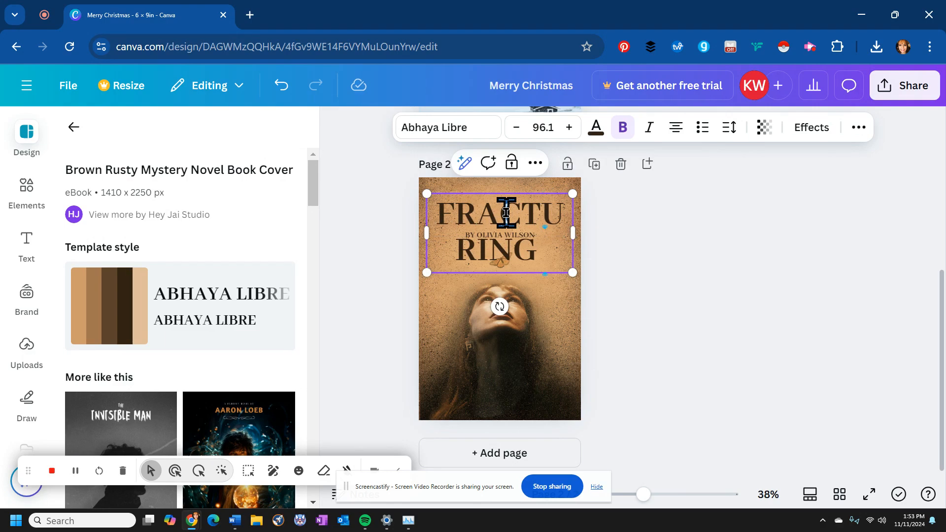
text( TIME)
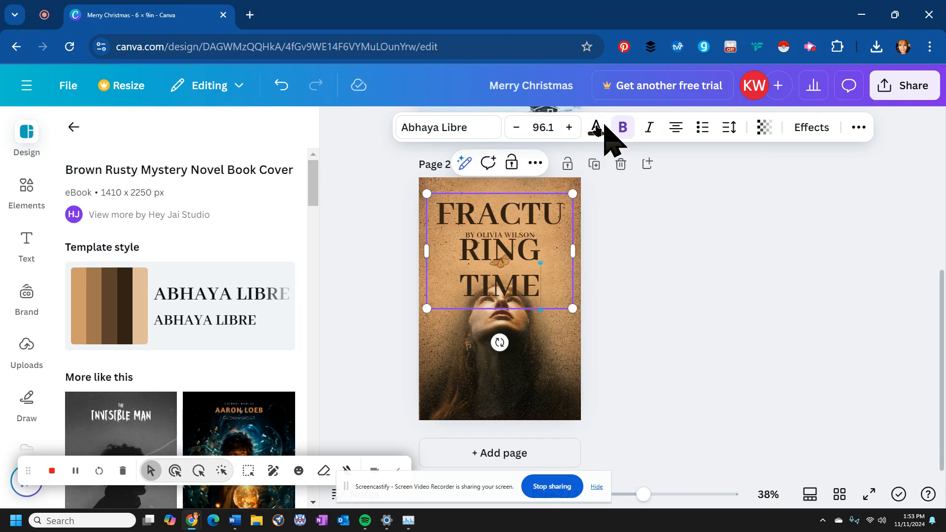
click(515, 129)
click(514, 129)
click(515, 130)
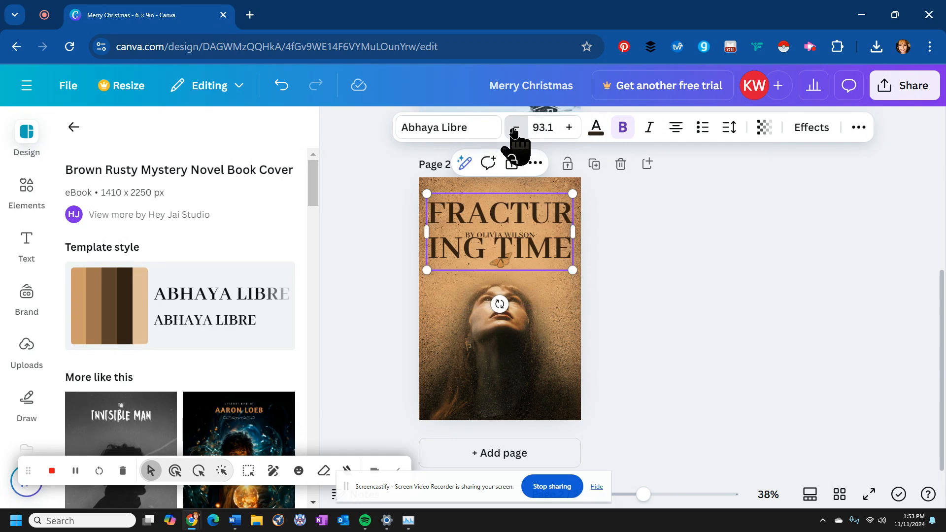
click(515, 130)
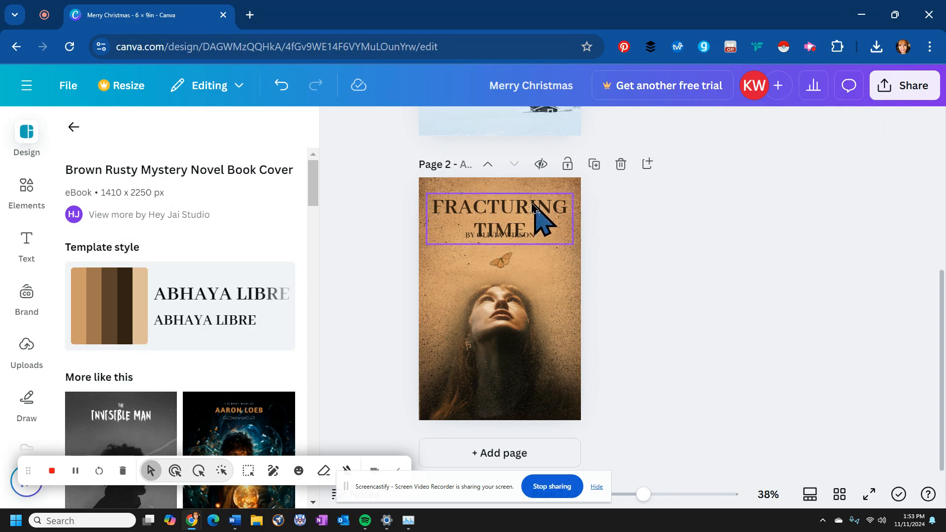
Move the title up to the cover's upper edge, clear of the author line
drag(542, 218, 521, 188)
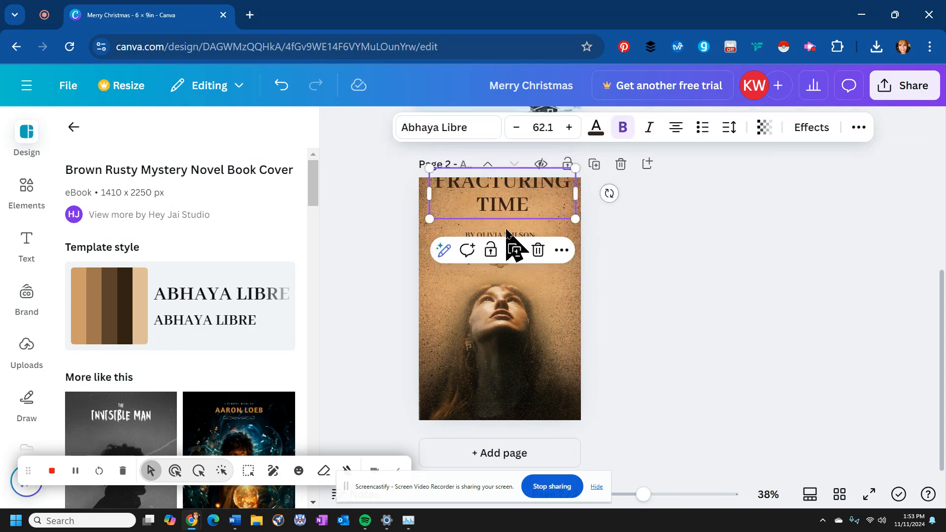
click(508, 235)
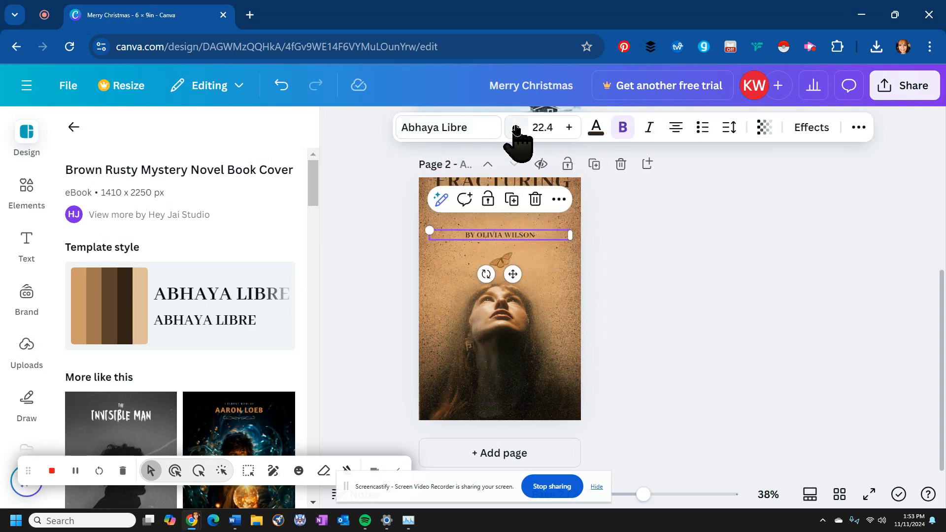
drag(542, 220, 536, 229)
Replace the template's author line with the author's own name and enlarge it to font size 55.4
double_click(539, 233)
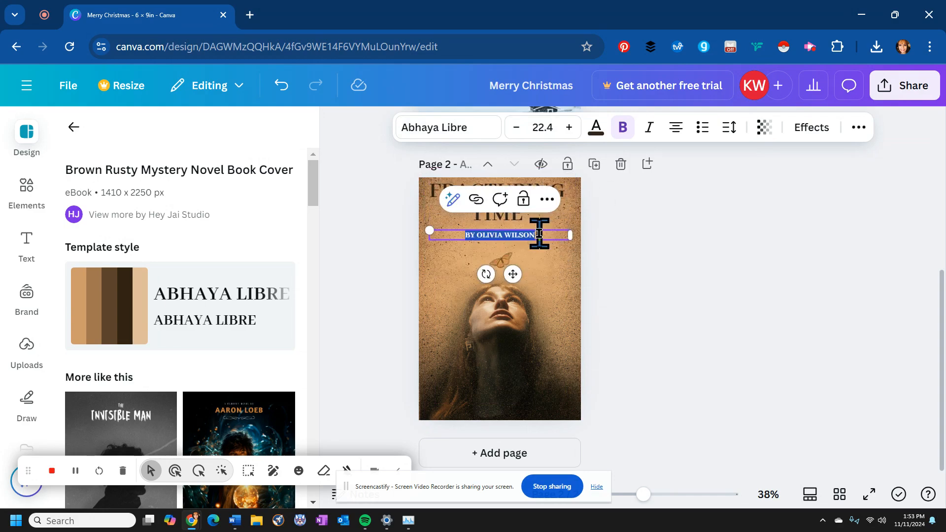
text(KJ WATERS)
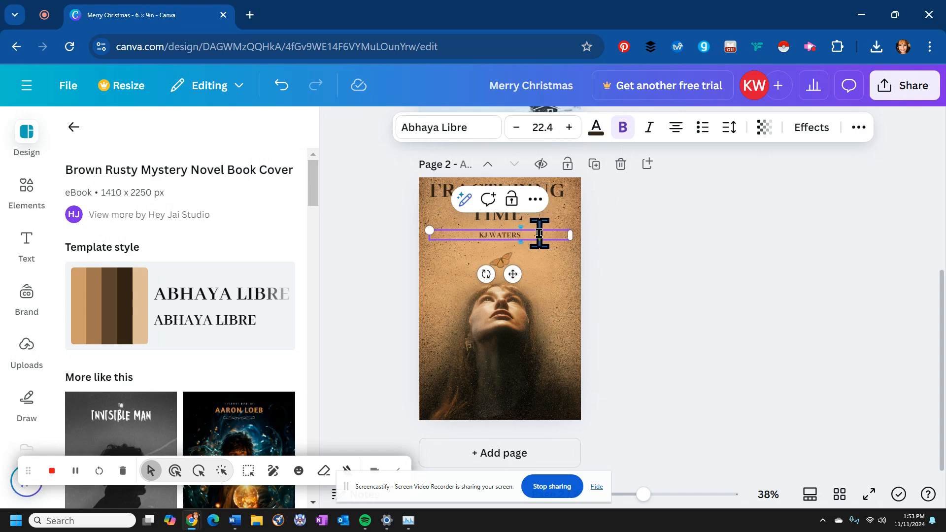
click(568, 129)
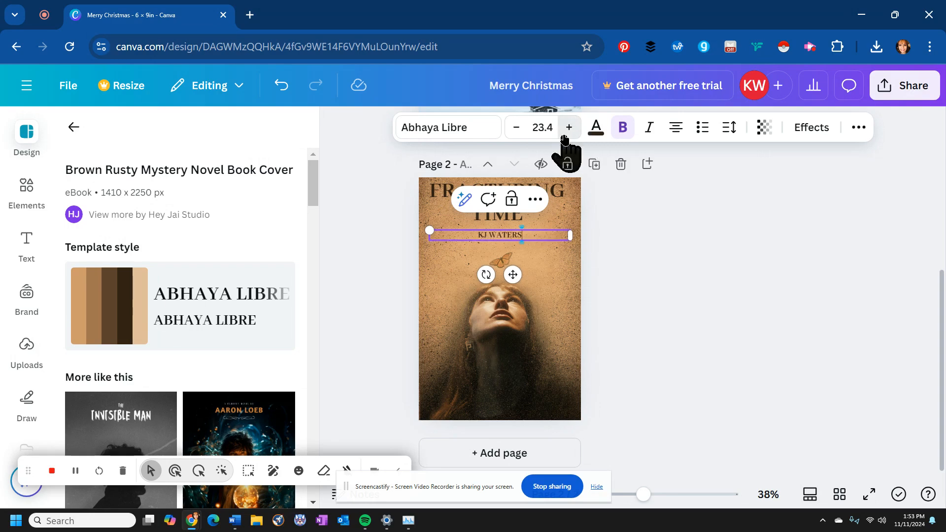
click(568, 129)
click(568, 129)
click(568, 129)
click(568, 129)
click(568, 129)
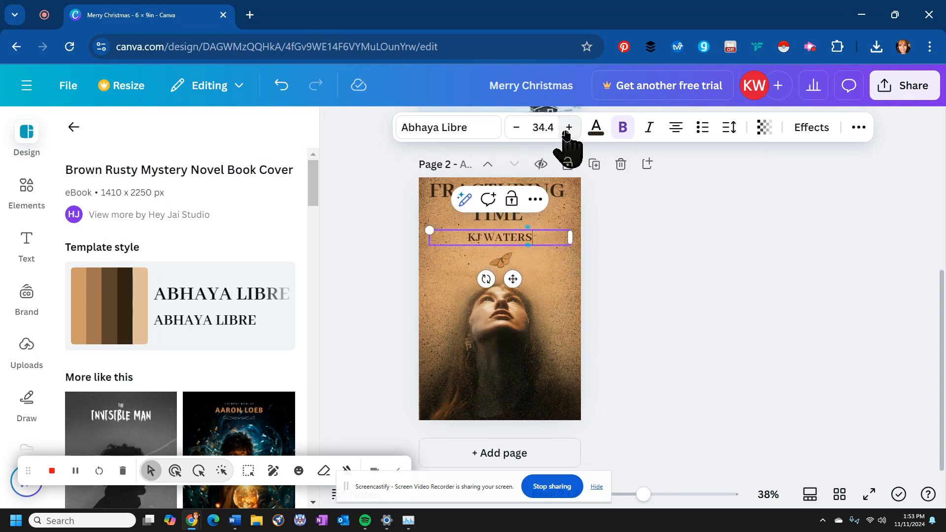
click(568, 129)
click(568, 130)
click(568, 129)
click(568, 129)
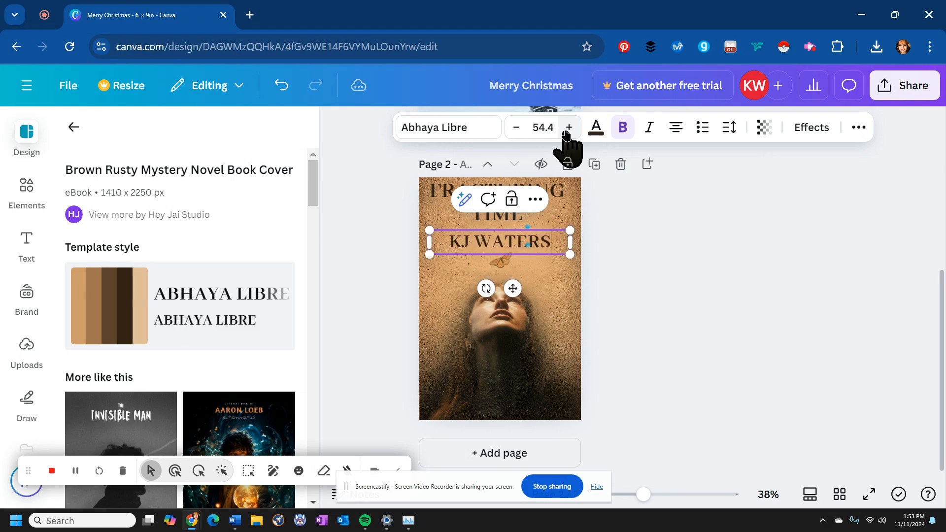
click(568, 130)
Place the author name near the cover's lower edge and remove the woman's portrait from the page
click(659, 431)
click(566, 259)
drag(549, 253, 543, 390)
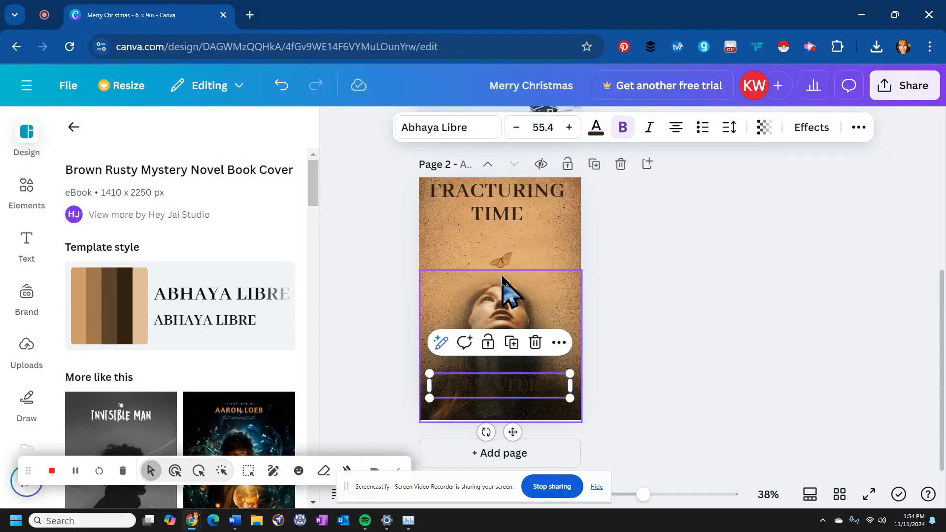
drag(492, 305, 710, 254)
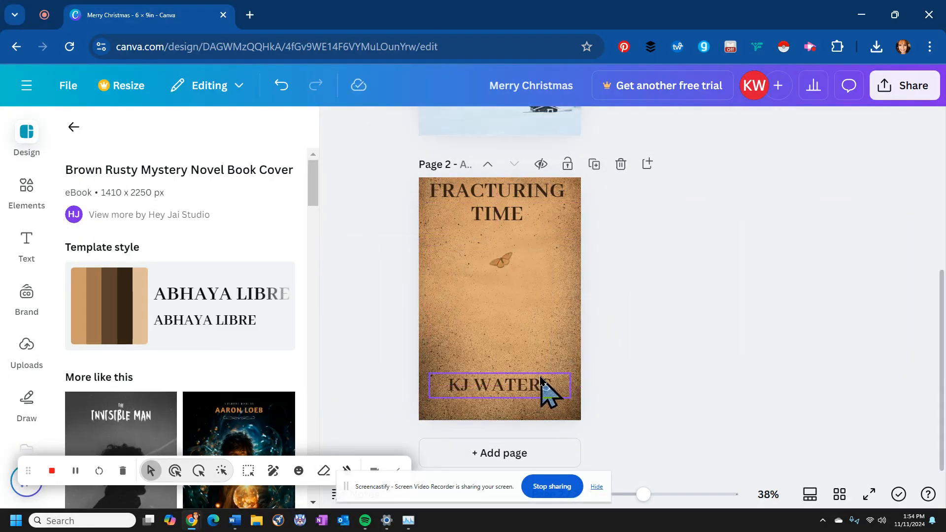
drag(542, 391, 535, 389)
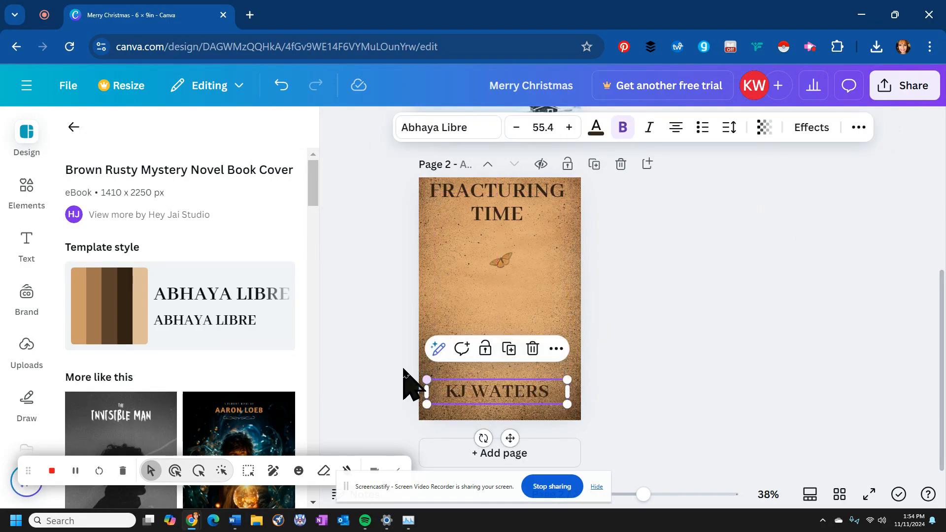
Apply the Sea Blue Duotone effect to the textured cover background
click(444, 305)
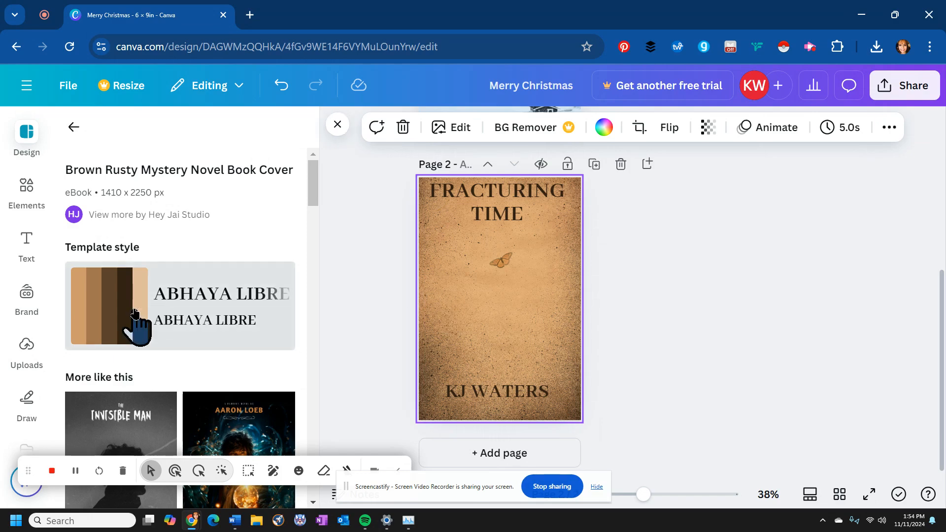
click(460, 130)
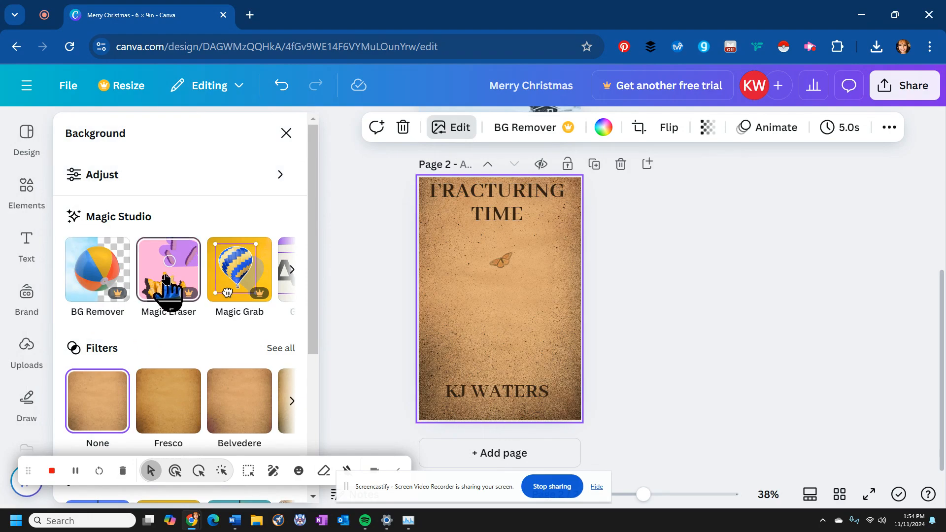
scroll(249, 345, down, 3)
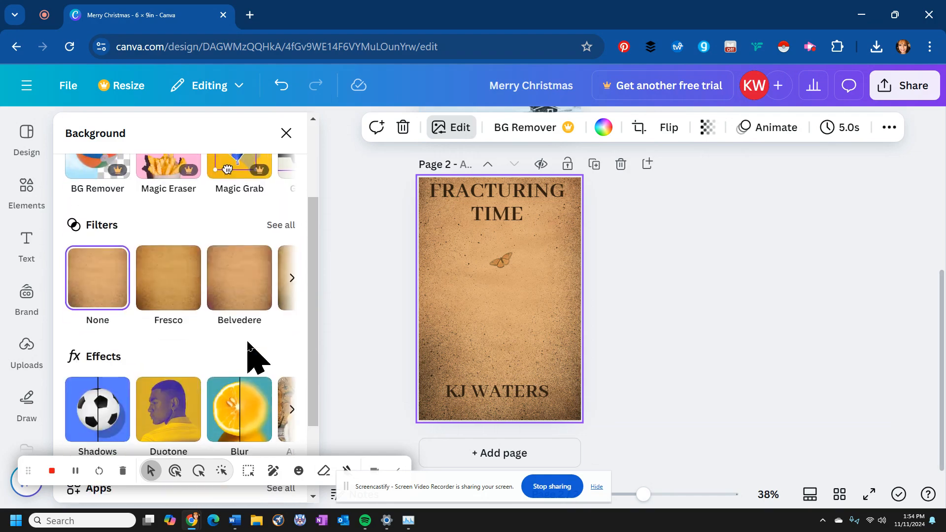
scroll(248, 355, down, 2)
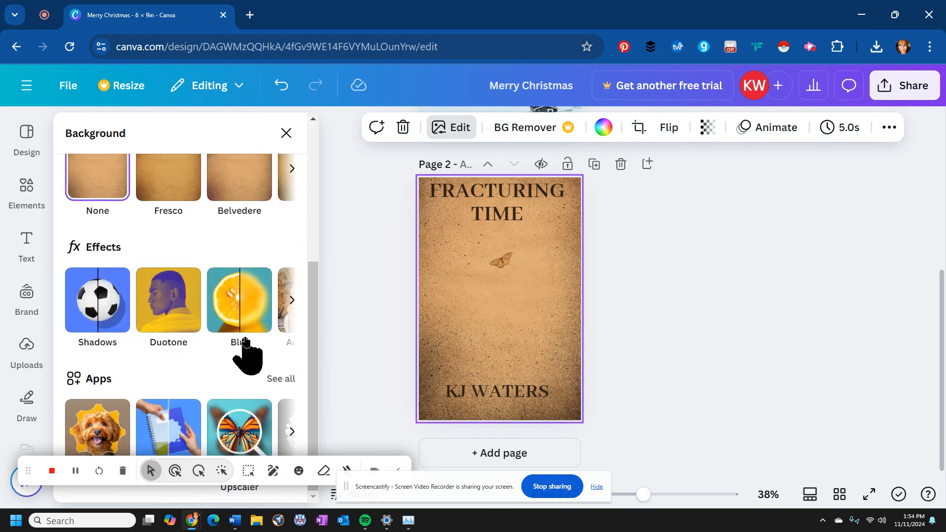
click(167, 294)
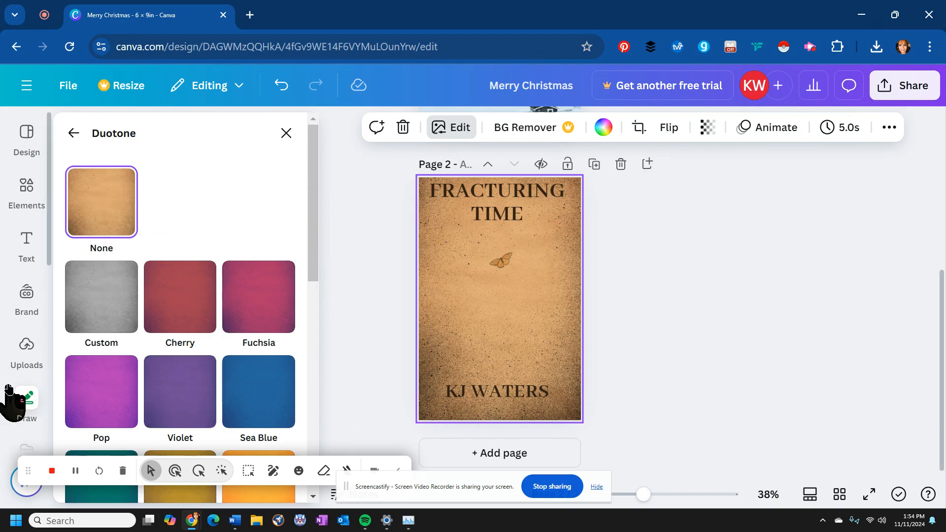
click(262, 414)
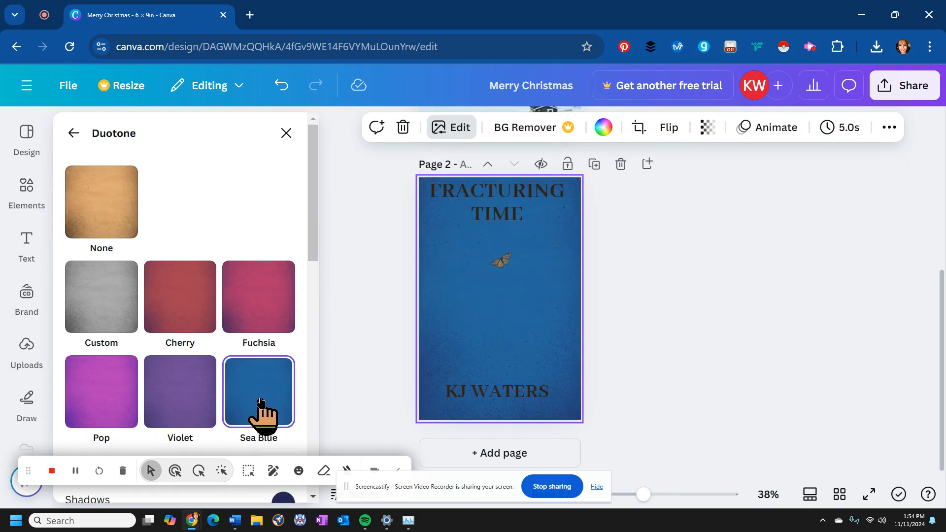
Recolor the "FRACTURING TIME" title white and move it slightly down, just above the butterfly
click(524, 205)
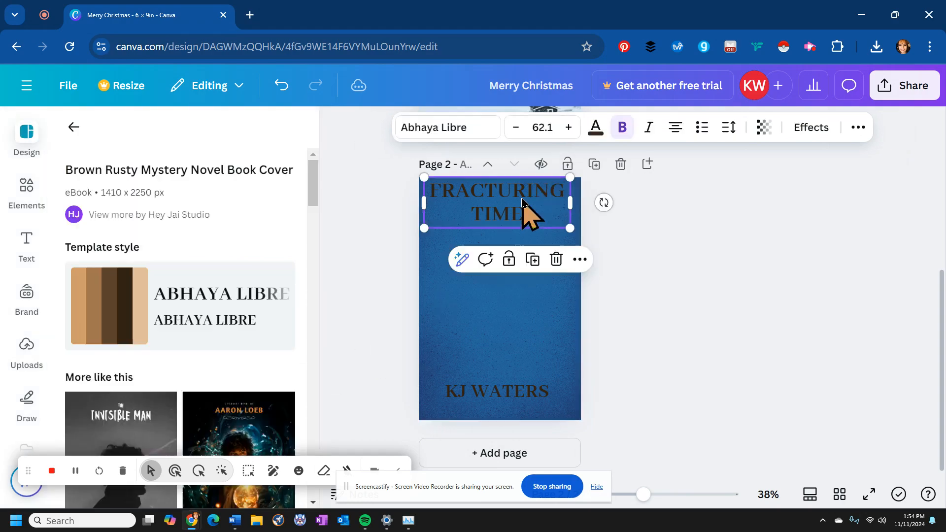
click(596, 129)
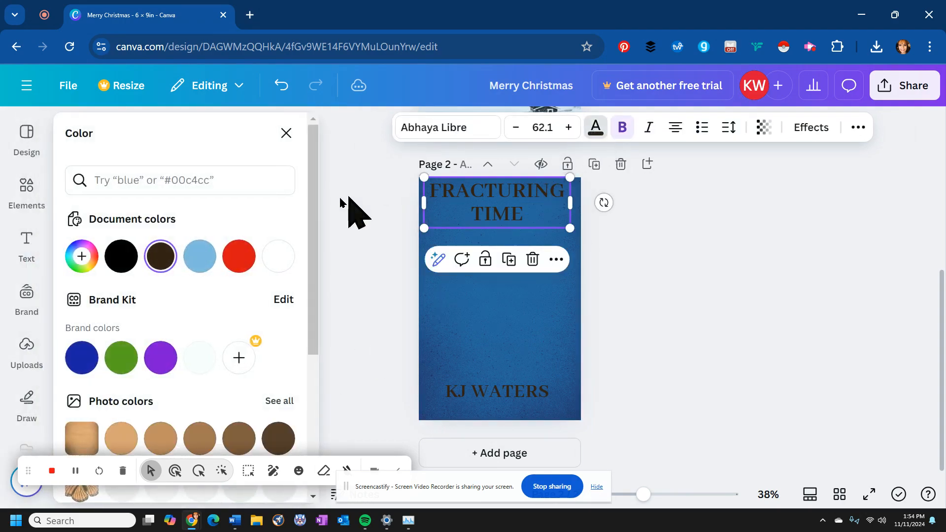
click(276, 257)
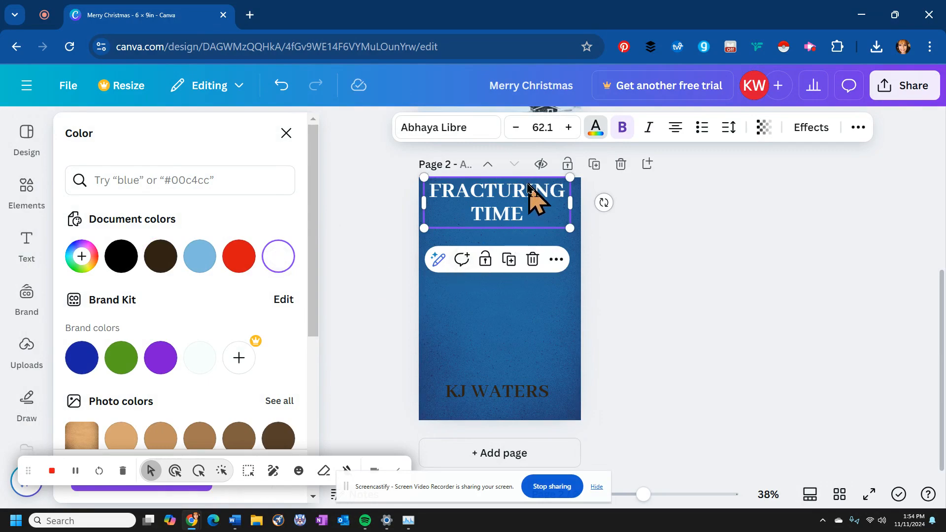
drag(528, 185, 503, 209)
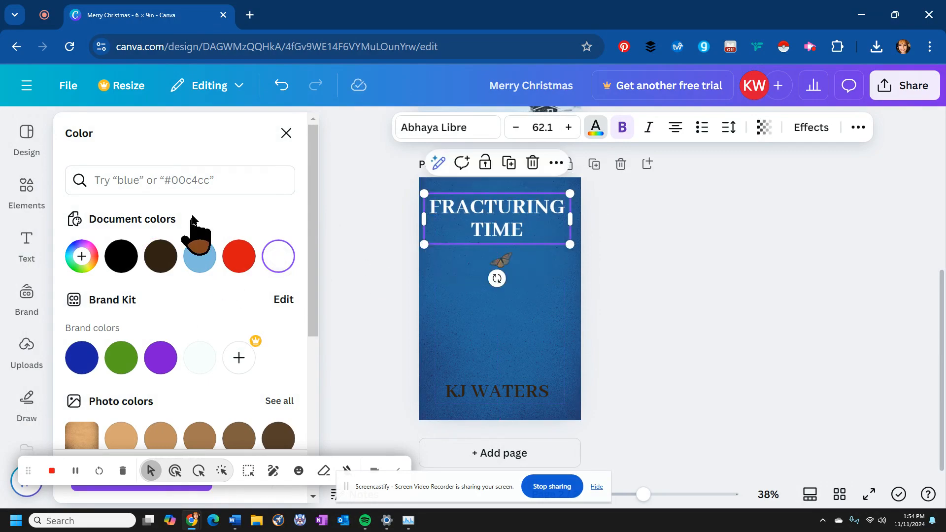
click(286, 133)
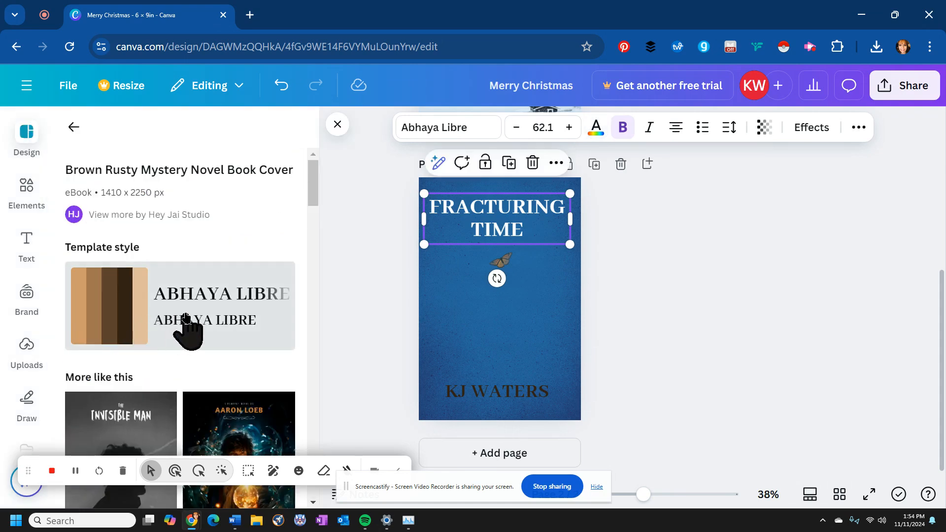
Add the Magic Media image of a stormy sea under swirling clouds to the book cover on page 2
scroll(30, 374, down, 5)
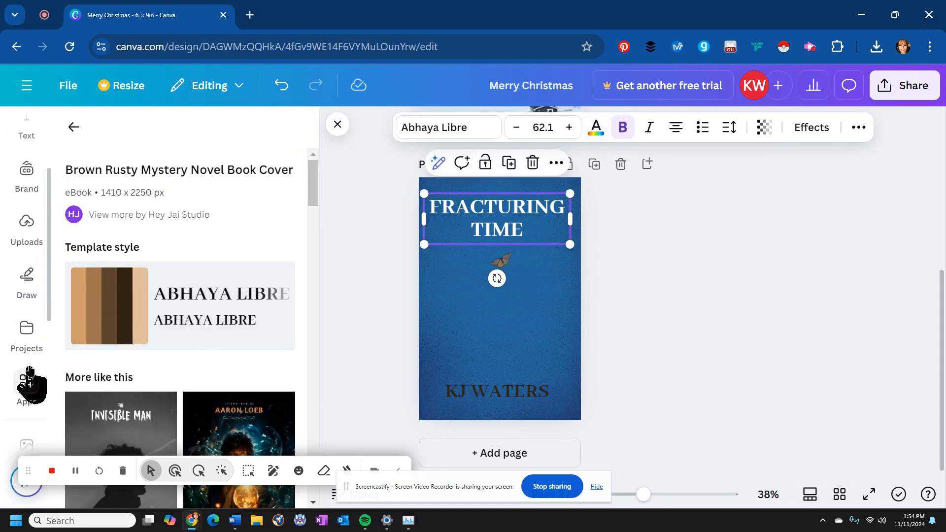
scroll(28, 369, down, 1)
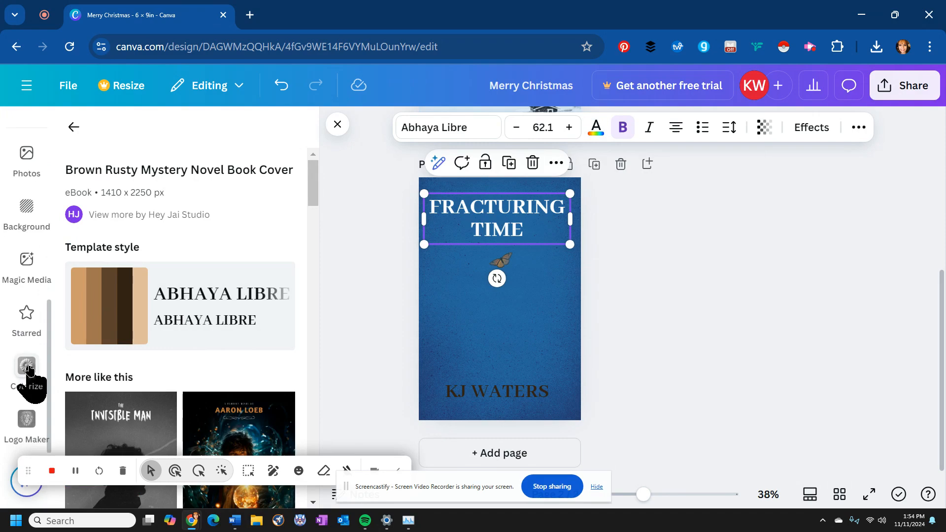
click(26, 264)
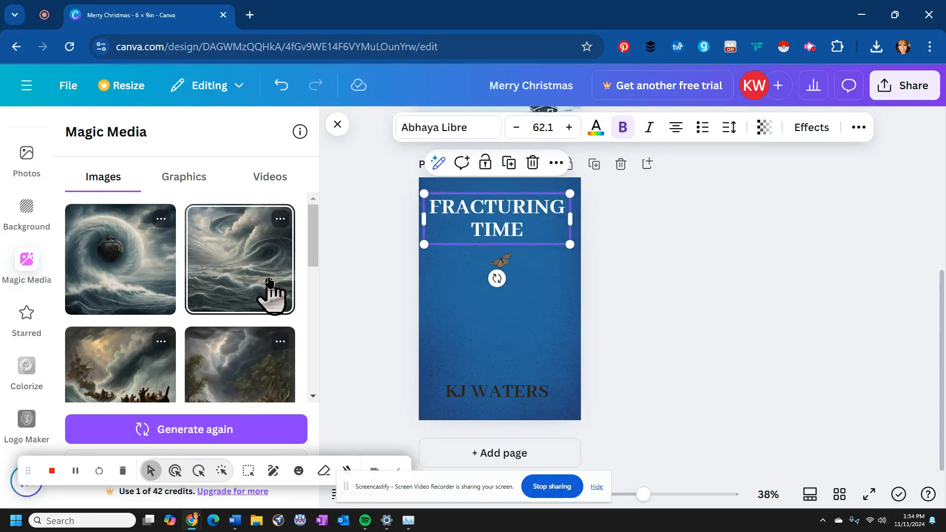
scroll(249, 352, down, 3)
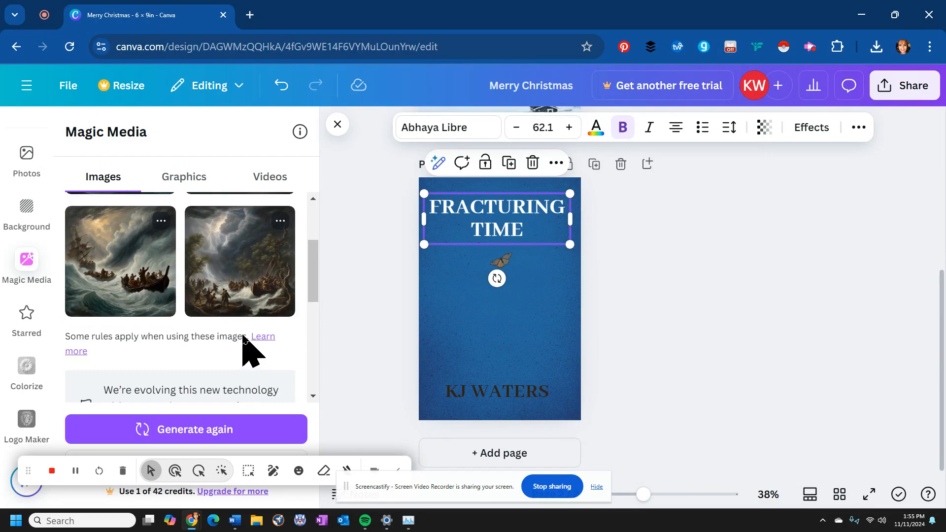
scroll(244, 339, up, 2)
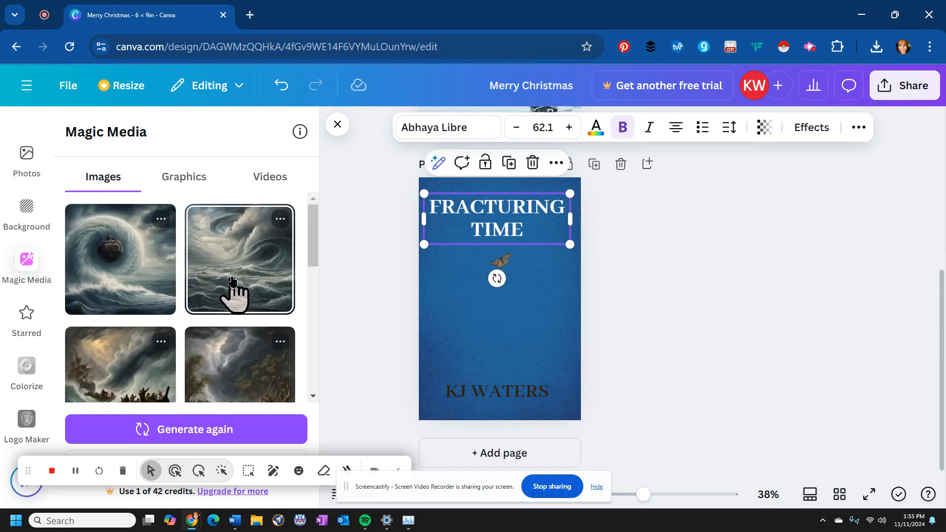
scroll(232, 282, down, 5)
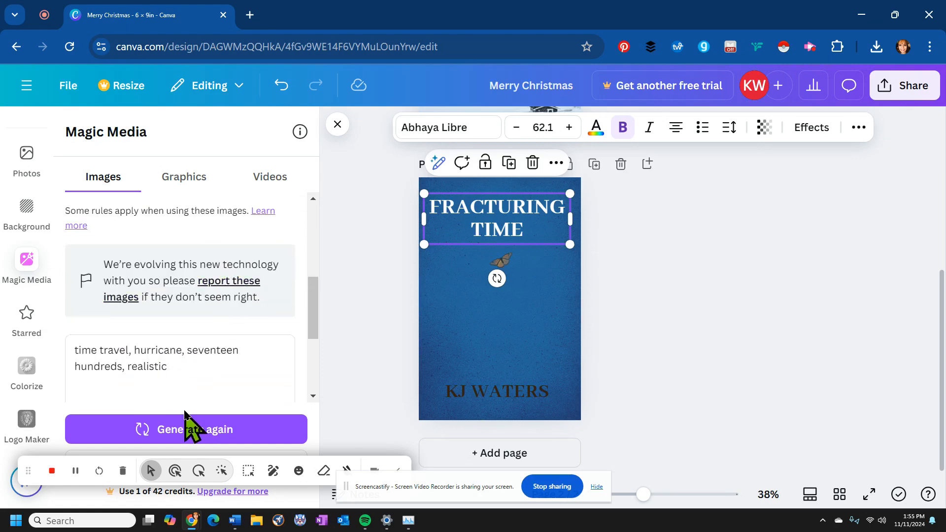
scroll(186, 365, up, 5)
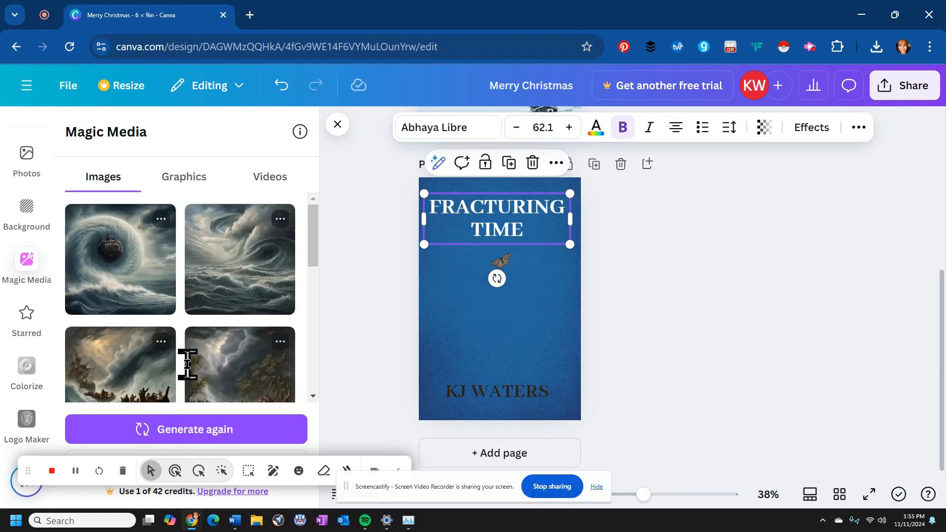
click(211, 286)
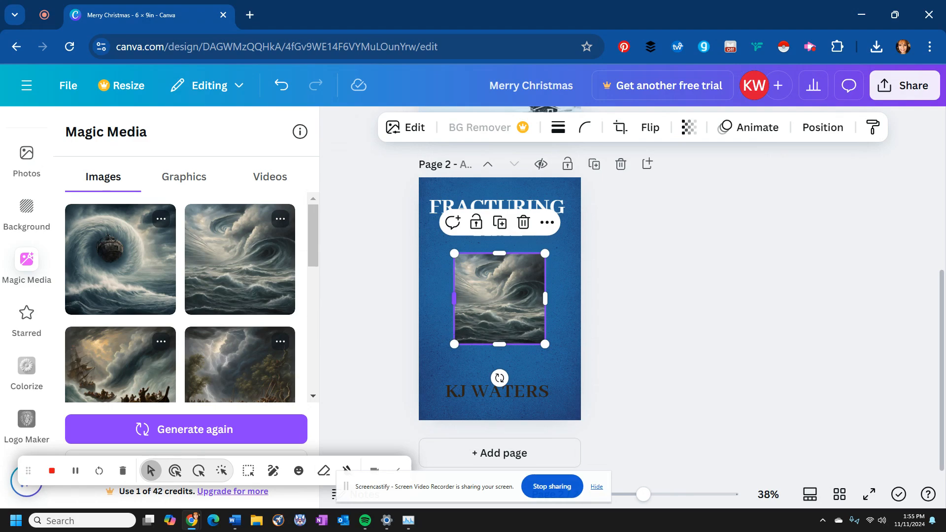
Enlarge the storm image and center it on the cover between the title and the author name
drag(454, 344, 419, 380)
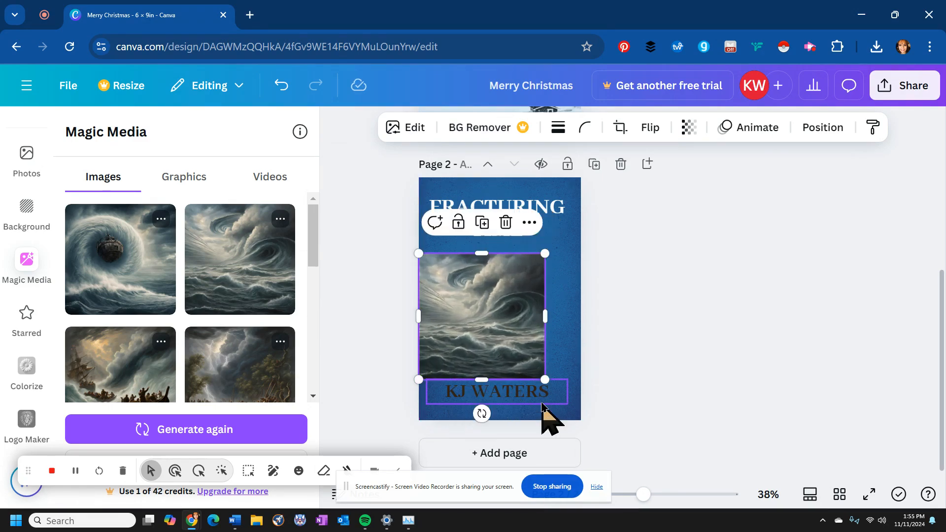
drag(546, 384, 590, 417)
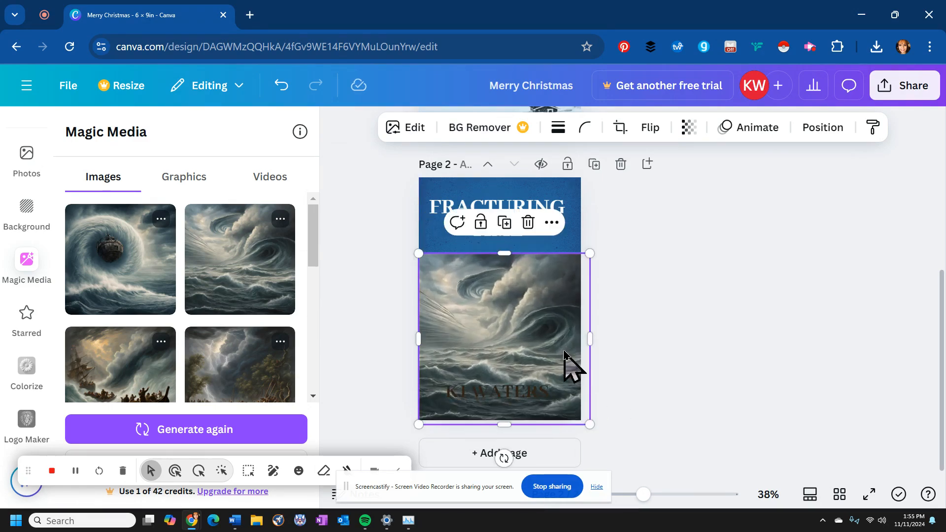
drag(570, 363, 561, 312)
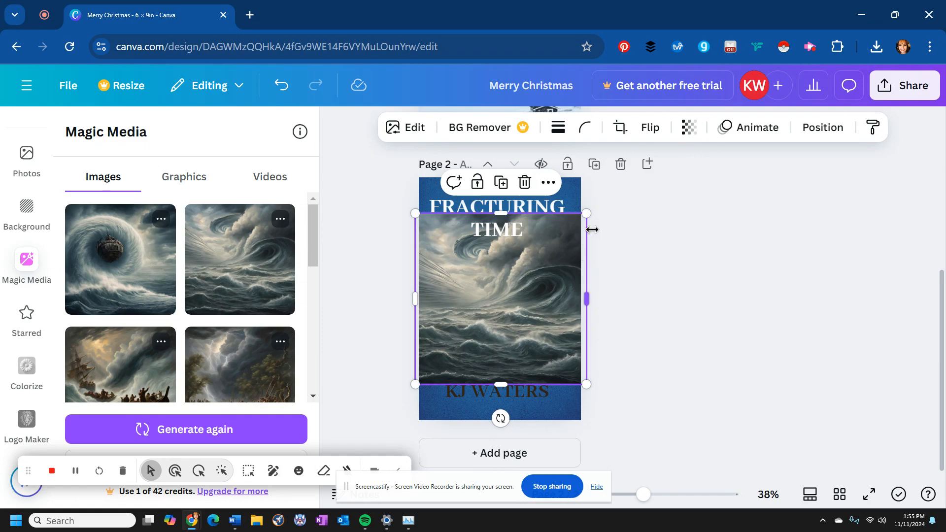
drag(586, 214, 560, 249)
drag(465, 315, 476, 309)
Move the author name lower, clear of the storm image, and recolor it white
click(468, 399)
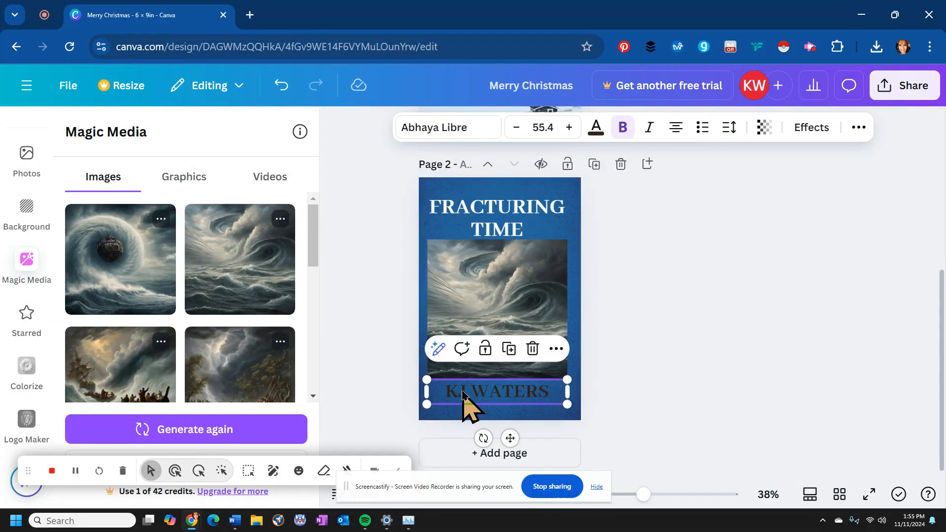
drag(468, 408, 458, 405)
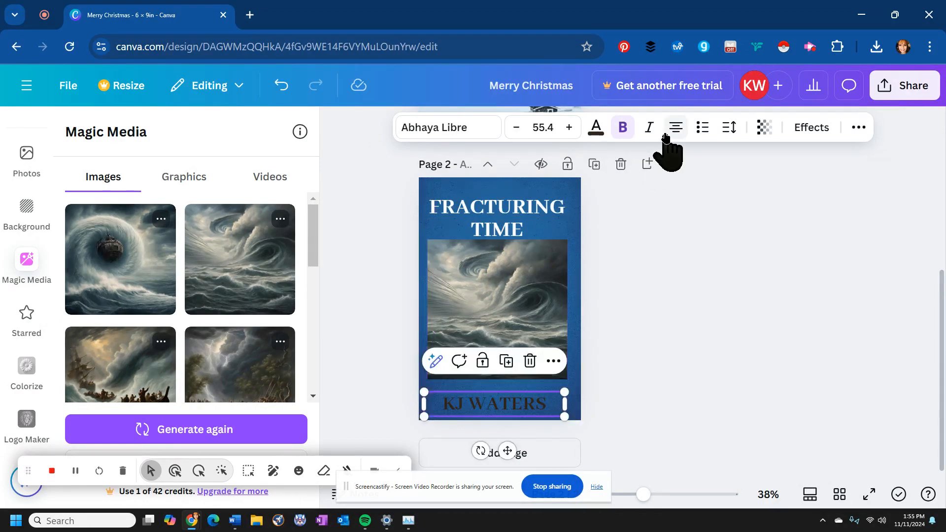
click(597, 132)
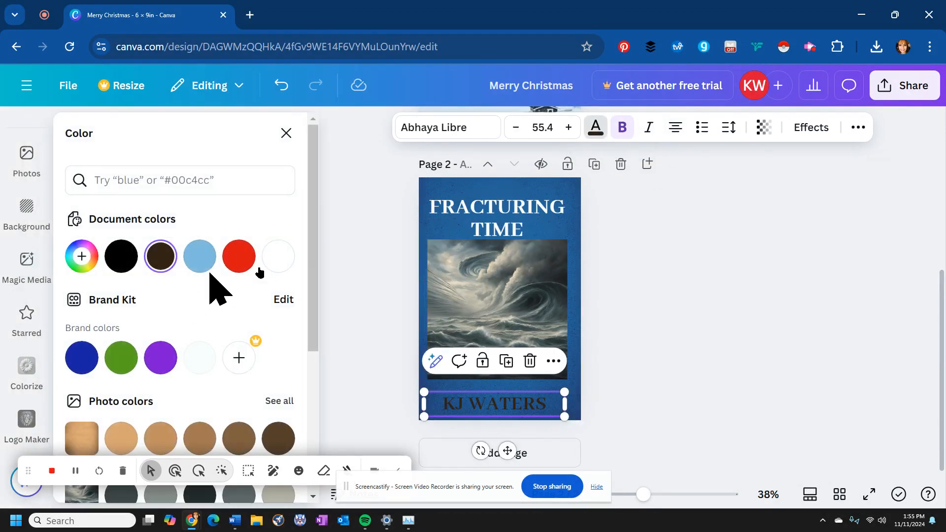
click(279, 256)
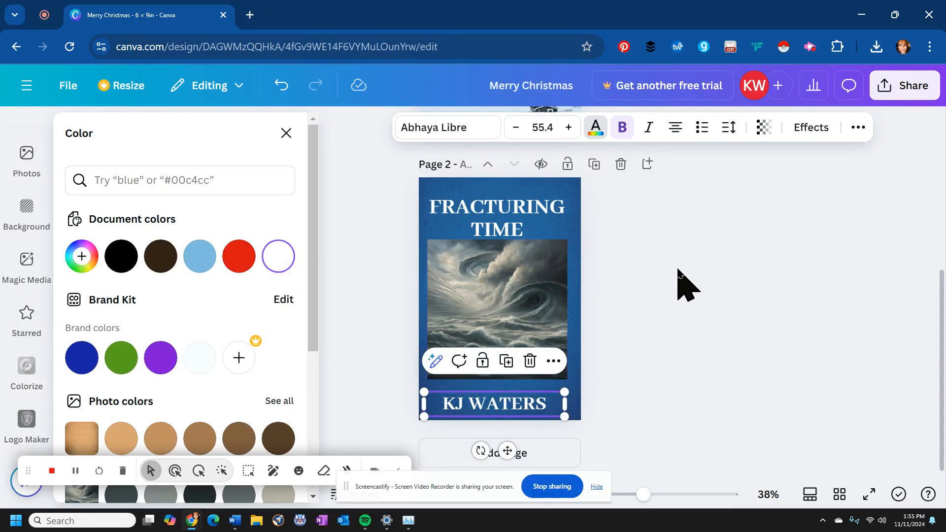
Shift the author name toward the cover's center line and raise the title slightly, clear of the storm image
click(510, 268)
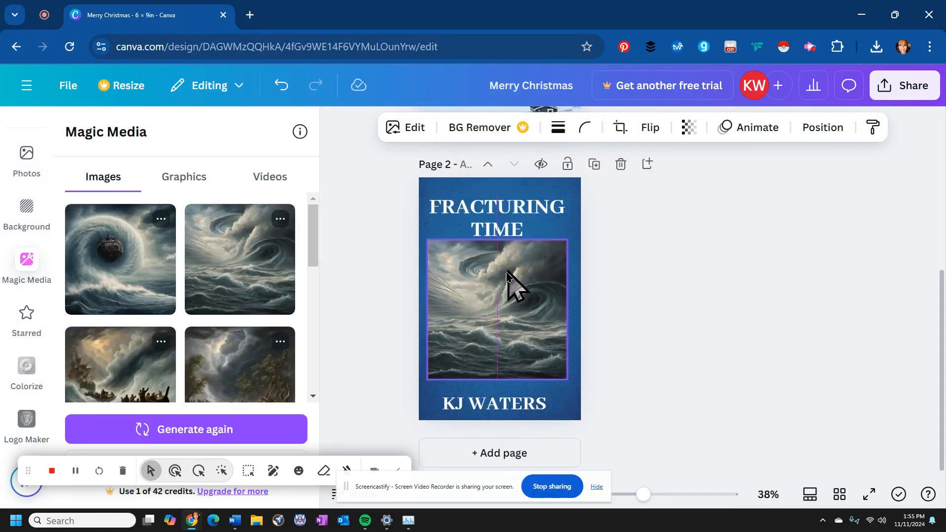
click(474, 406)
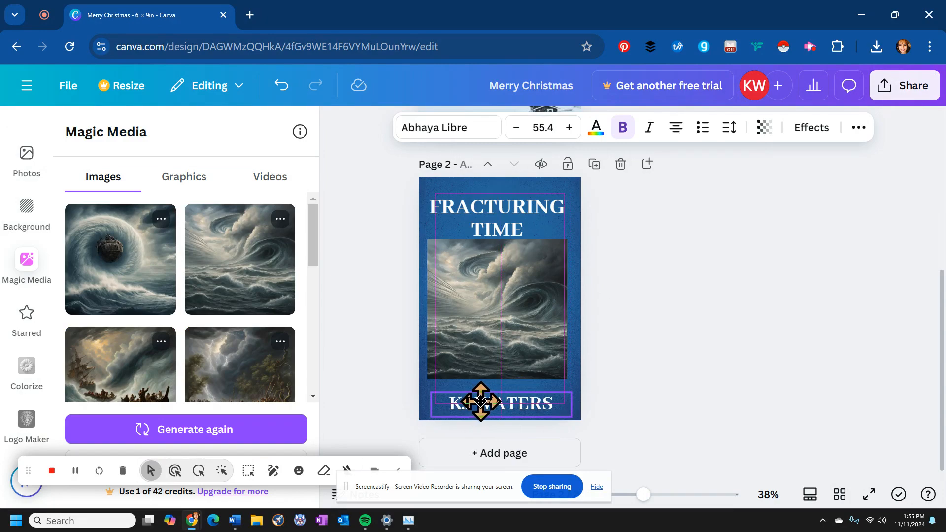
drag(491, 210, 489, 201)
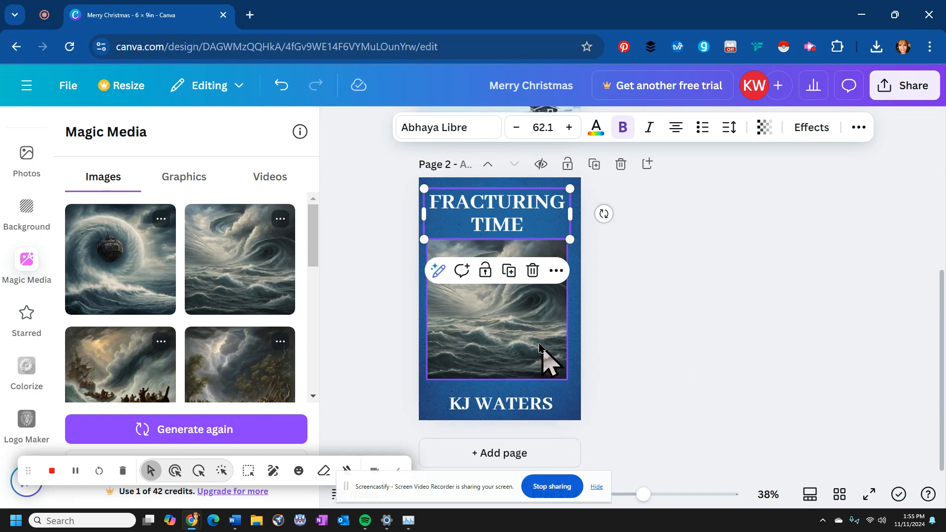
Set the storm image's transparency to 46
click(559, 320)
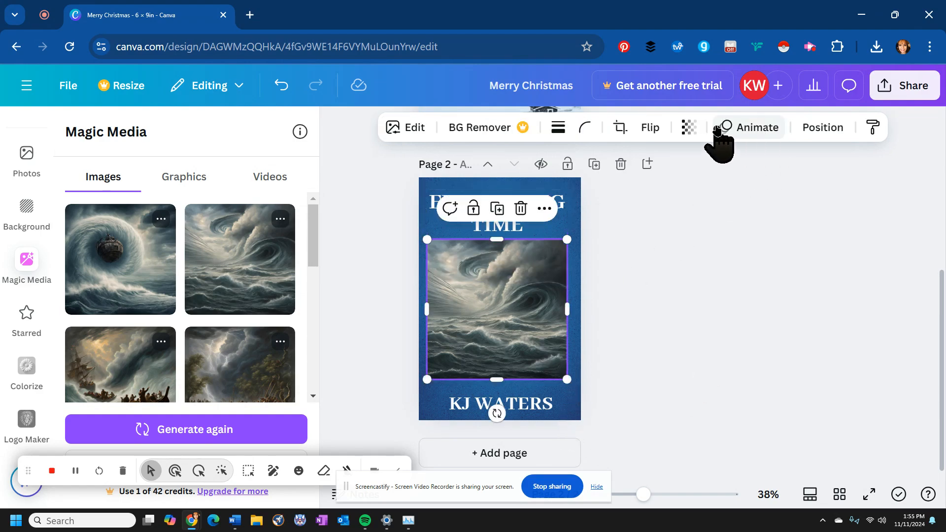
click(688, 128)
click(666, 189)
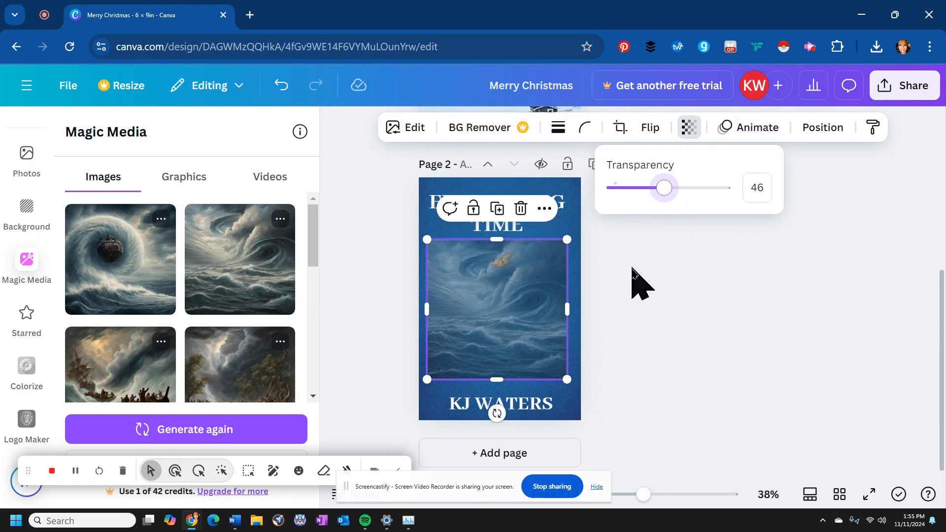
click(622, 287)
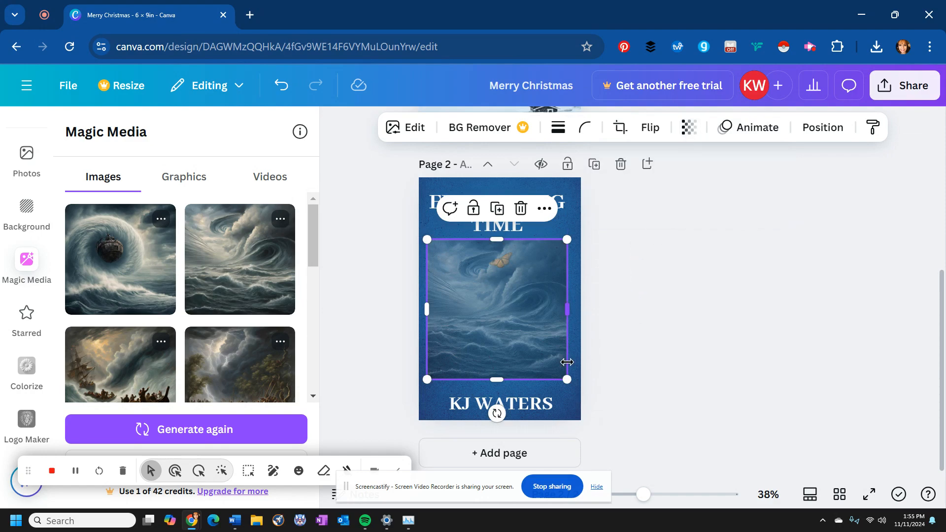
Enlarge the faded storm image in both directions until it covers the whole book cover
drag(571, 385, 627, 439)
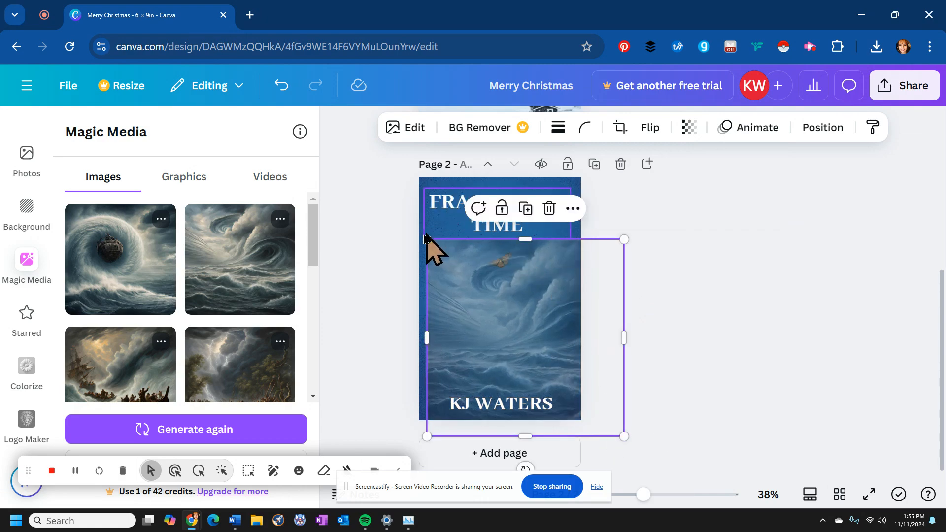
drag(422, 240, 368, 143)
click(698, 244)
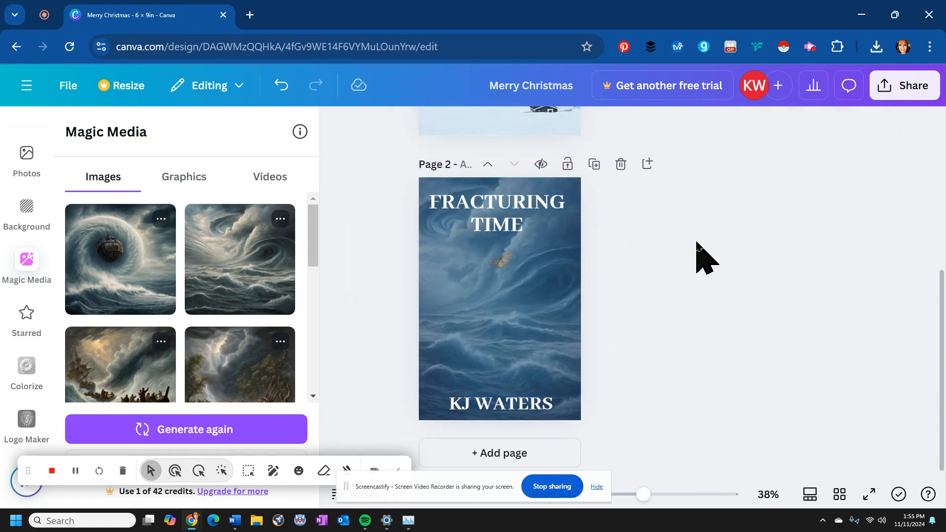
click(540, 285)
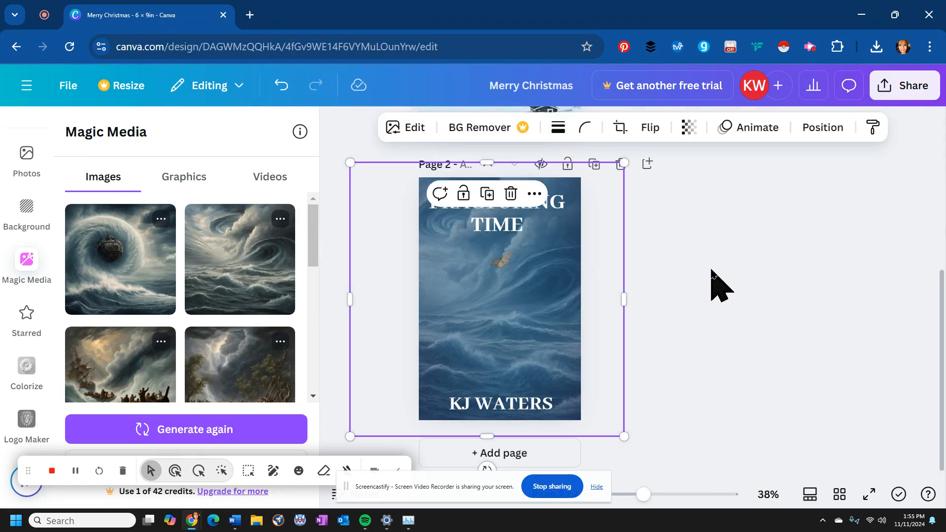
Search the elements library for "cat outline"
scroll(711, 271, down, 1)
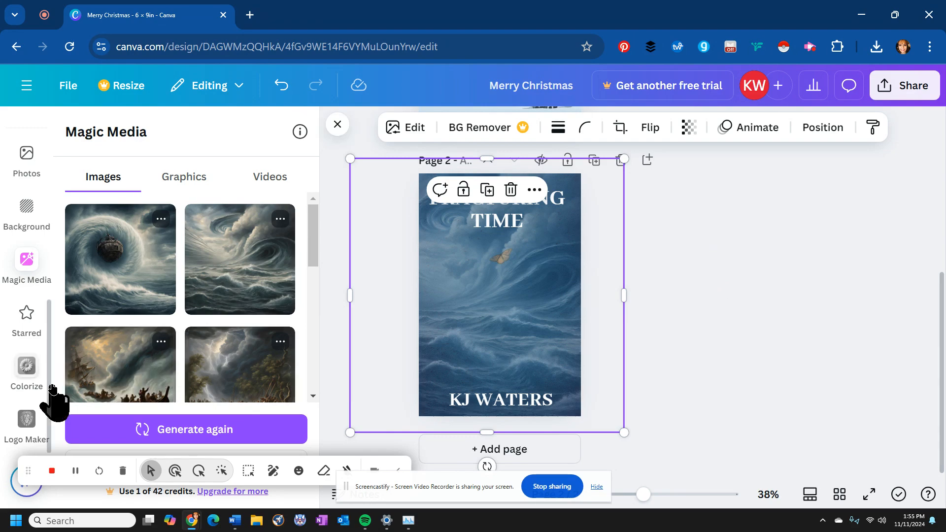
scroll(29, 365, up, 5)
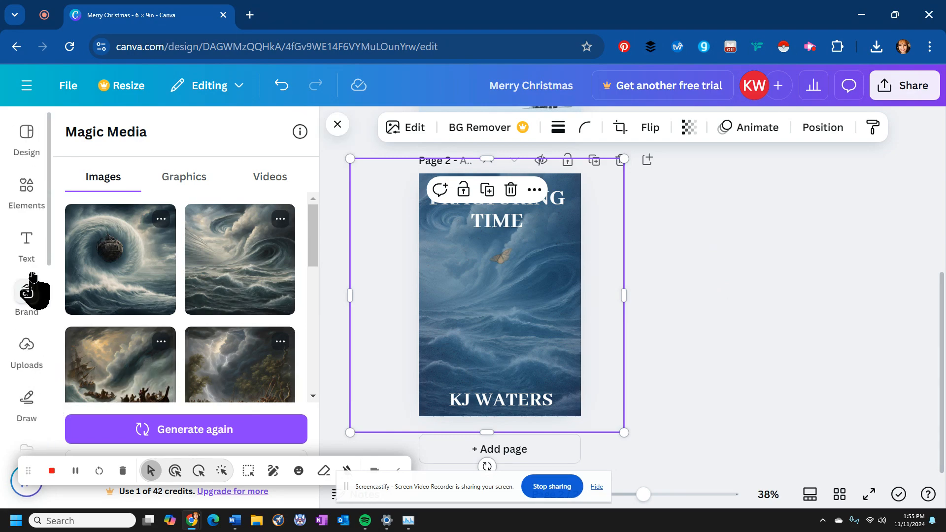
click(21, 192)
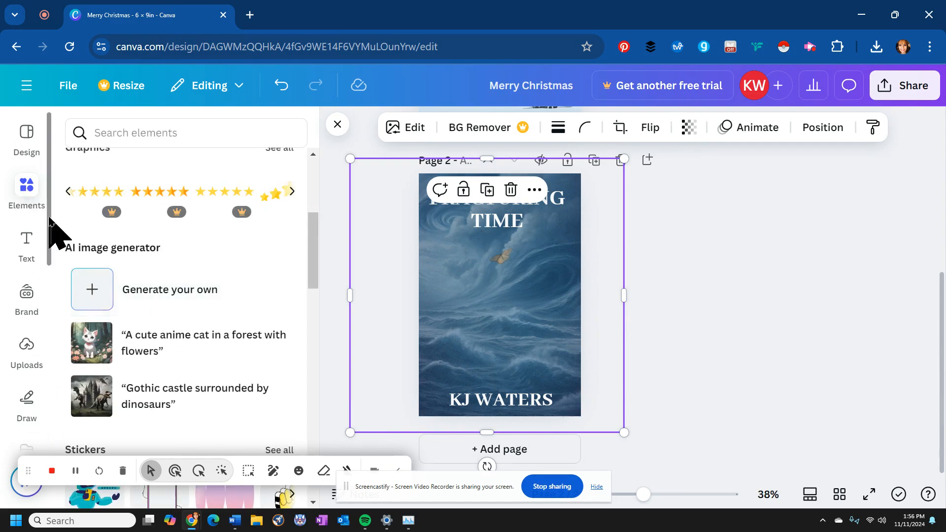
click(19, 190)
click(139, 133)
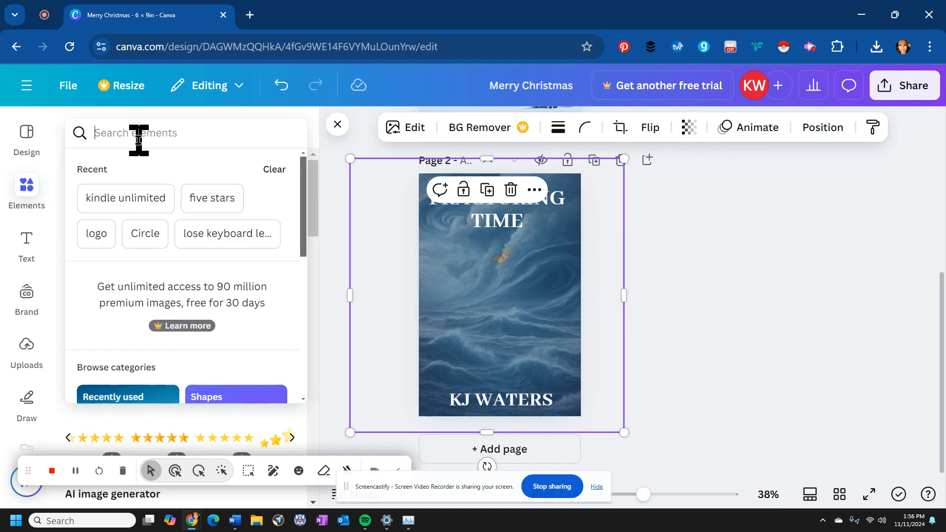
text(cat)
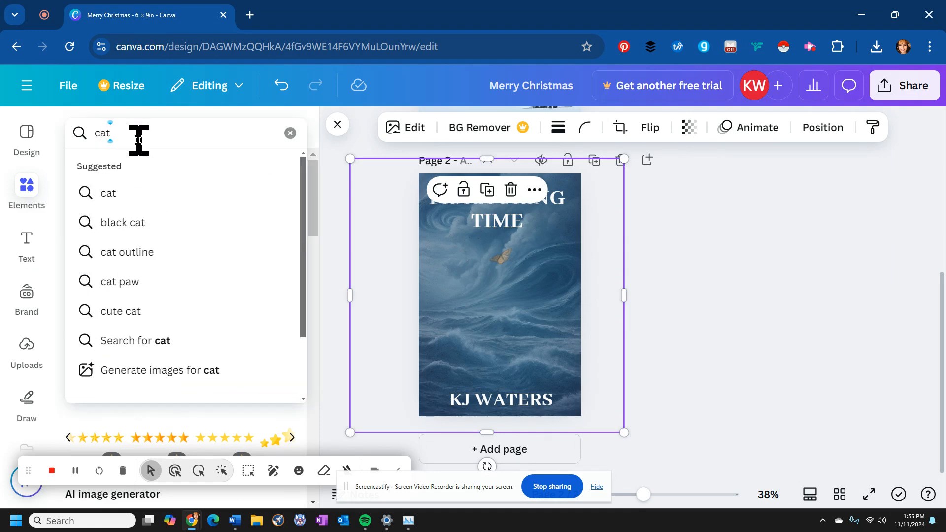
click(146, 253)
Try an enlarged black cat-face graphic in the middle of the cover and remove it
scroll(127, 295, down, 3)
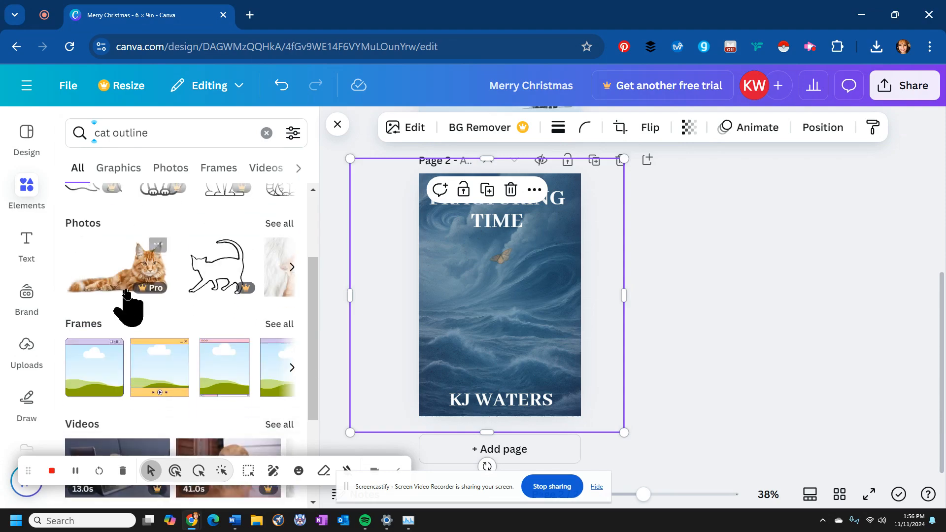
scroll(127, 296, down, 4)
scroll(133, 302, up, 7)
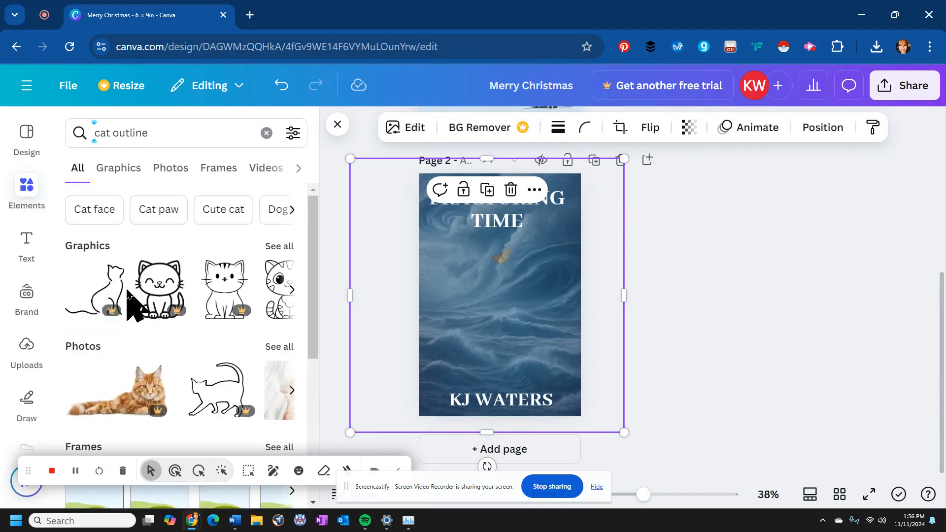
click(292, 290)
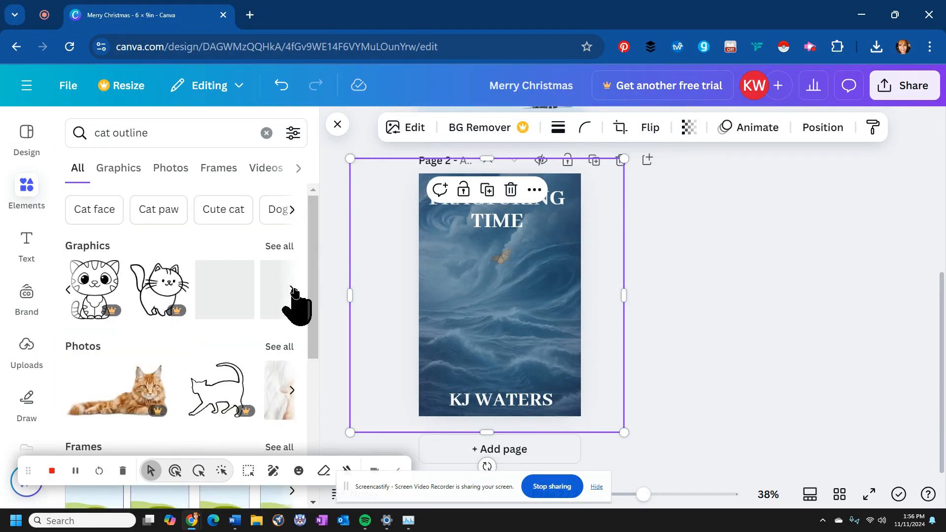
click(165, 300)
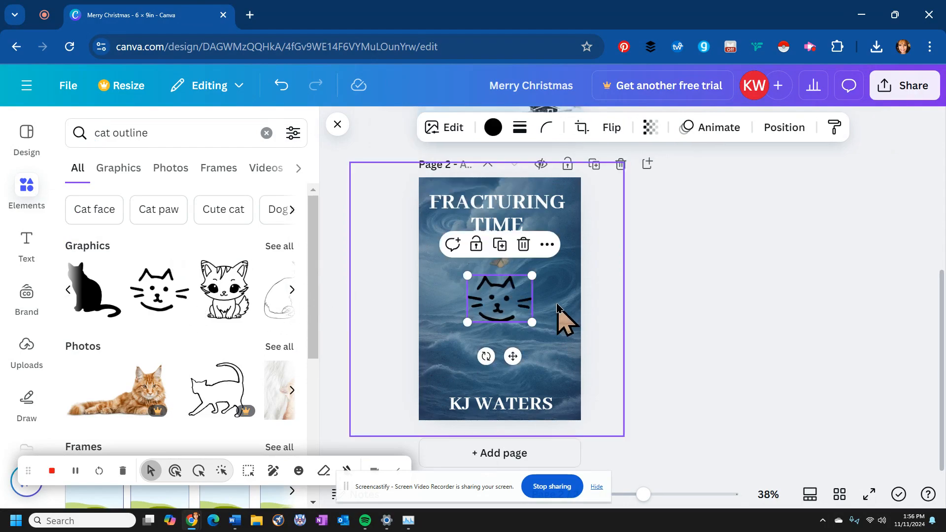
drag(467, 321, 500, 336)
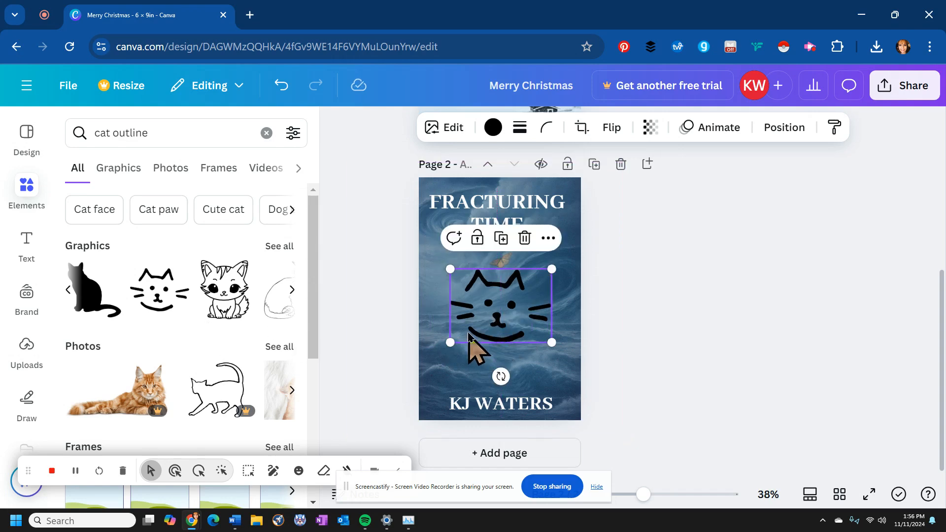
key(Delete)
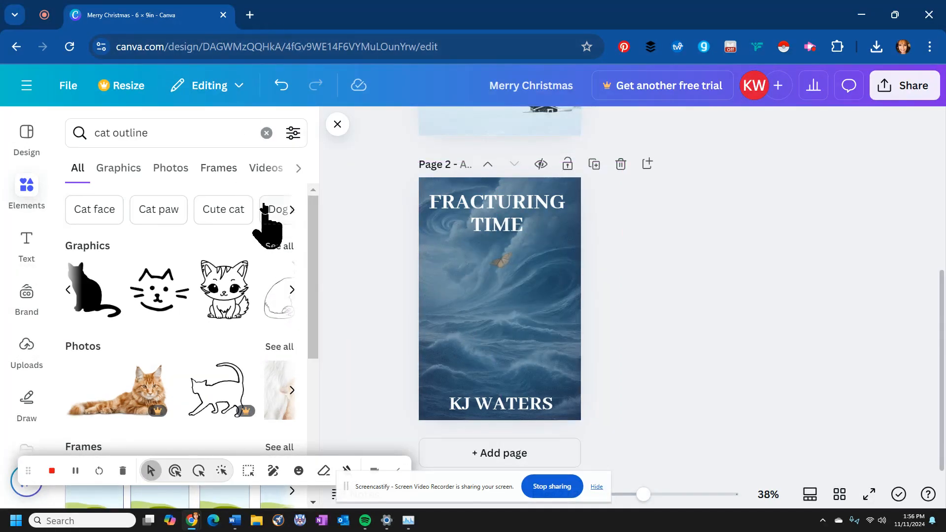
Clear the elements search and browse the default categories of shapes, graphics, photos, videos and audio
click(269, 135)
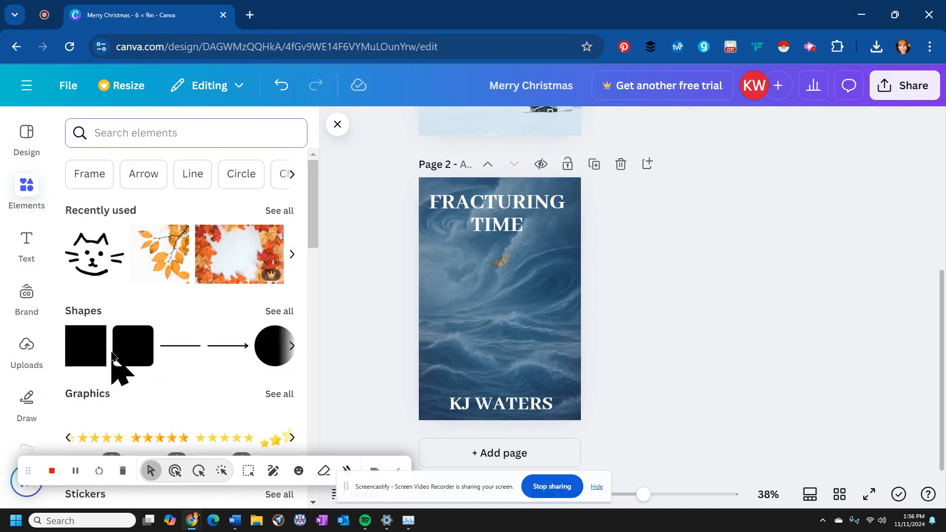
scroll(116, 364, down, 5)
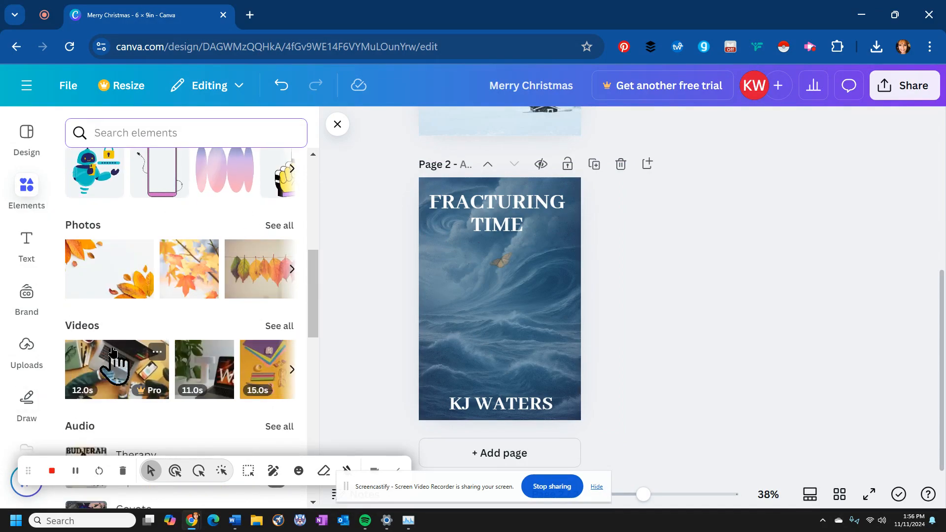
scroll(113, 350, up, 5)
scroll(116, 358, down, 5)
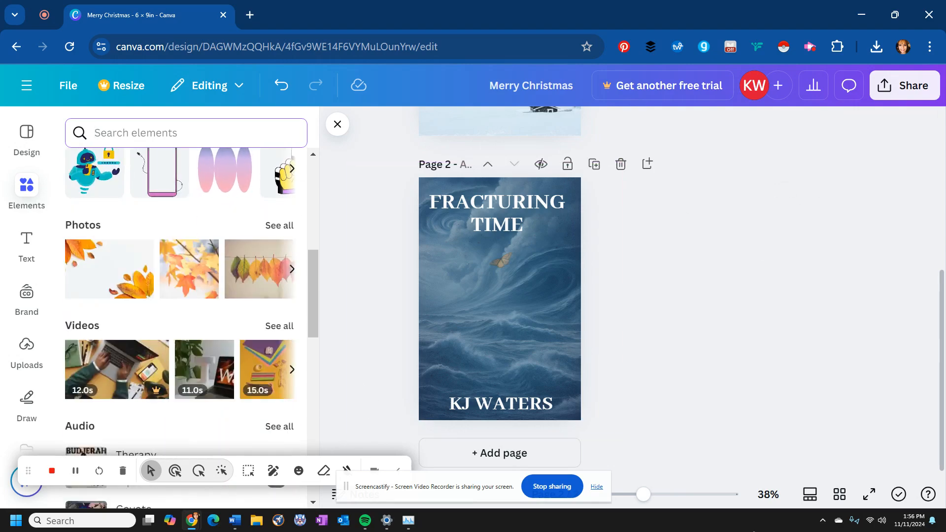
scroll(850, 280, up, 5)
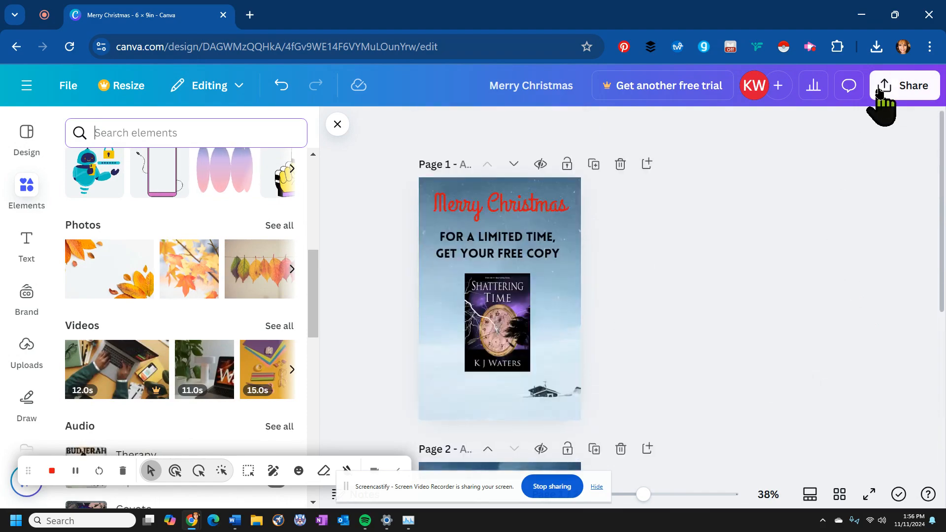
Export only page 2 of the design as a JPG and dismiss the save dialog without saving the file
click(907, 92)
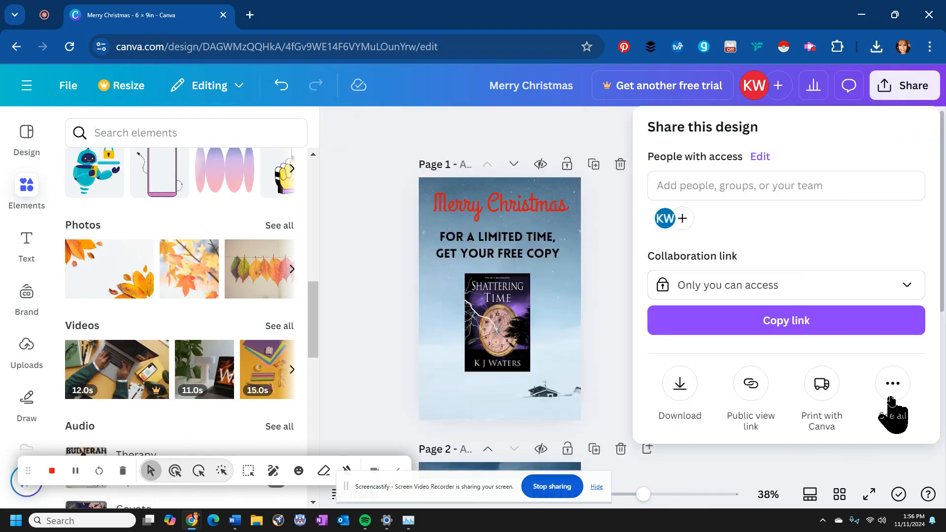
click(680, 386)
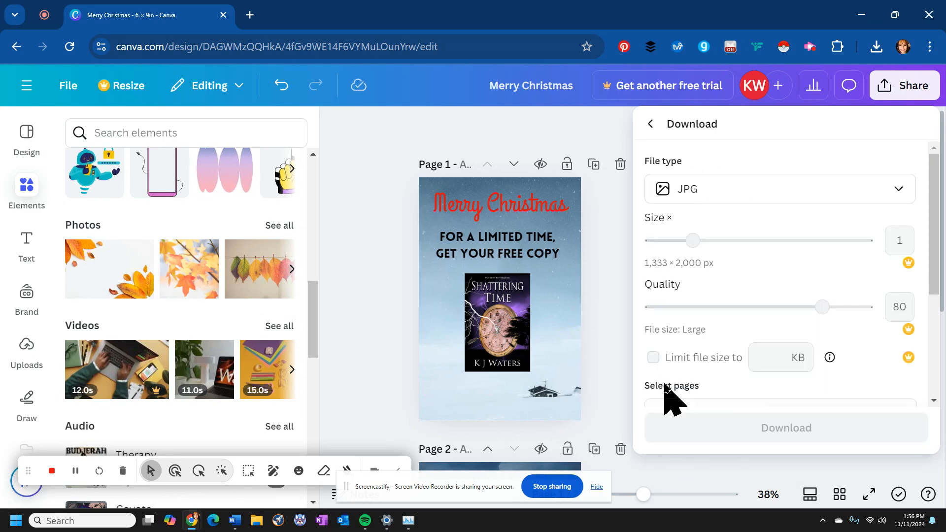
scroll(764, 236, down, 2)
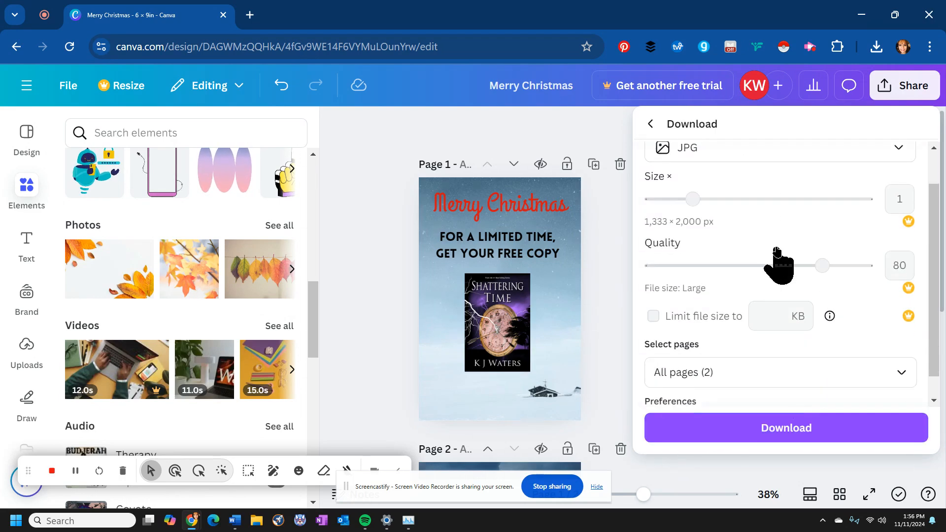
click(768, 348)
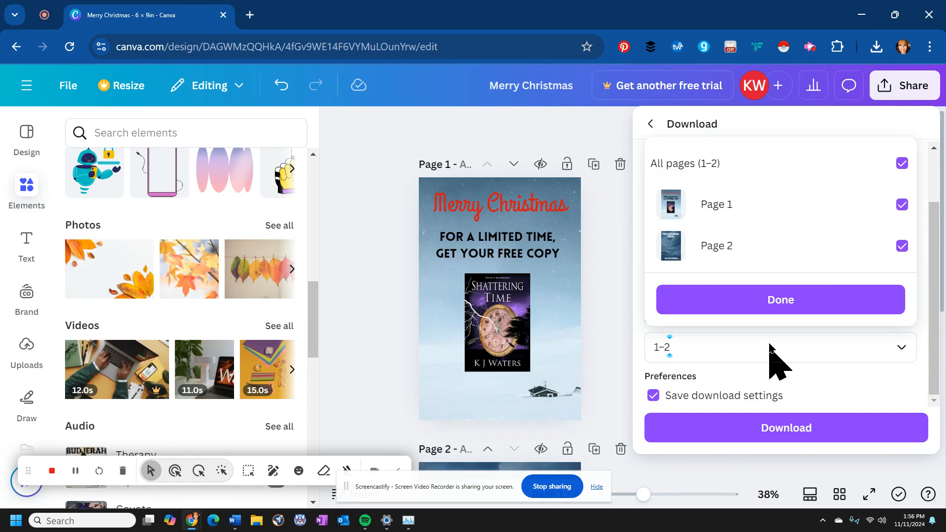
click(901, 204)
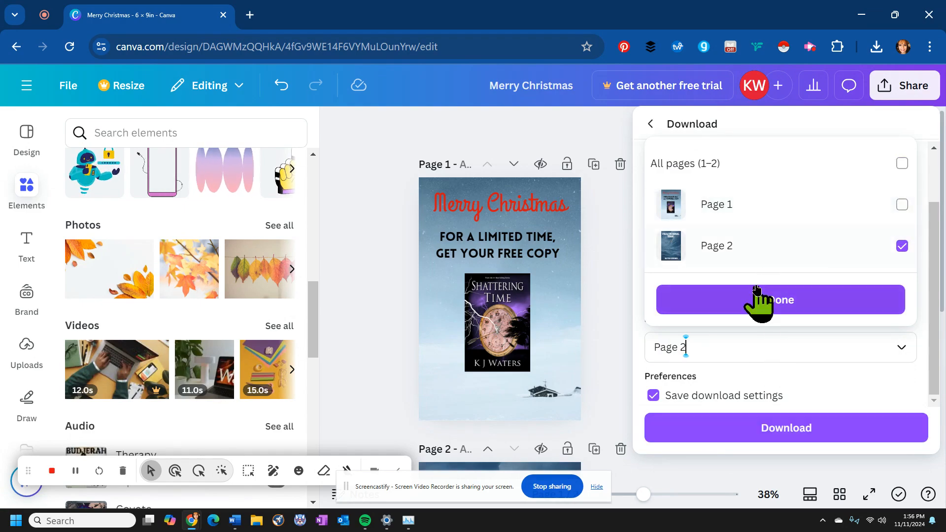
click(770, 429)
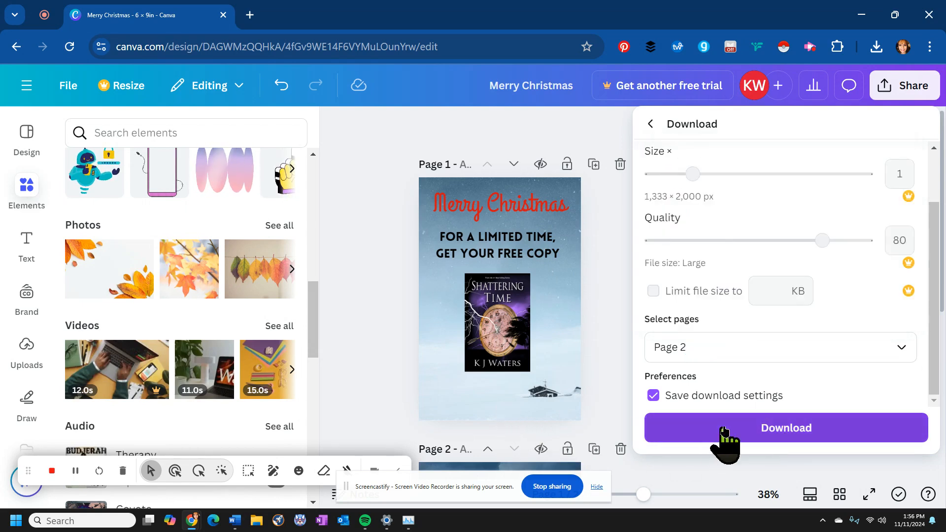
click(763, 431)
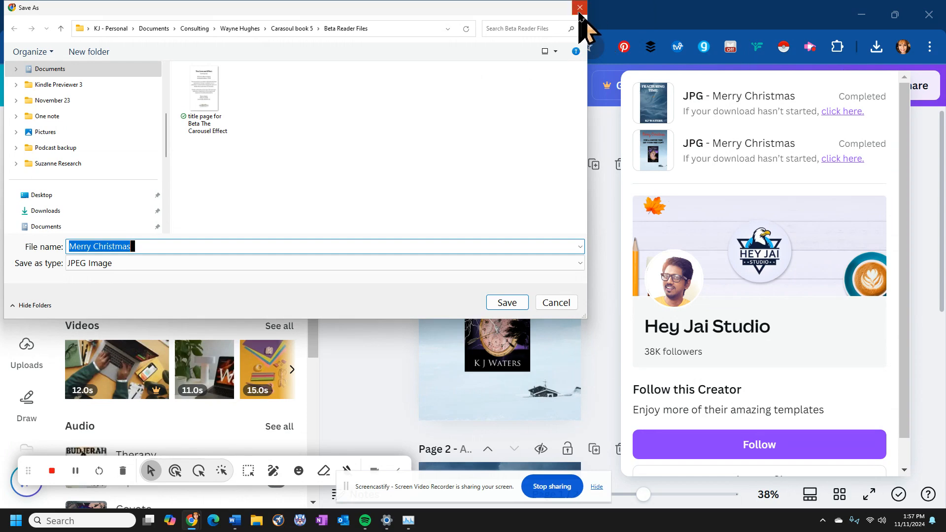
click(580, 8)
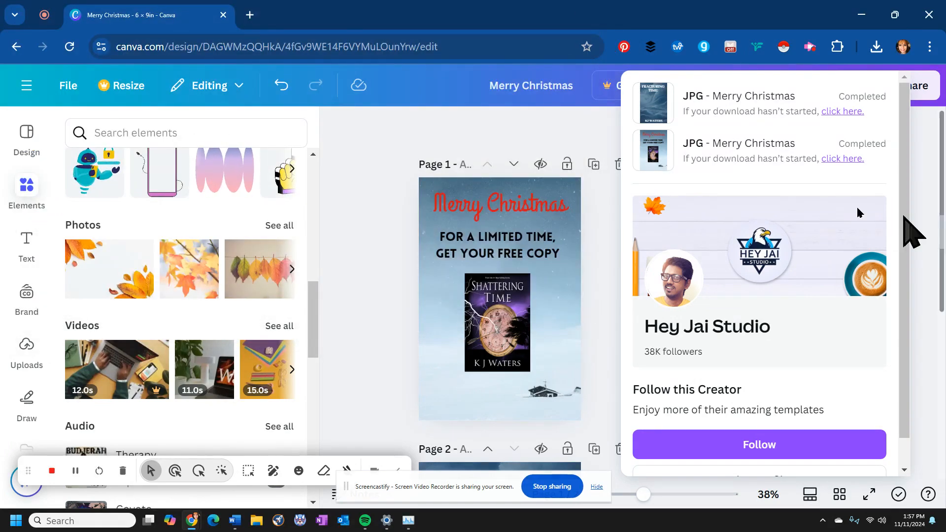